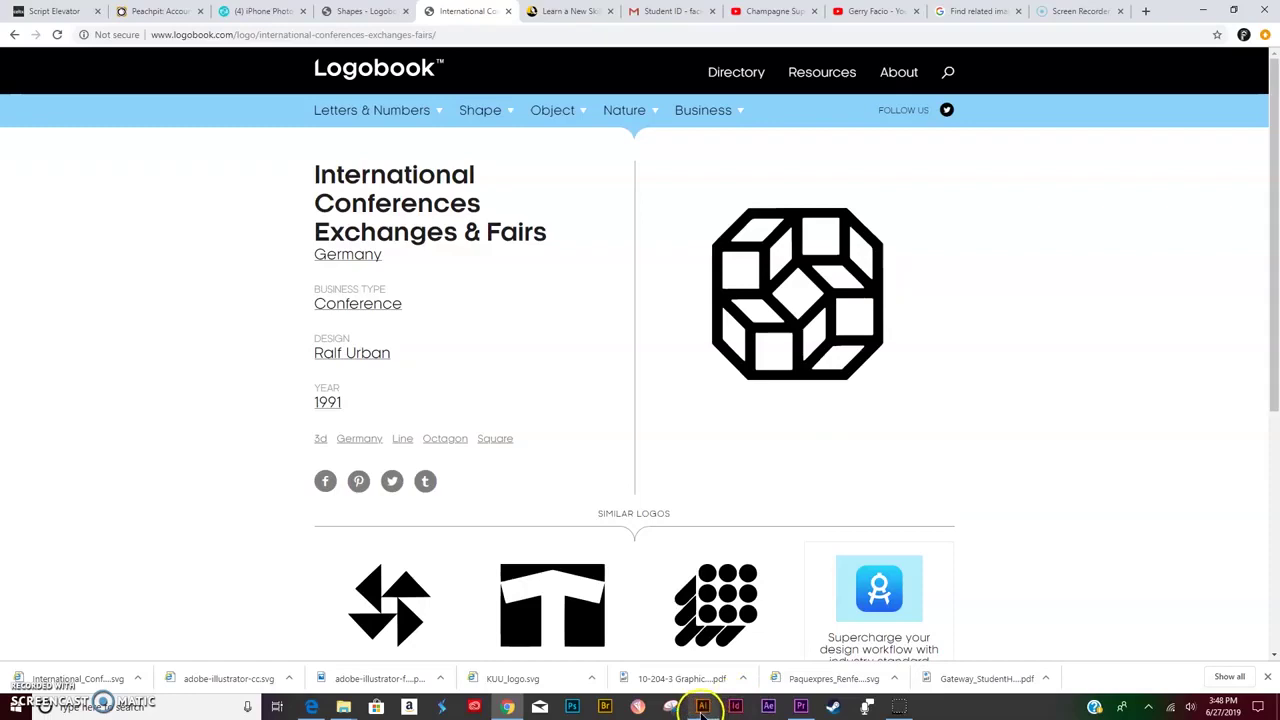
Bring the Guides Template.ai window with its step-by-step cube logo panels to the front.
mouse_move(703, 707)
left_click(703, 621)
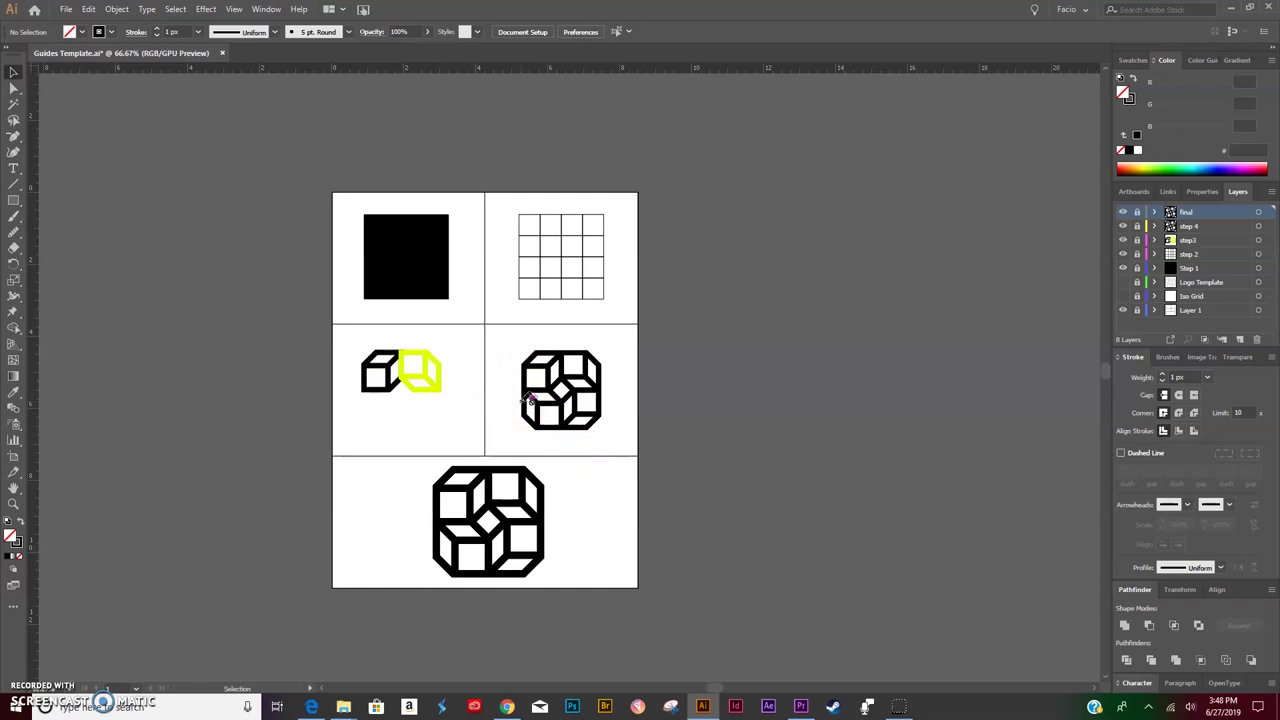
Hide the final logo, step 1–4 layers and Layer 1, and show the grey Logo Template.
left_click(1123, 213)
left_click(1123, 226)
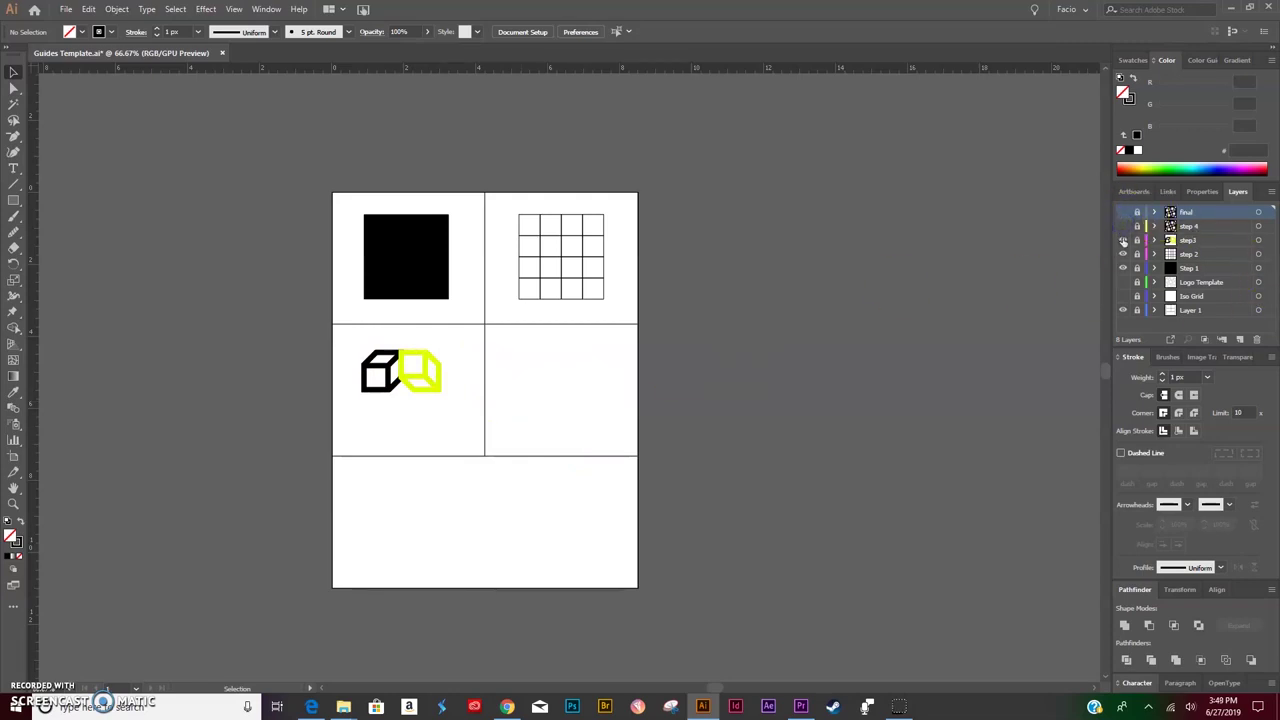
left_click(1123, 240)
left_click(1123, 254)
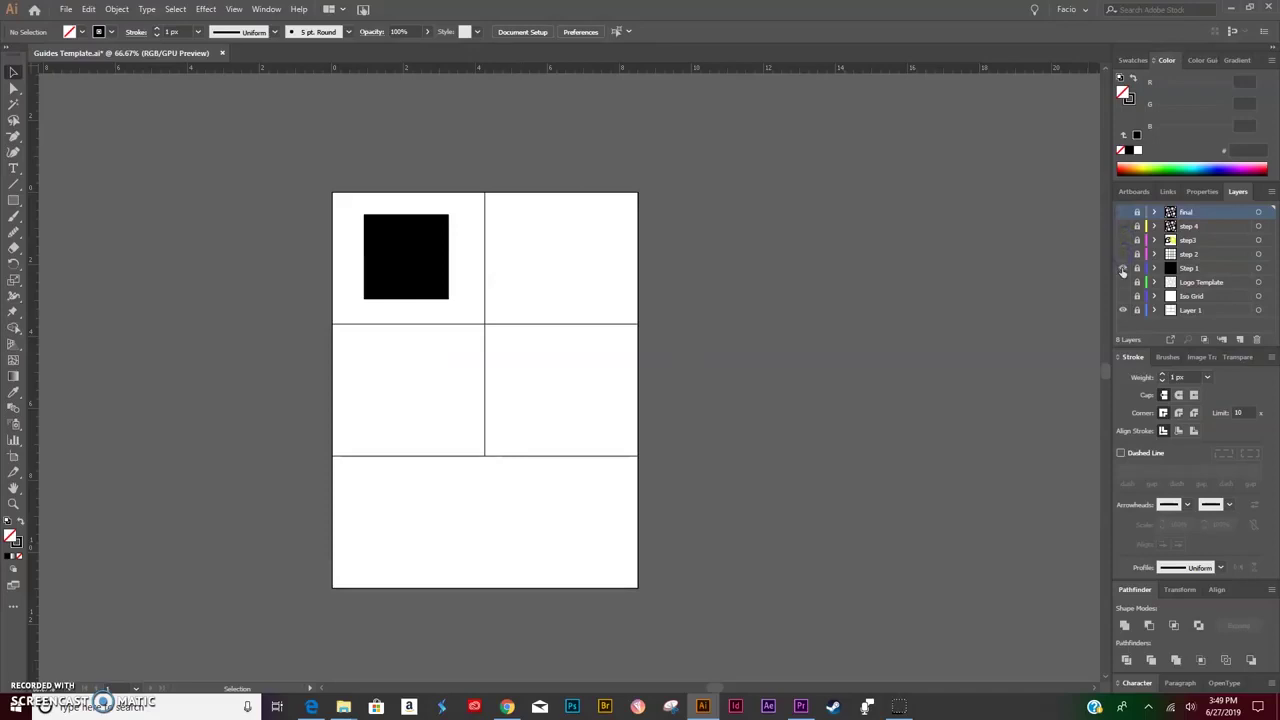
left_click(1123, 269)
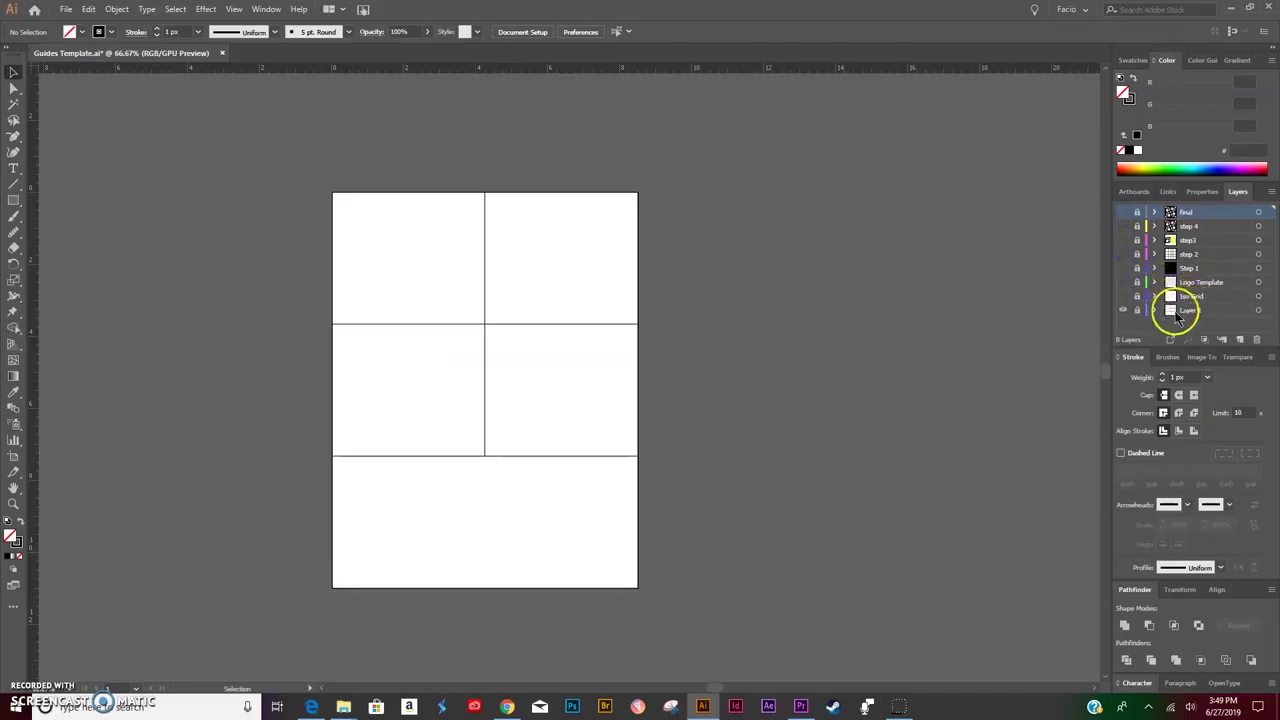
left_click(1125, 311)
left_click(1122, 283)
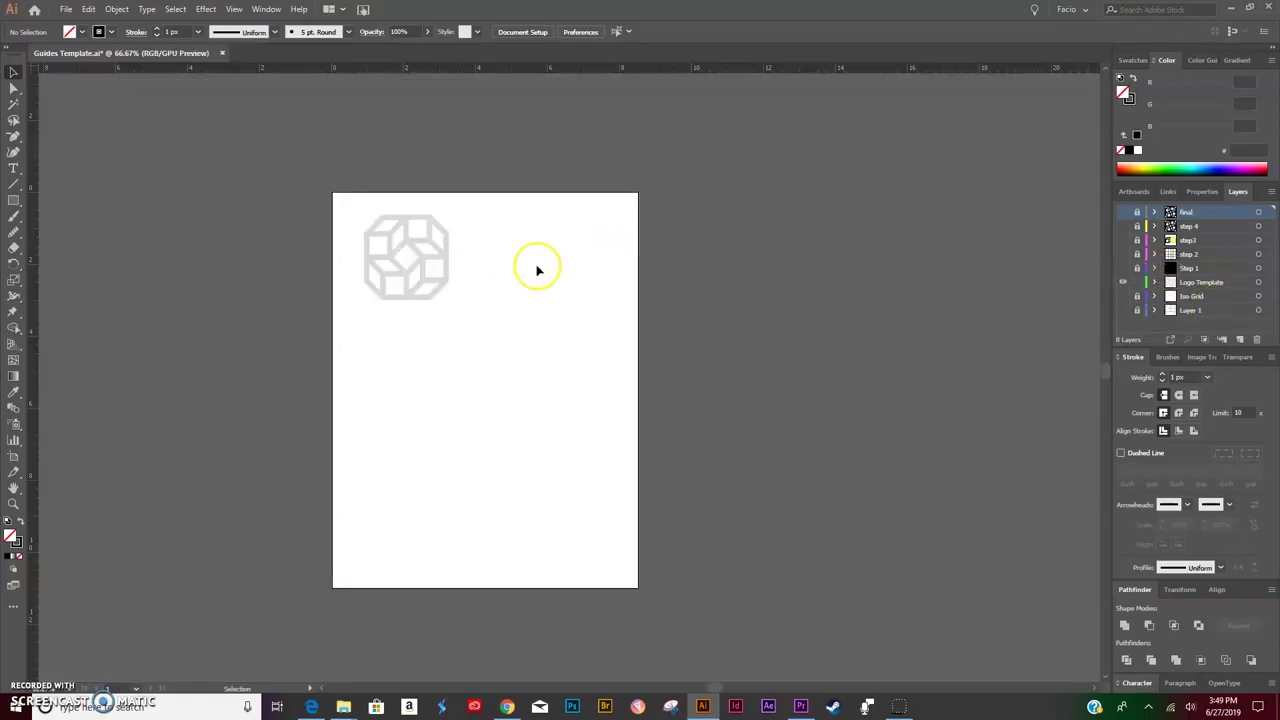
Centre the logo template, enlarge it to 4.9 in, lock its layer, and add Layer 9.
left_click_drag(431, 277, 501, 411)
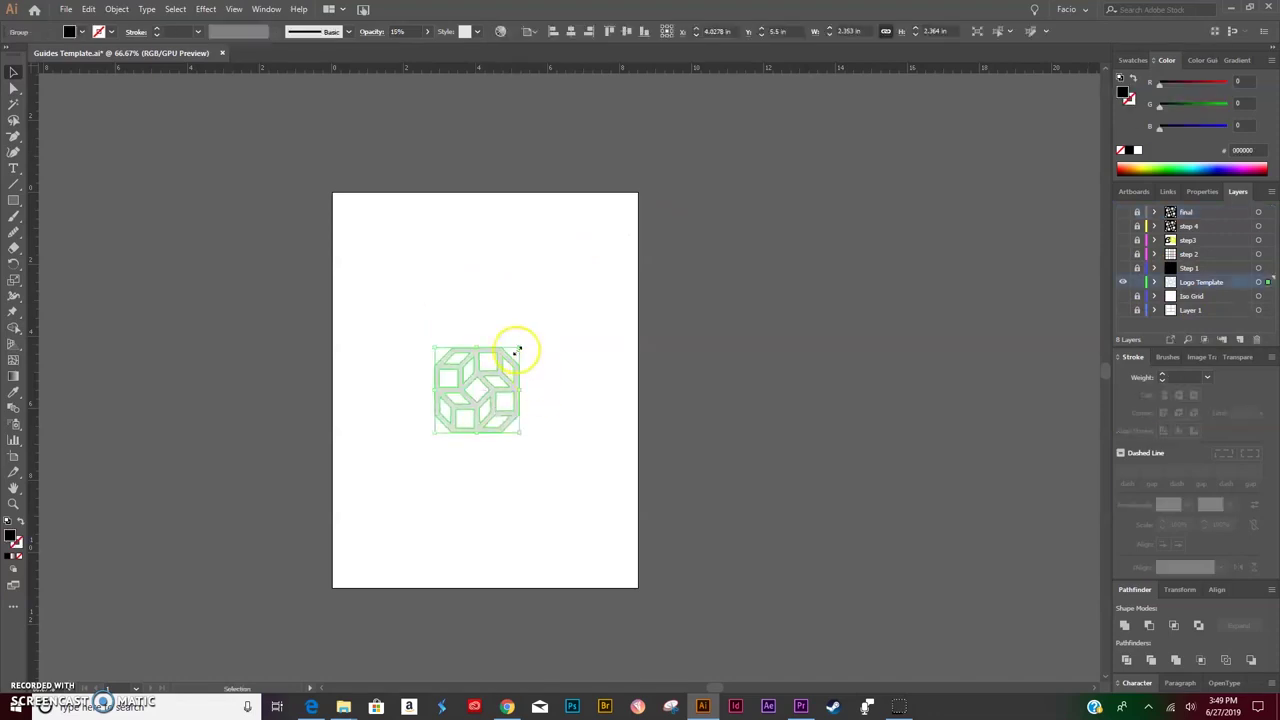
mouse_move(520, 345)
left_mouse_down()
mouse_move(591, 297)
mouse_move(529, 357)
mouse_move(549, 349)
mouse_move(519, 352)
left_mouse_up()
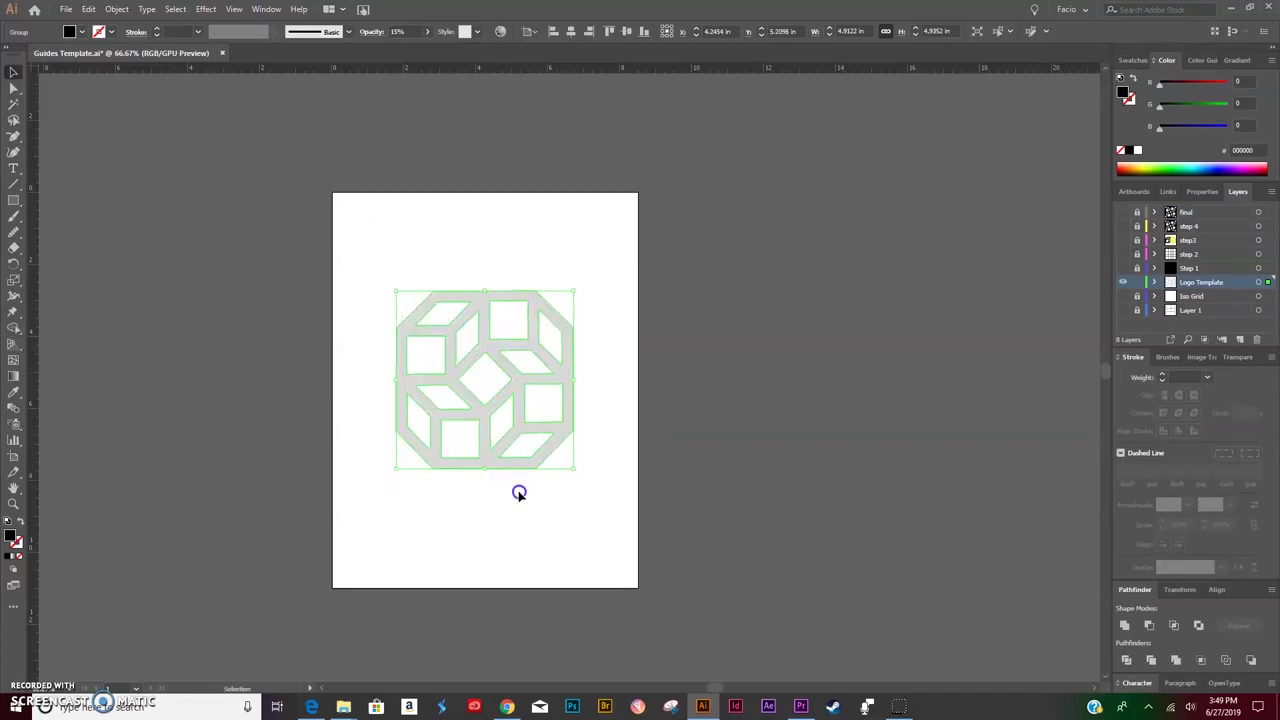
left_click(517, 491)
left_click(1138, 284)
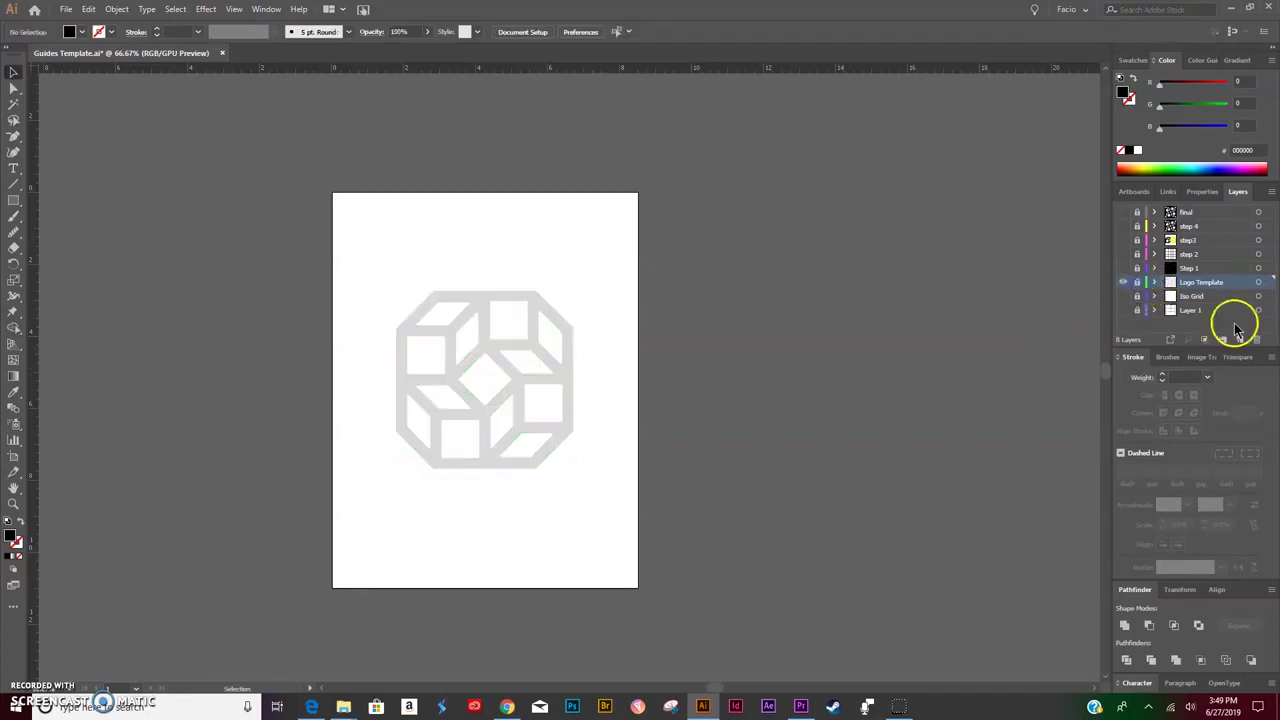
left_click(1240, 341)
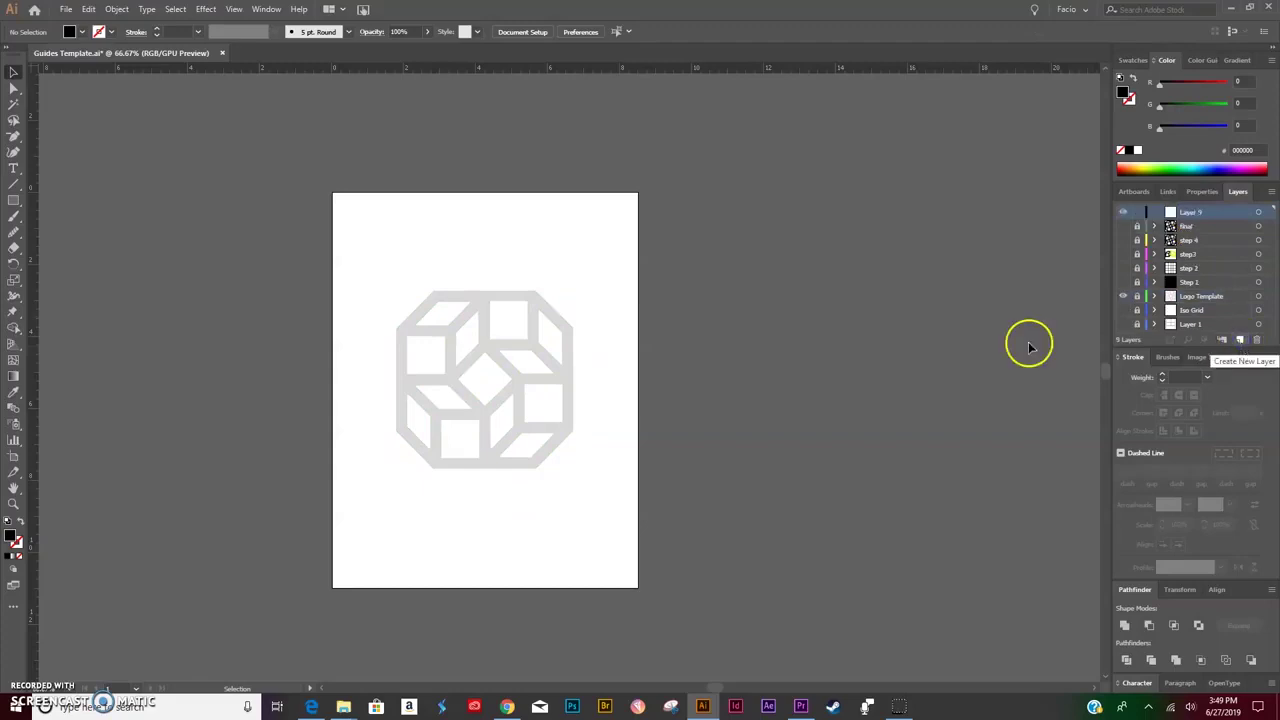
Draw an unfilled square outline about 4.935 in per side framing the grey logo on Layer 9.
left_click(13, 203)
key("ctrl+1")
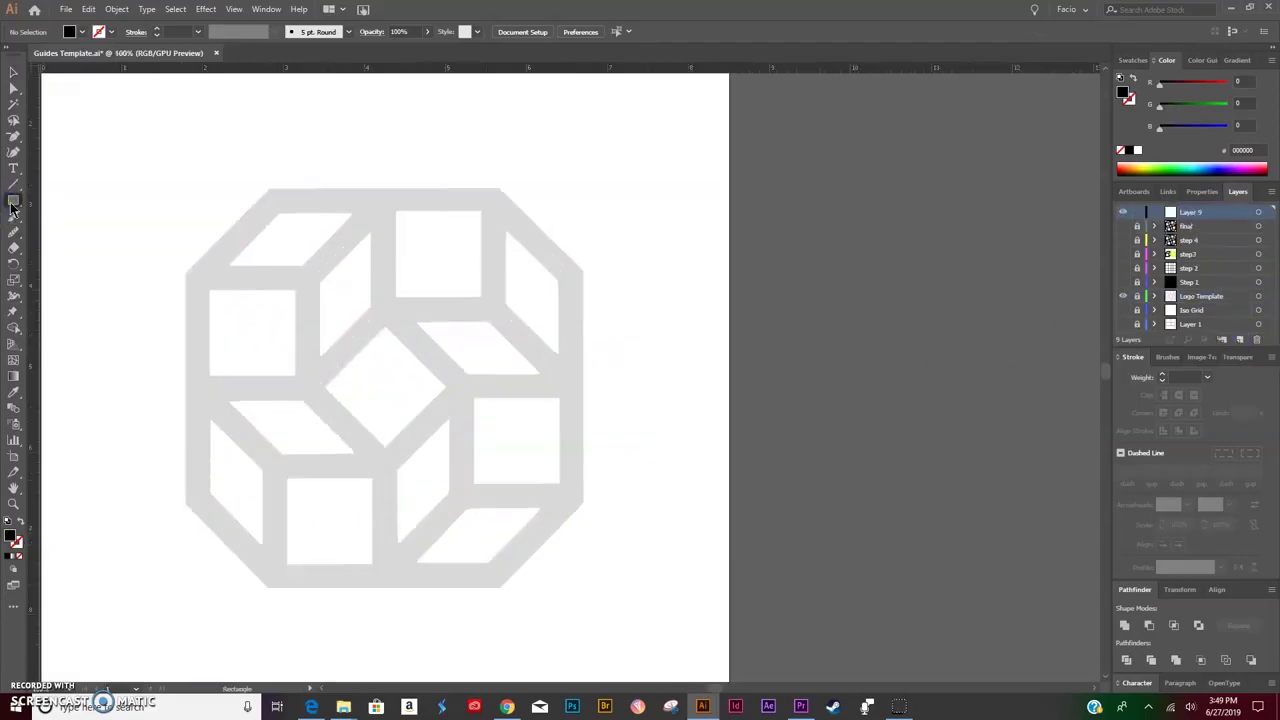
key("ctrl+0")
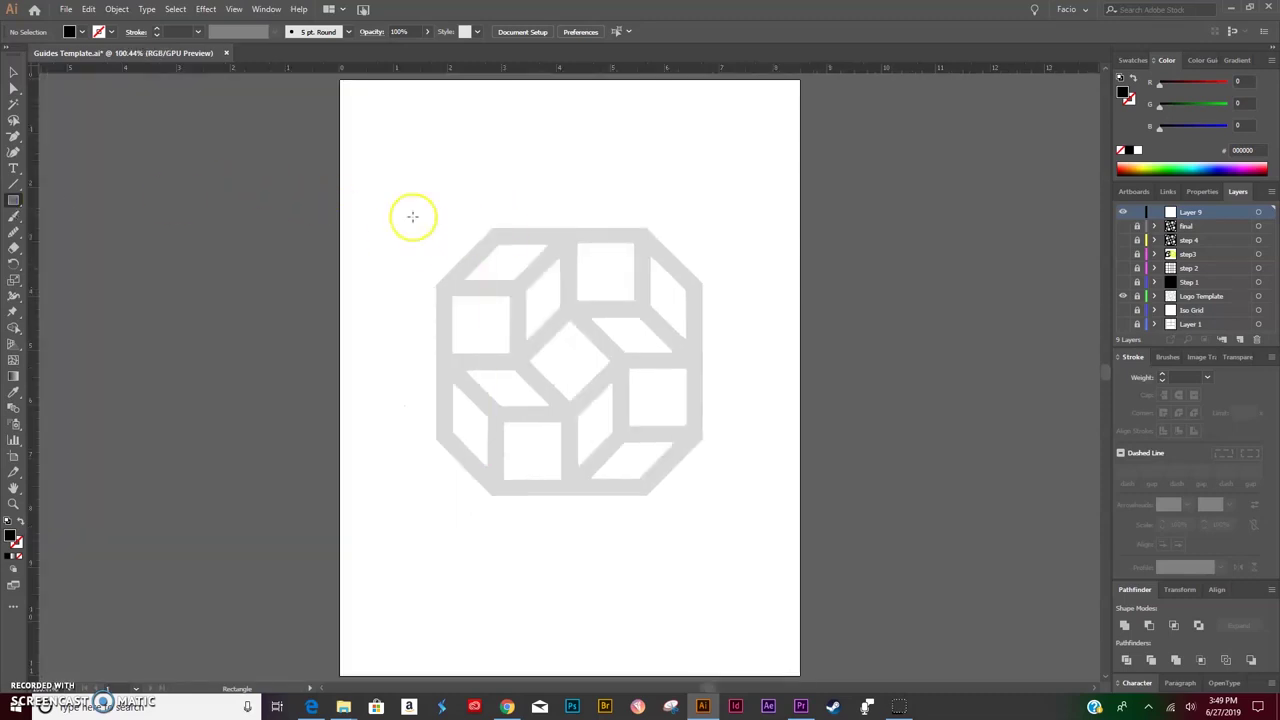
left_click_drag(439, 224, 674, 496)
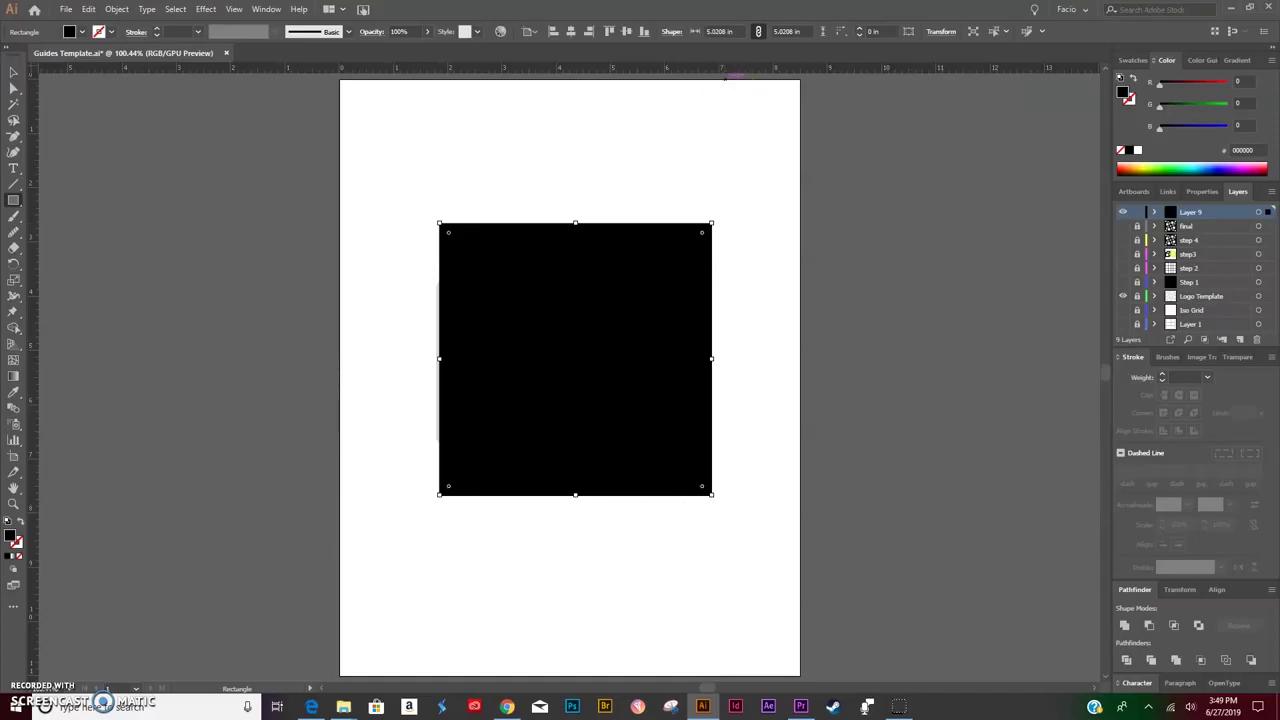
left_click(20, 523)
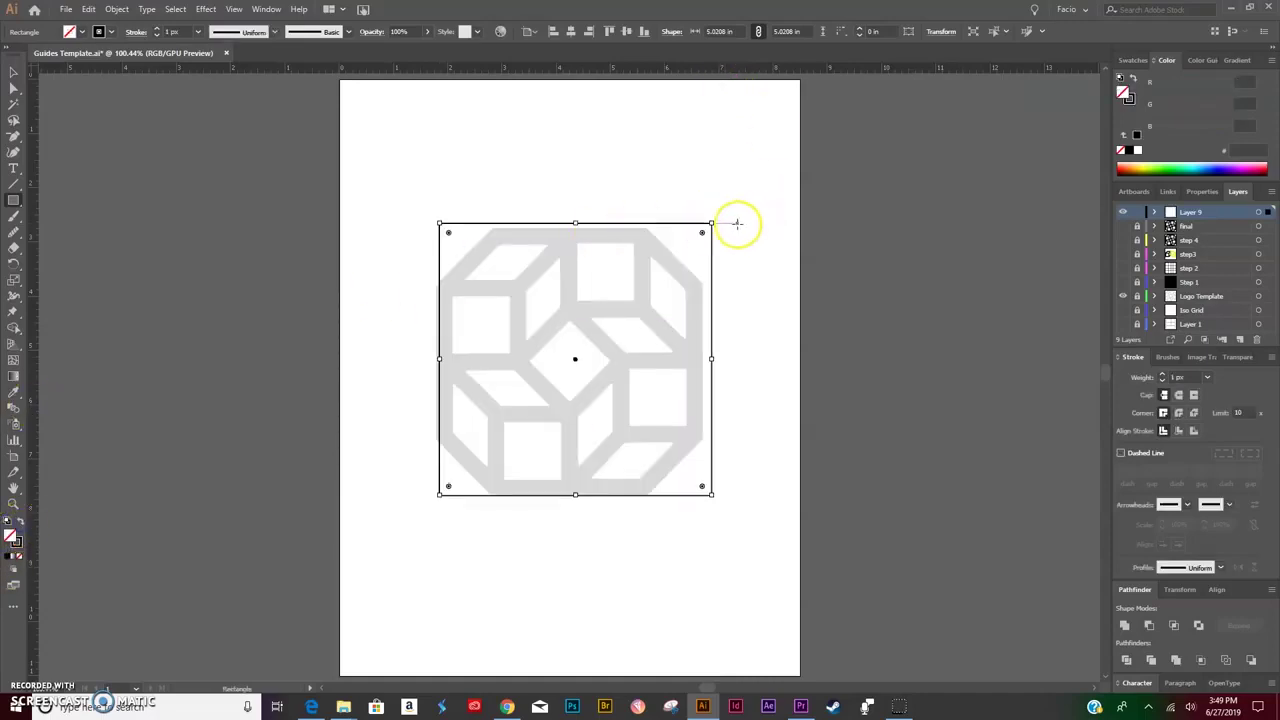
key("v")
mouse_move(711, 222)
left_mouse_down()
mouse_move(694, 243)
mouse_move(723, 230)
left_mouse_up()
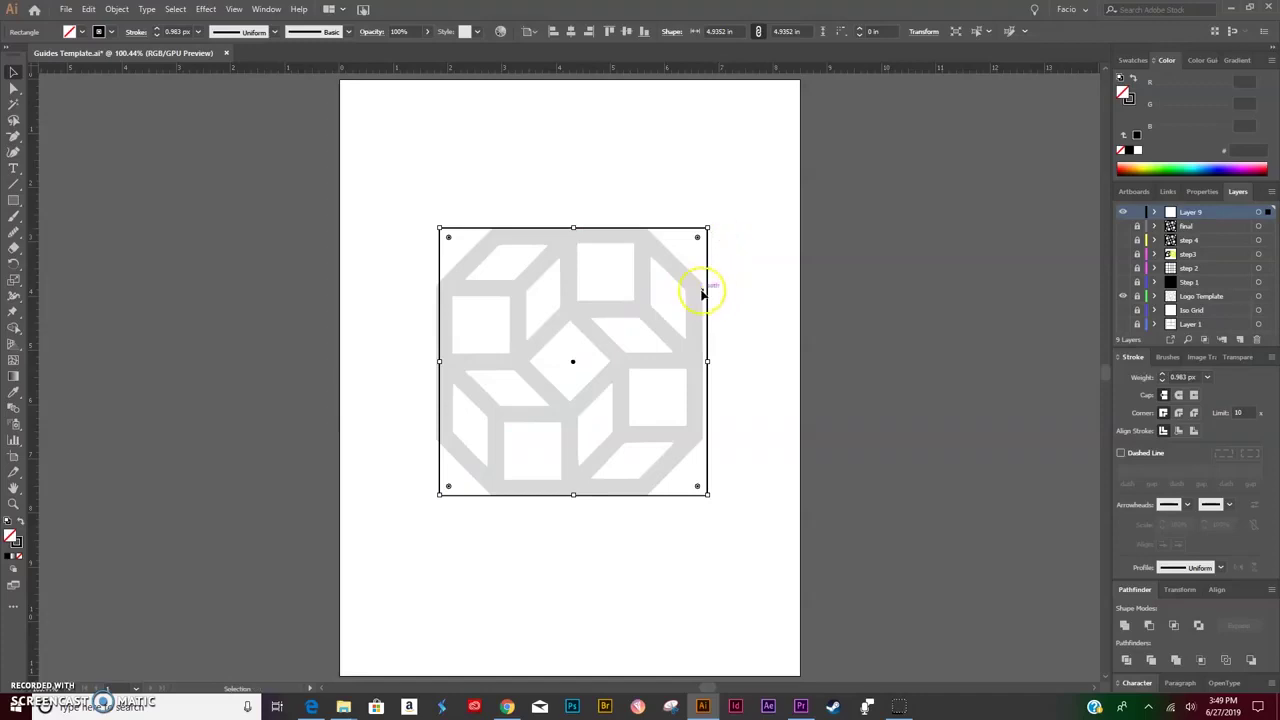
key("Left")
key("Left")
key("Left")
key("Left")
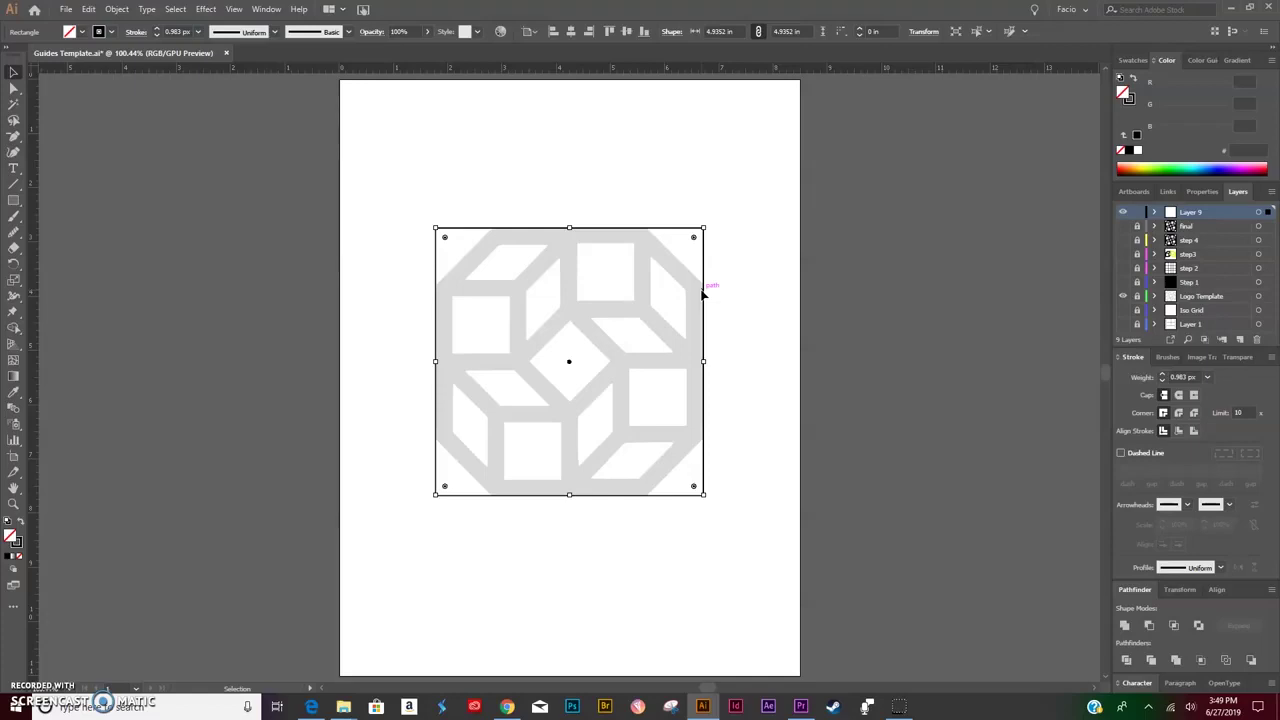
Preview Split Into Grid with 4 rows and 4 columns of 1.23 in, Add Guides off.
left_click(116, 9)
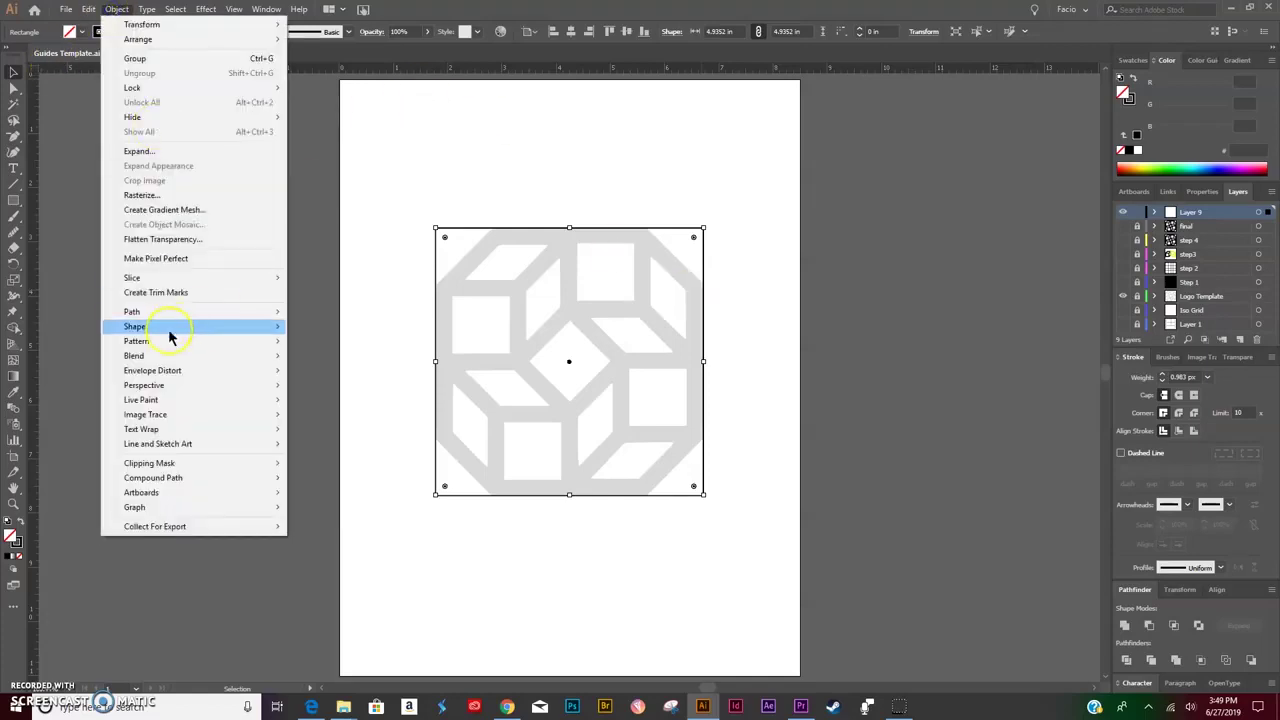
mouse_move(187, 316)
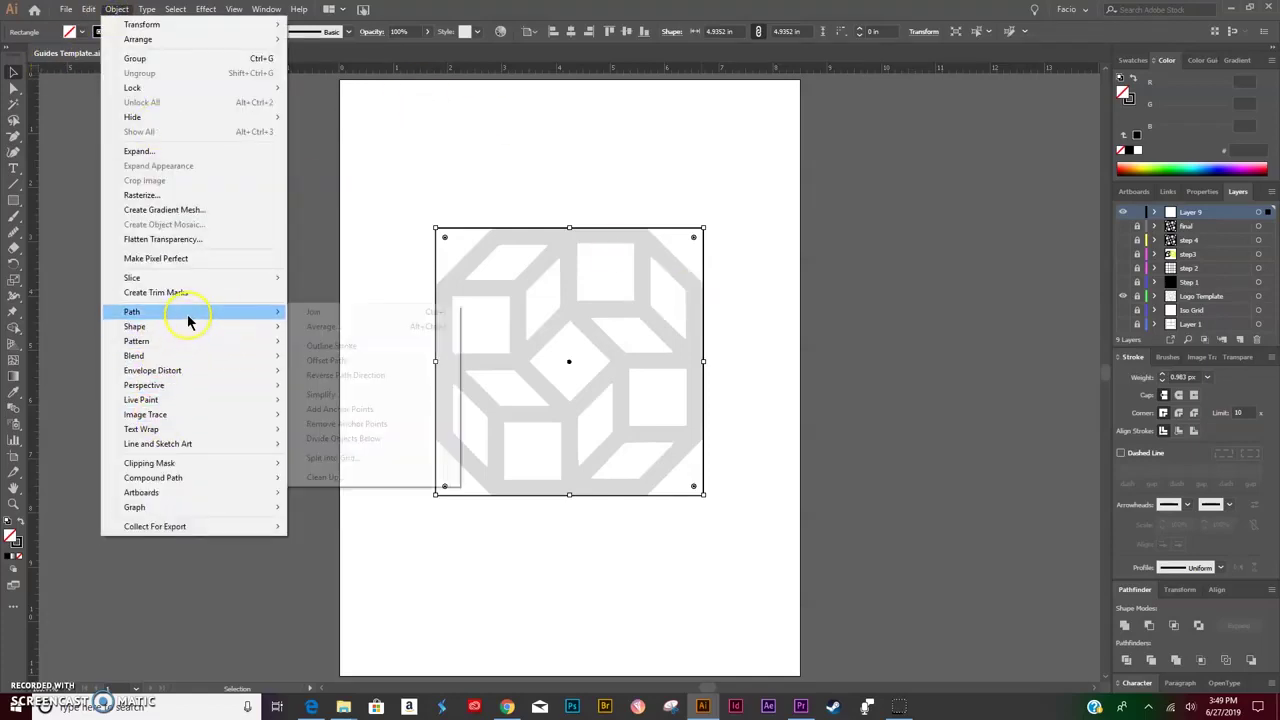
left_click(337, 455)
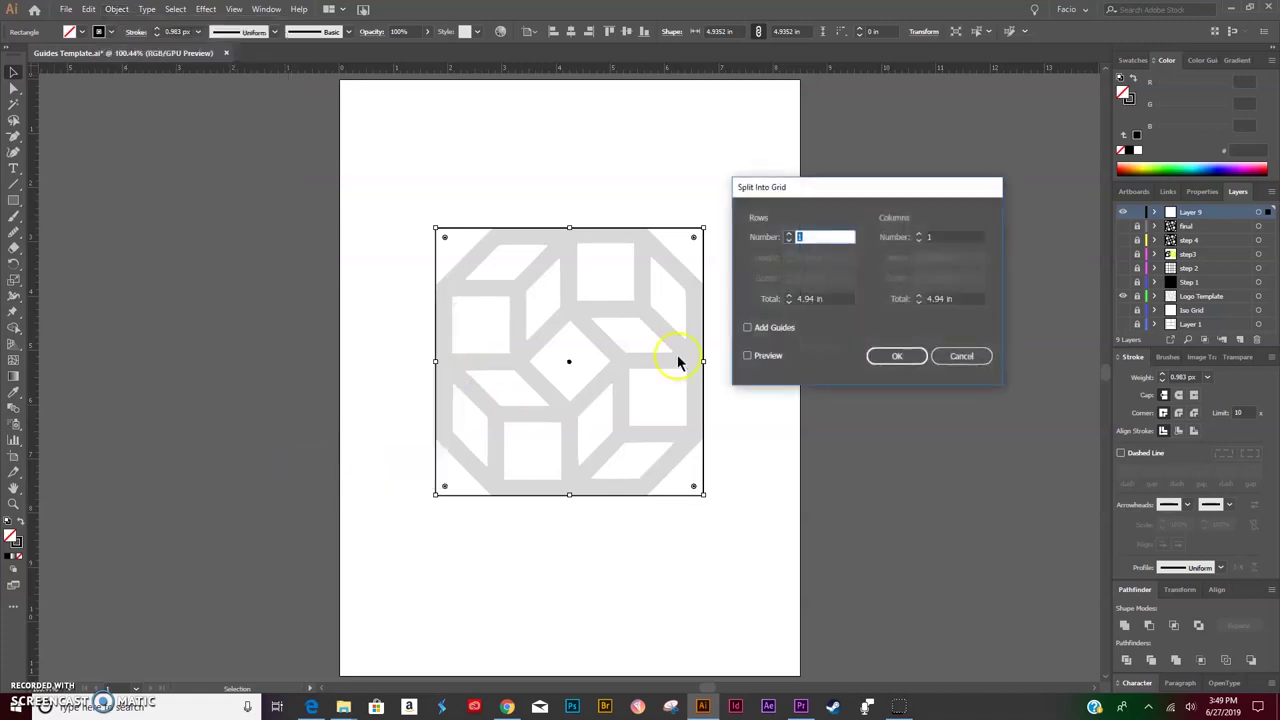
left_click(748, 357)
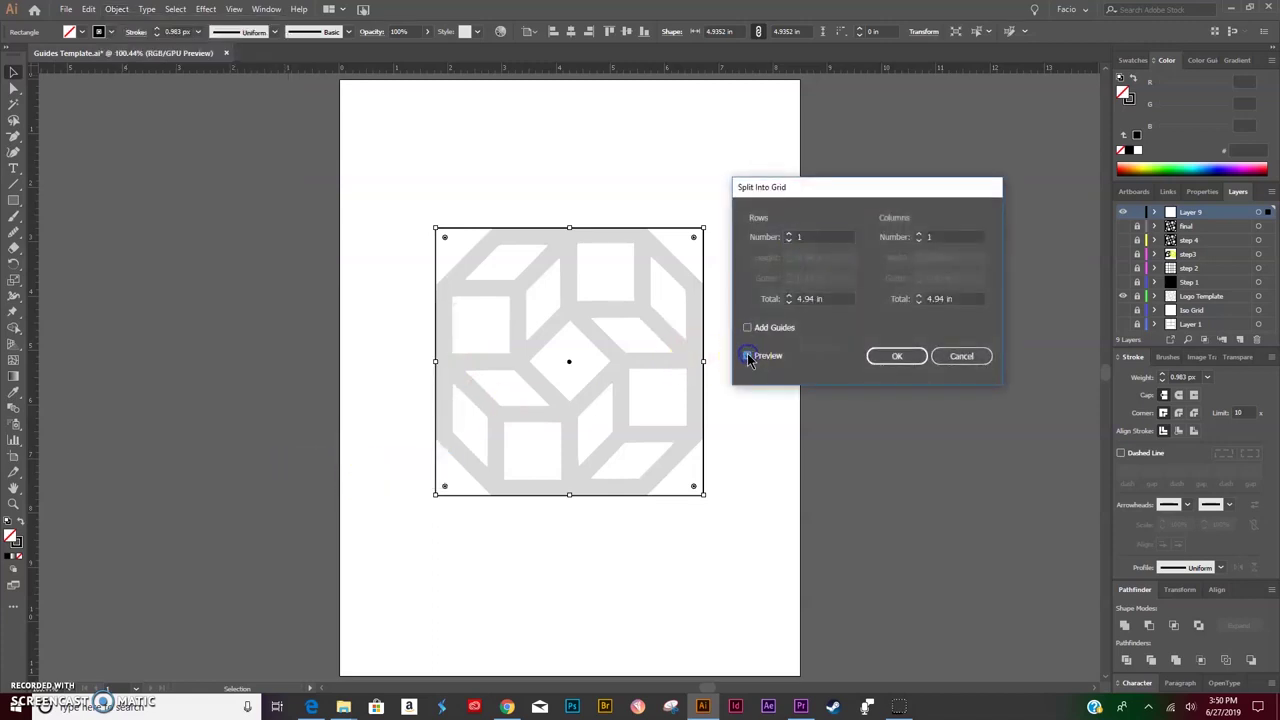
left_click(788, 234)
left_click(788, 234)
left_click(788, 234)
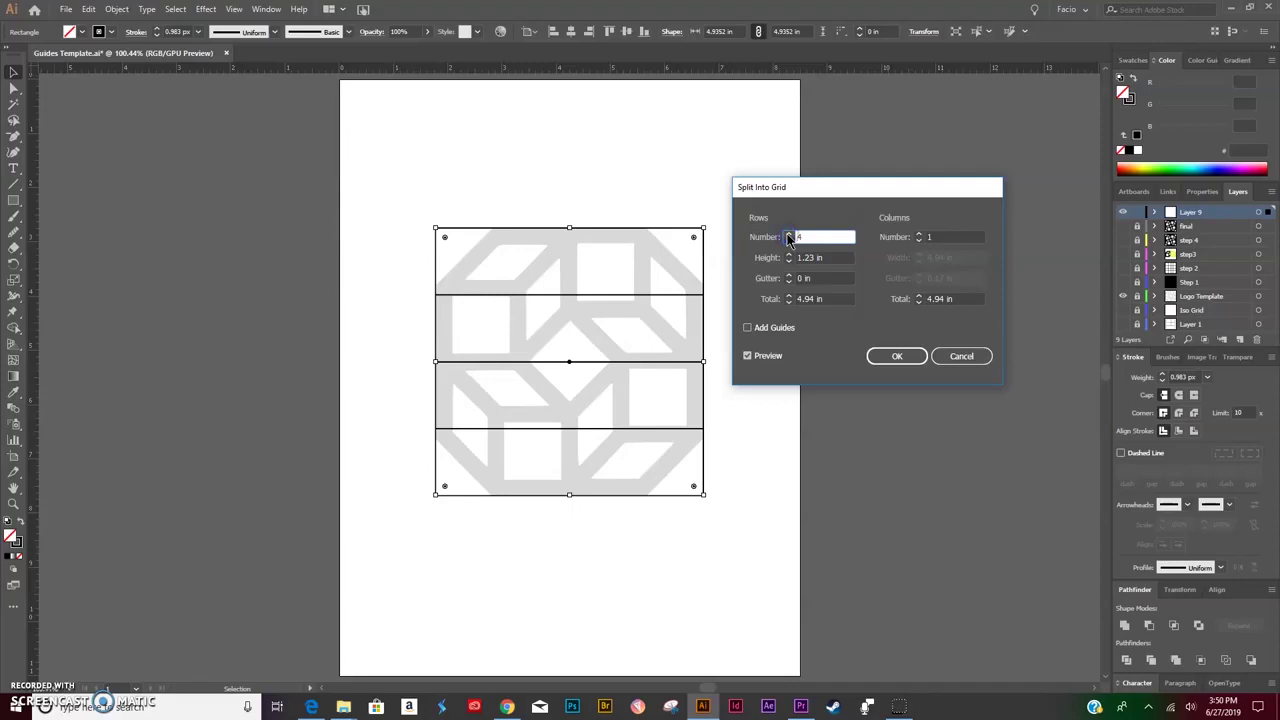
left_click(919, 233)
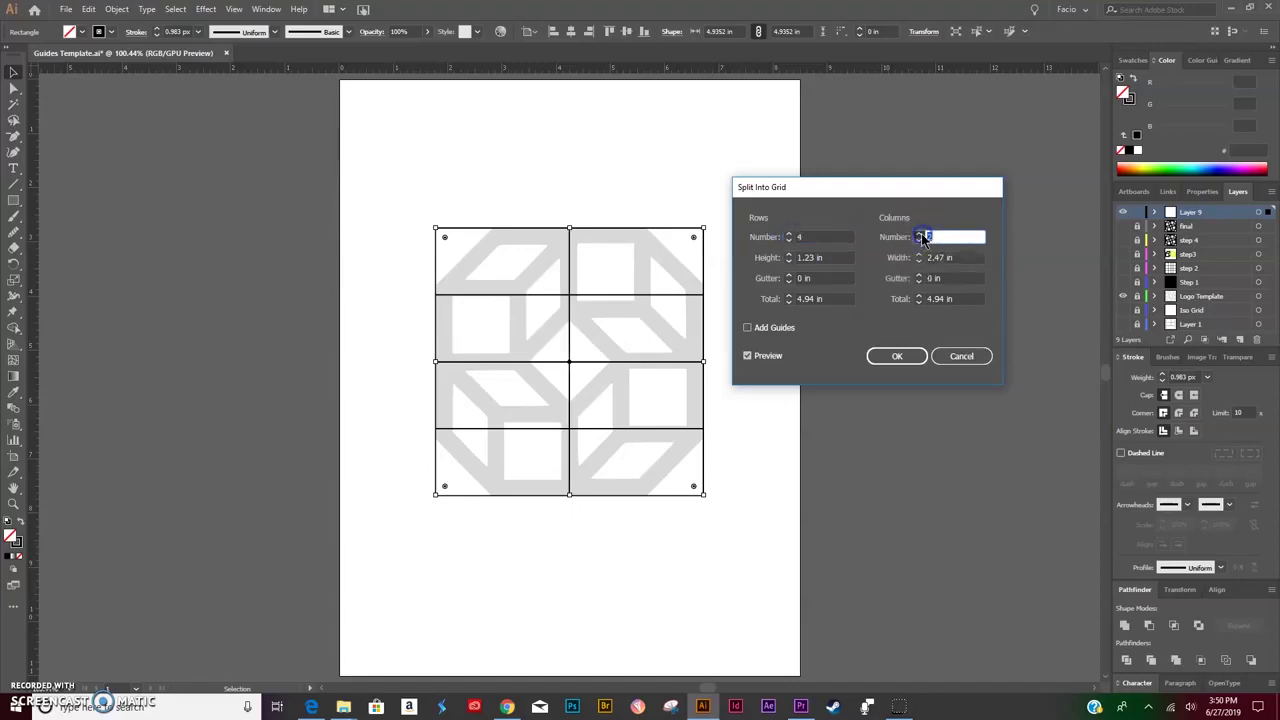
left_click(919, 233)
left_click(919, 233)
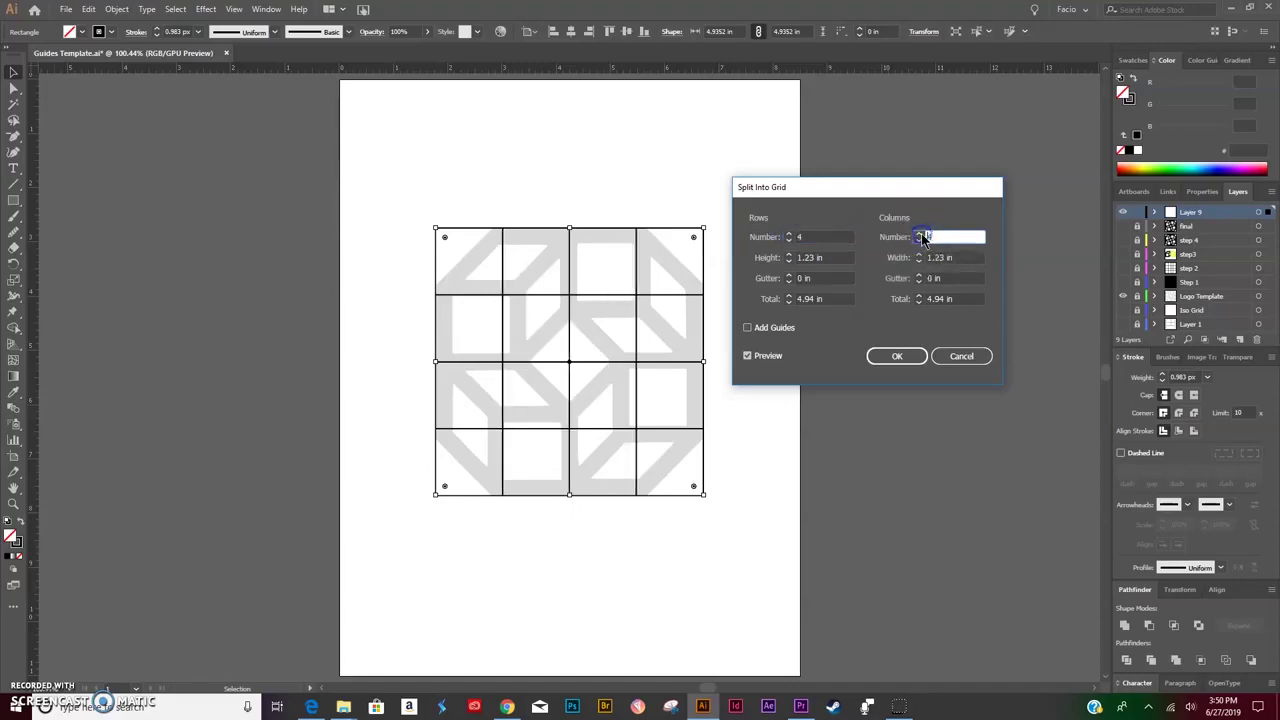
left_click(747, 329)
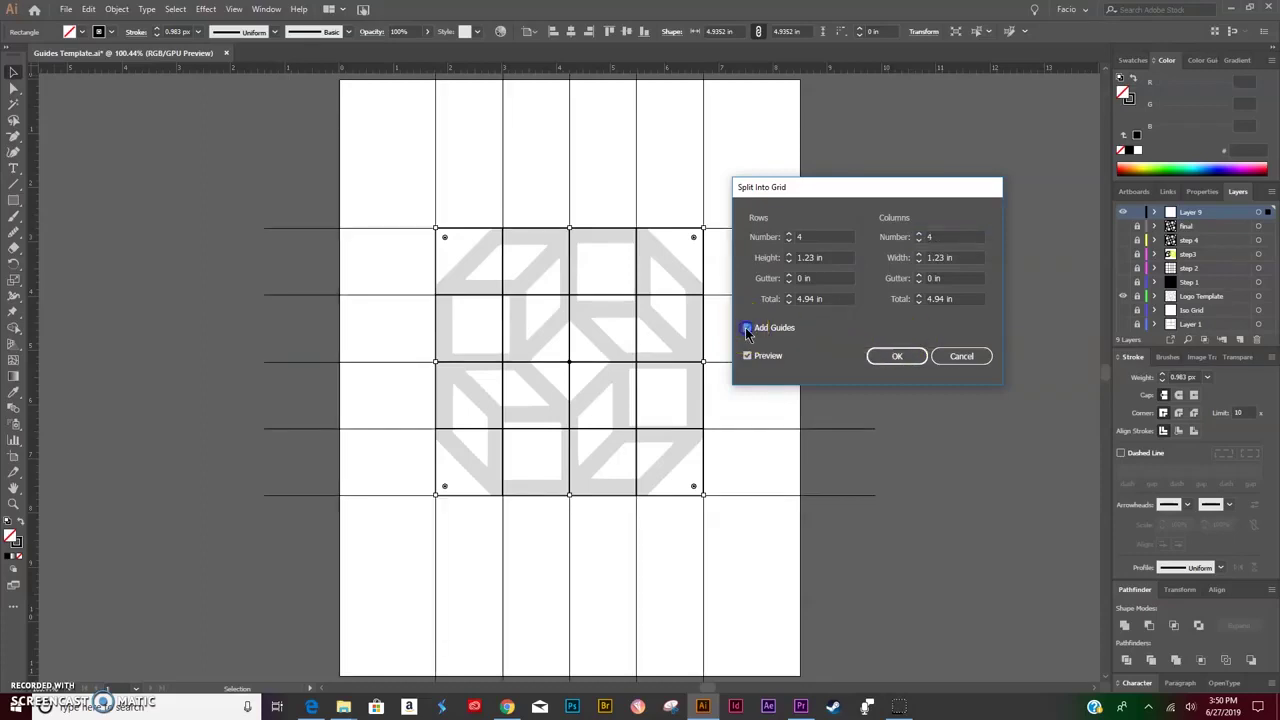
left_click(747, 329)
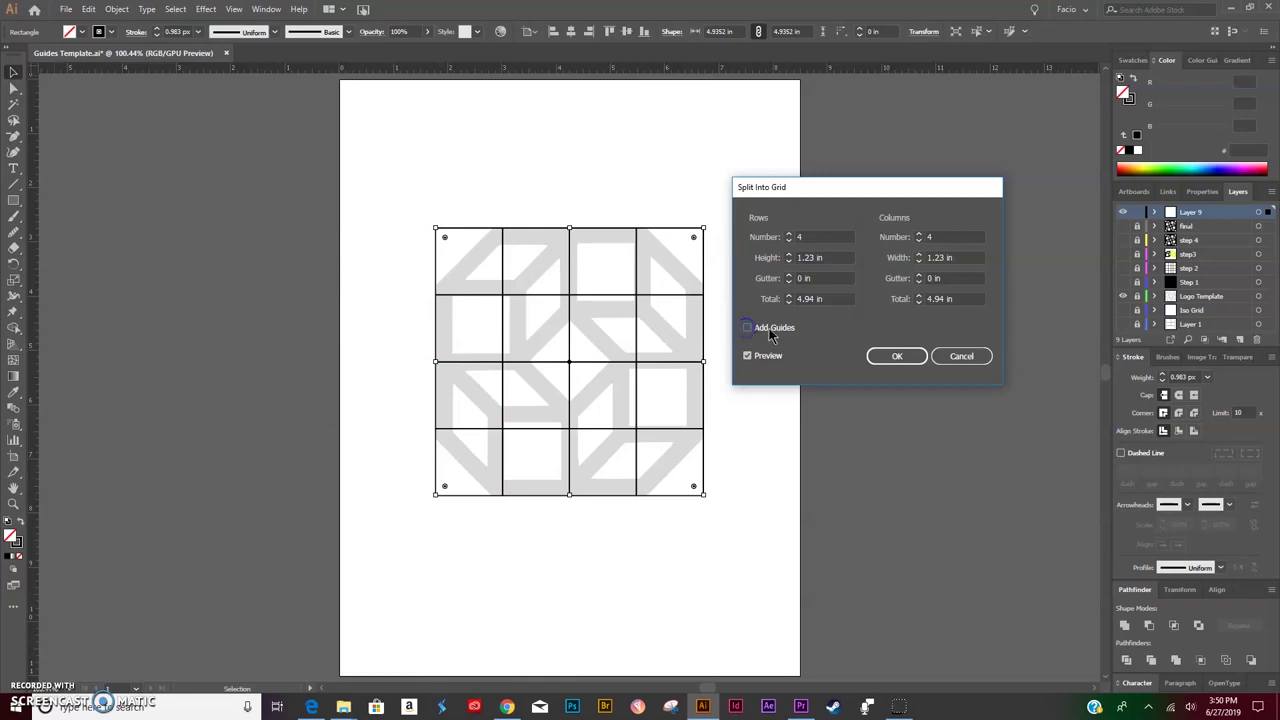
Apply the 4 by 4 split to the square and remove the stroke from the grid cells.
left_click(884, 358)
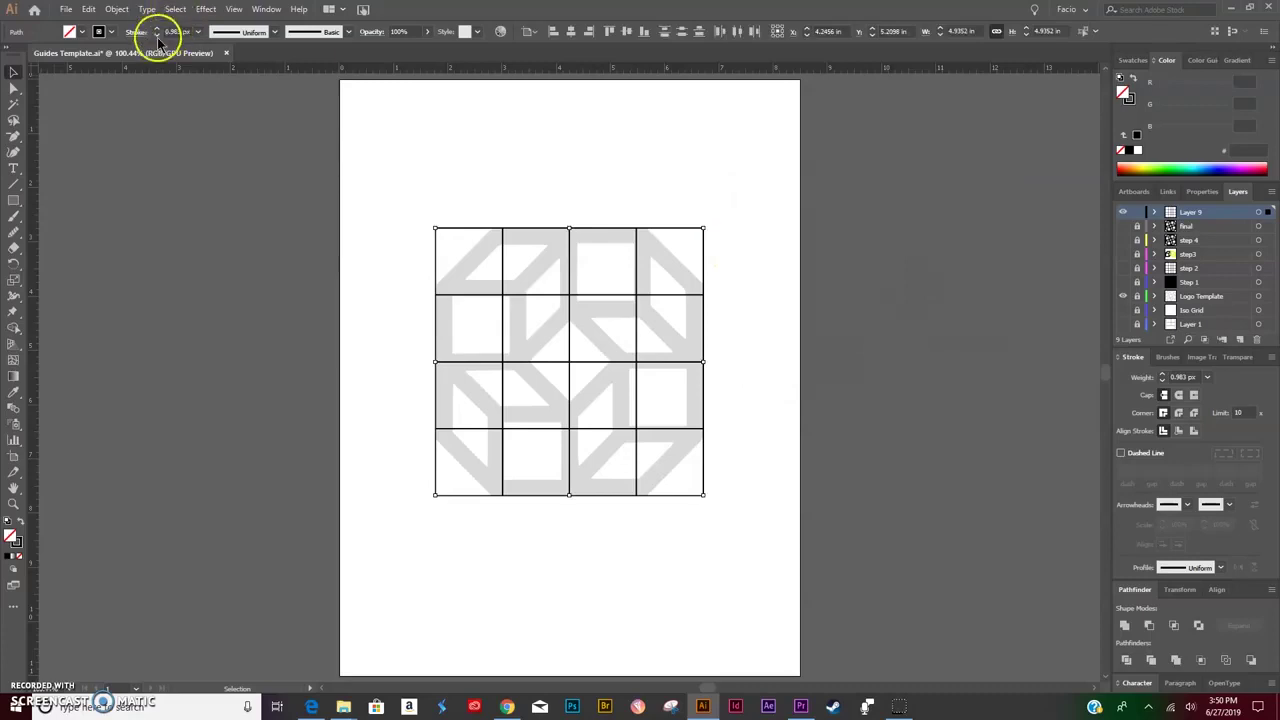
left_click(197, 31)
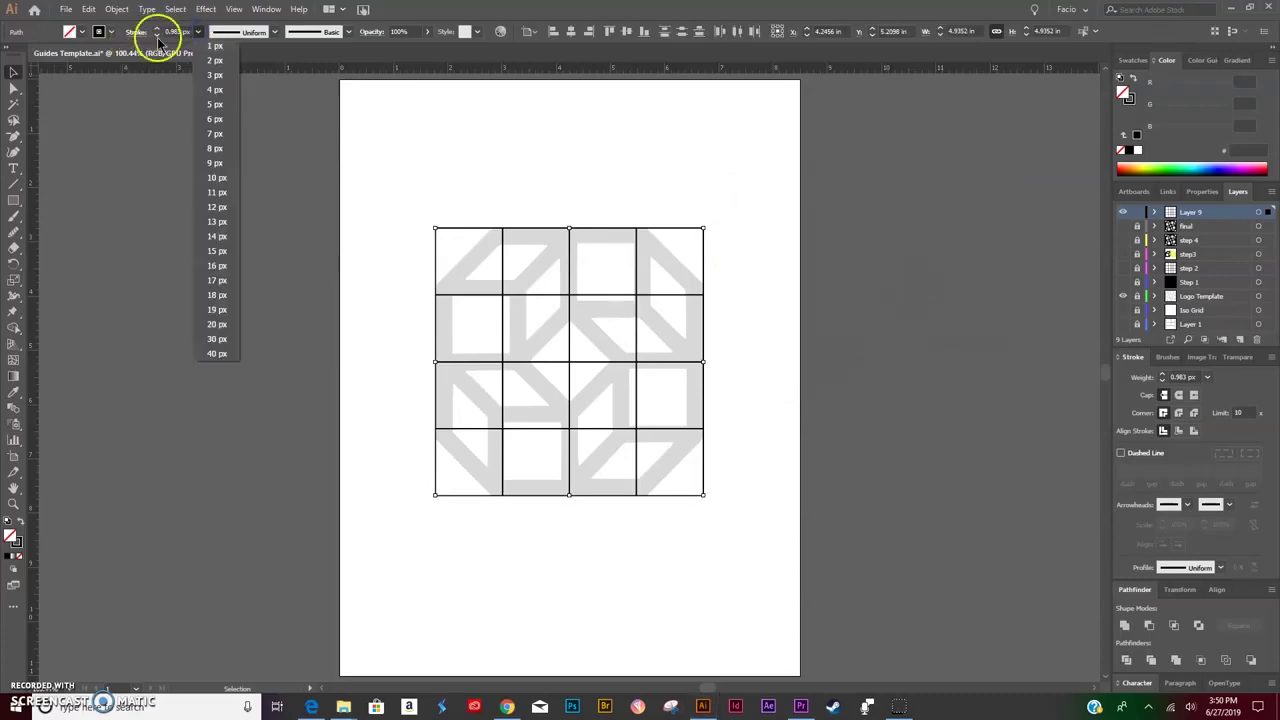
left_click(157, 33)
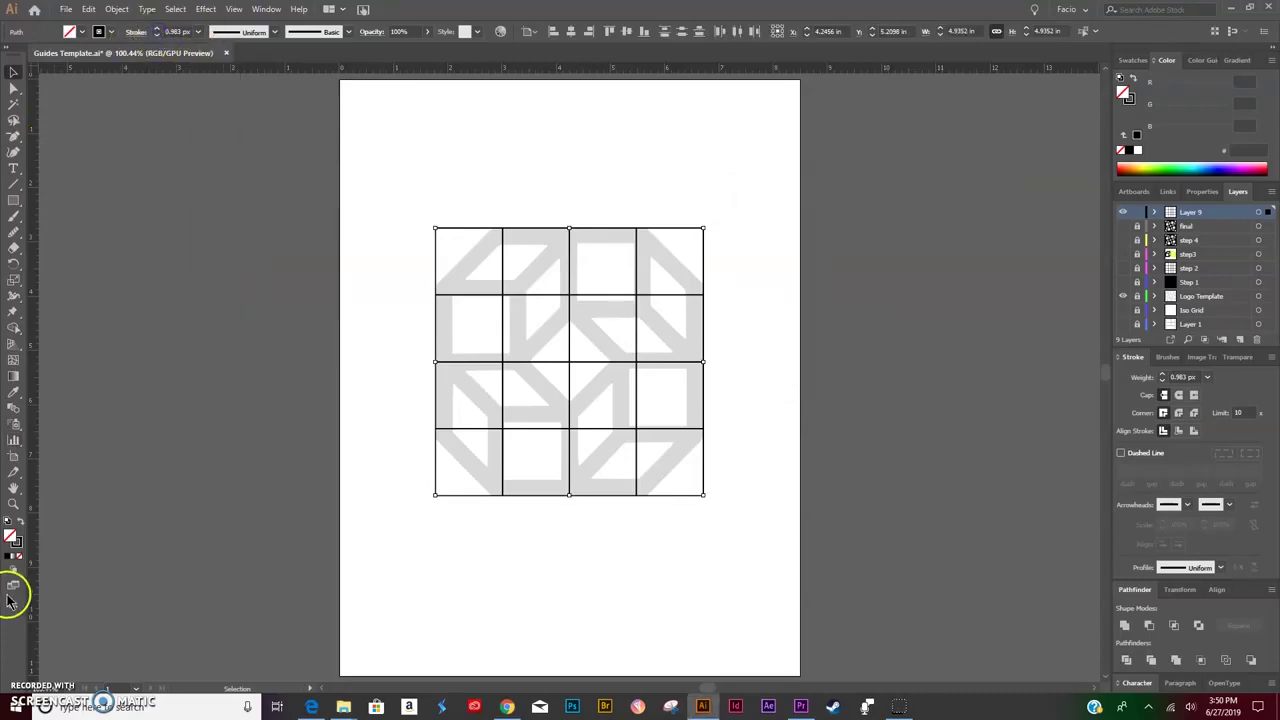
left_click(17, 541)
key("slash")
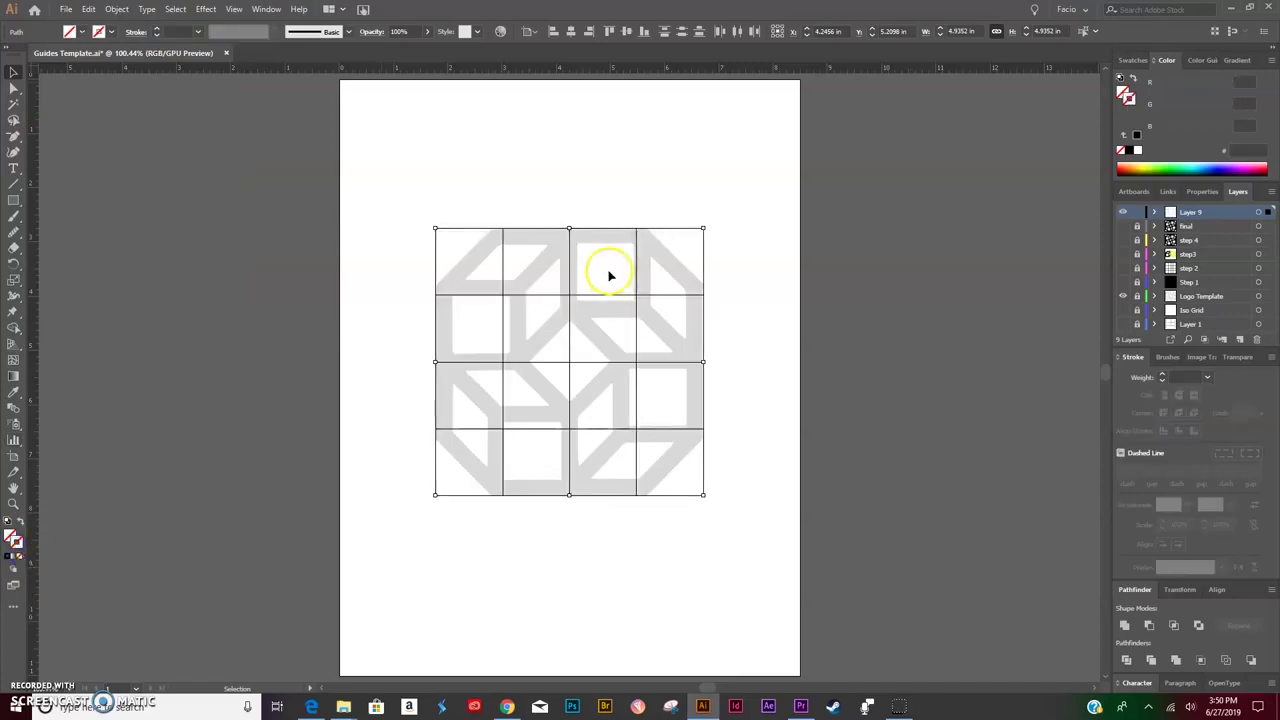
Select the sixteen grid cells and convert them into guides.
left_click(774, 431)
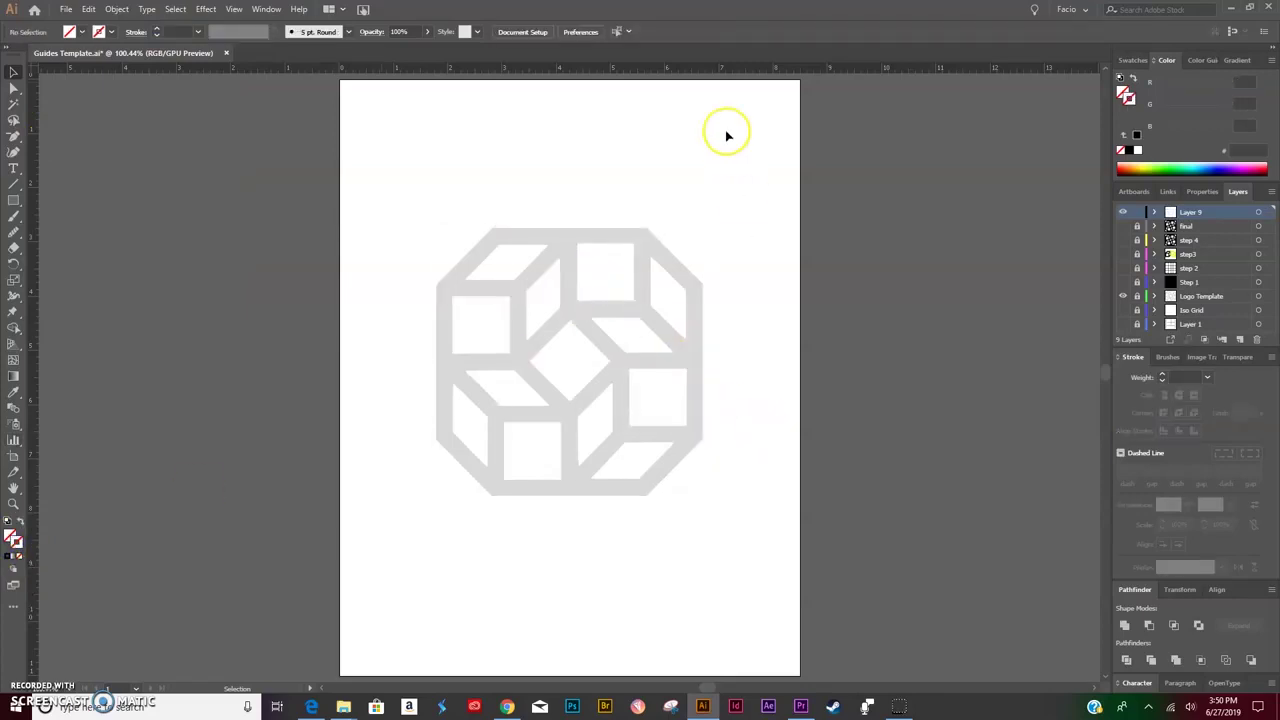
left_click_drag(766, 173, 393, 545)
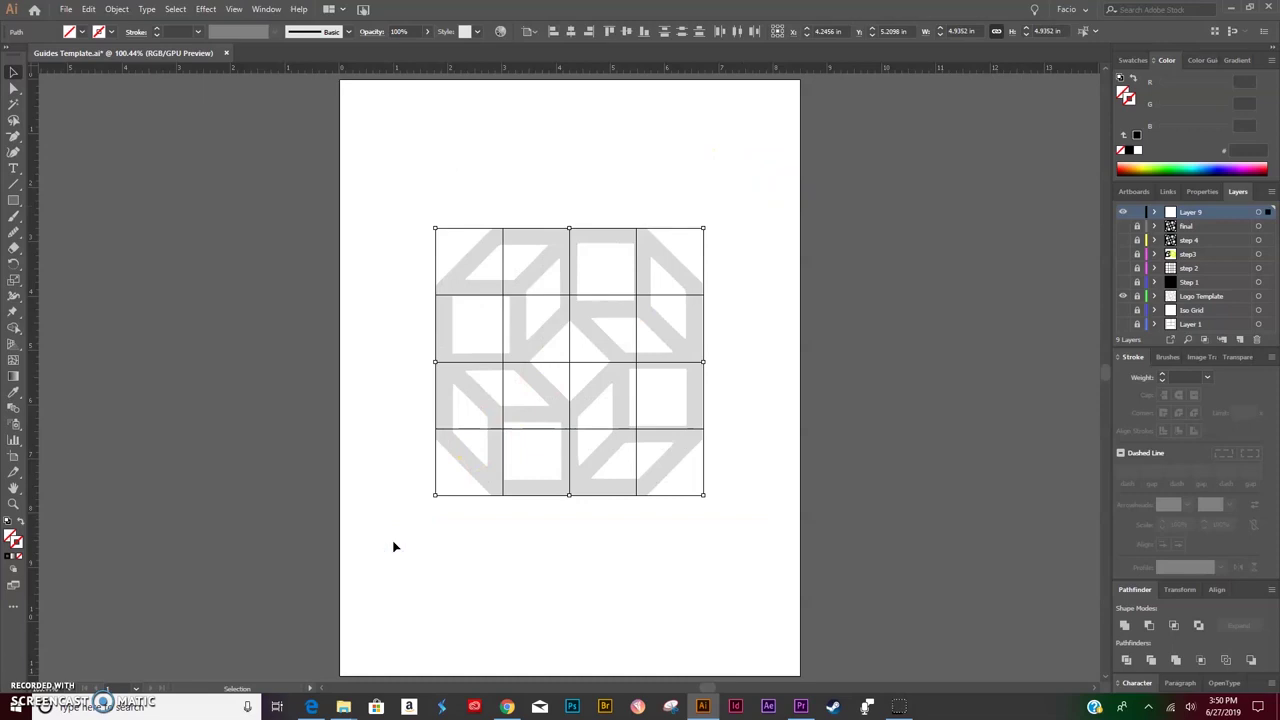
key("a")
left_click(394, 546)
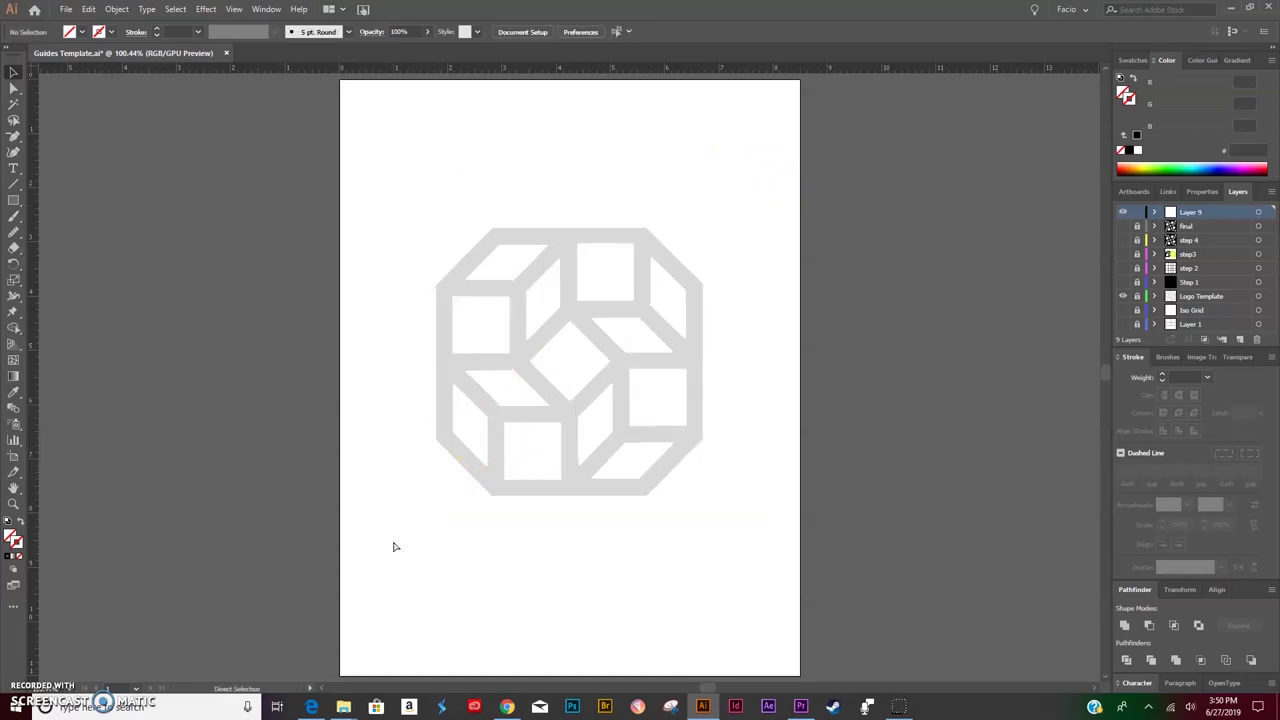
key("ctrl+semicolon")
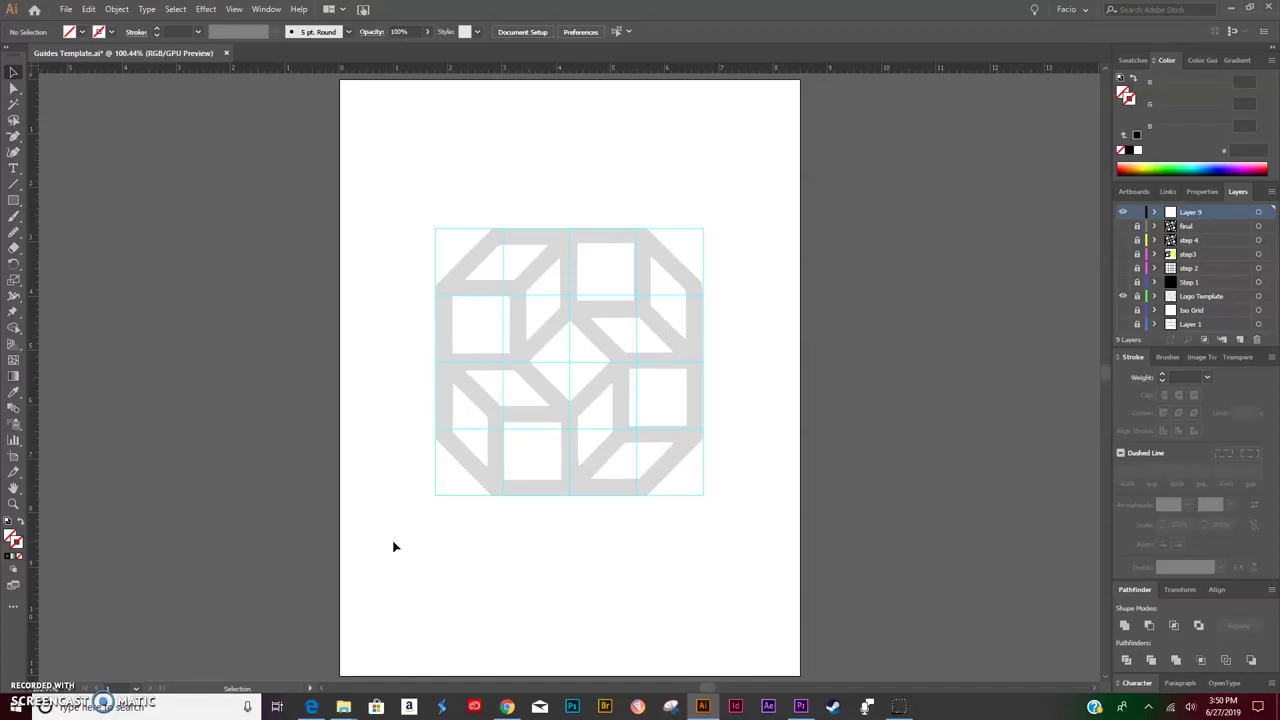
Zoom to 200% on the logo and hide the Logo Template layer.
key("ctrl+equal")
key("ctrl+equal")
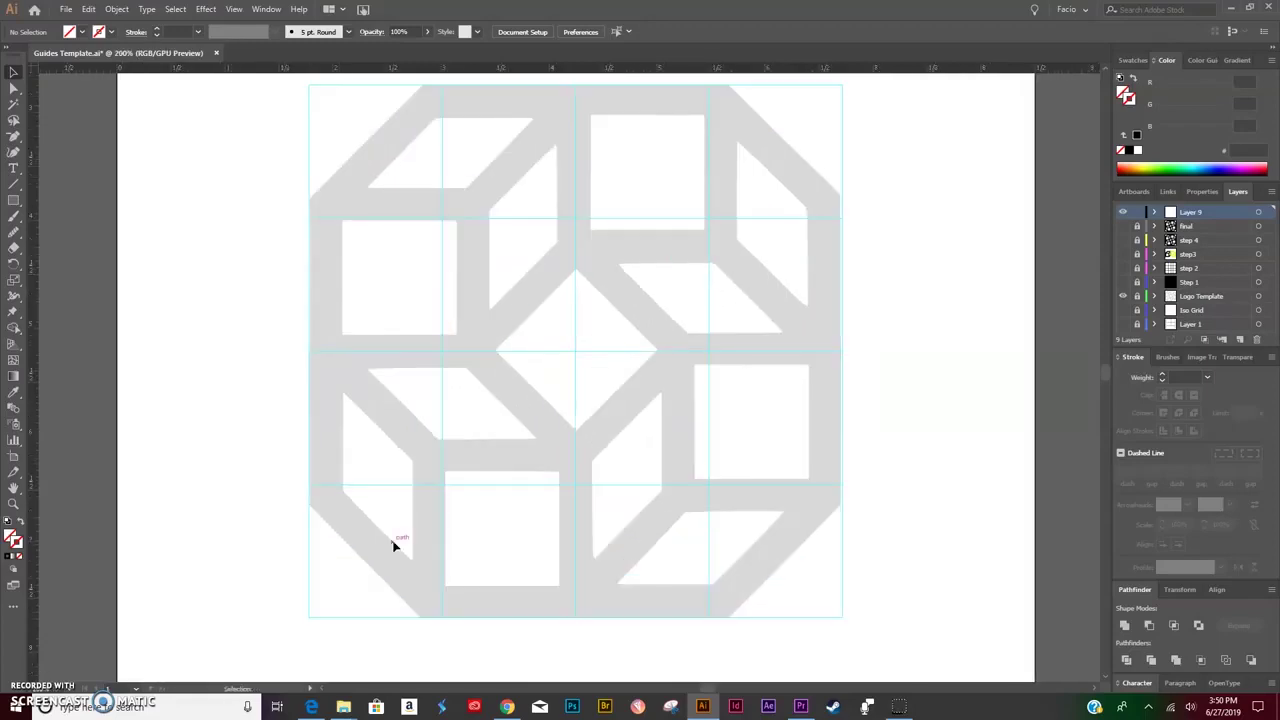
scroll(403, 537, "up", 3)
scroll(550, 520, "down", 2)
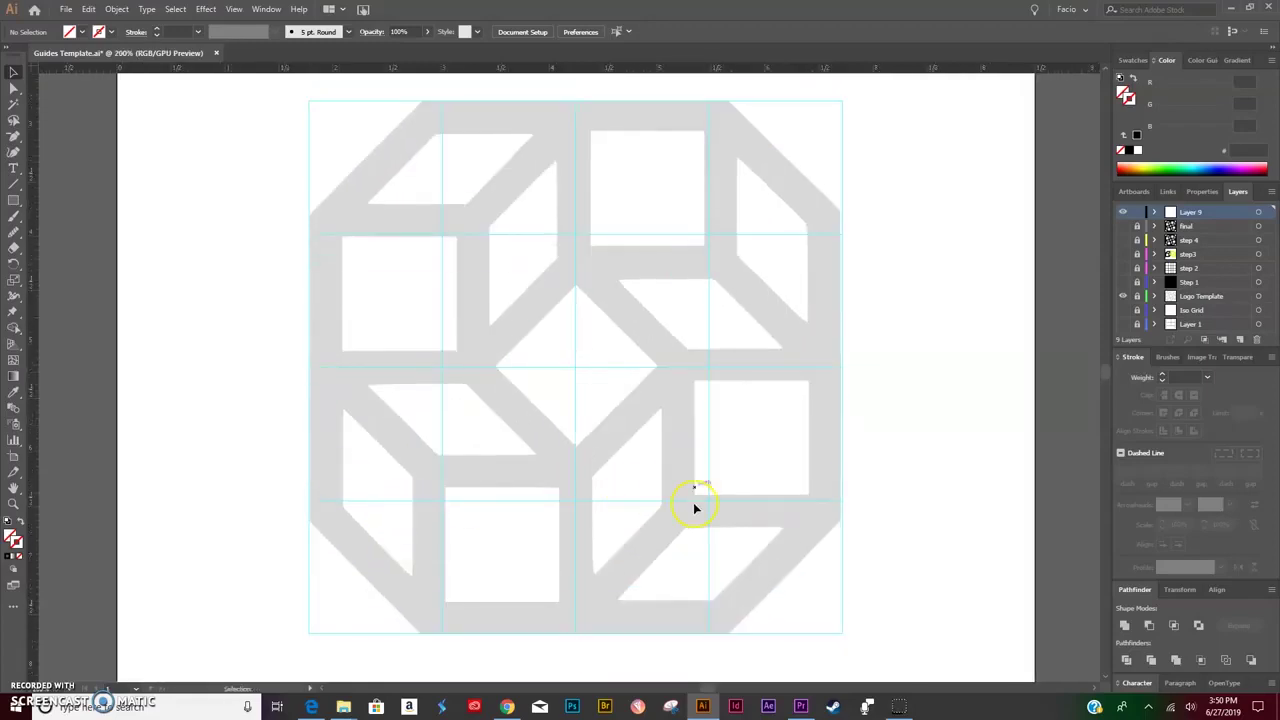
left_click(1122, 296)
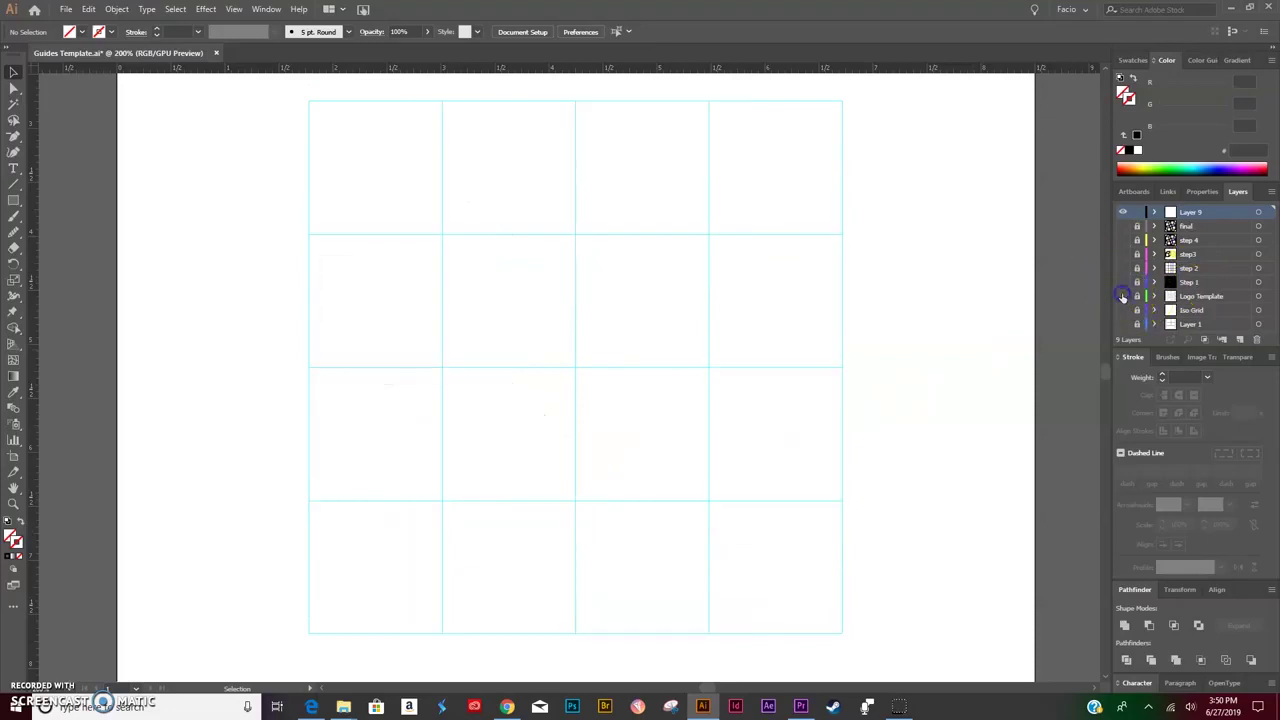
scroll(137, 309, "down", 2)
scroll(146, 314, "up", 3)
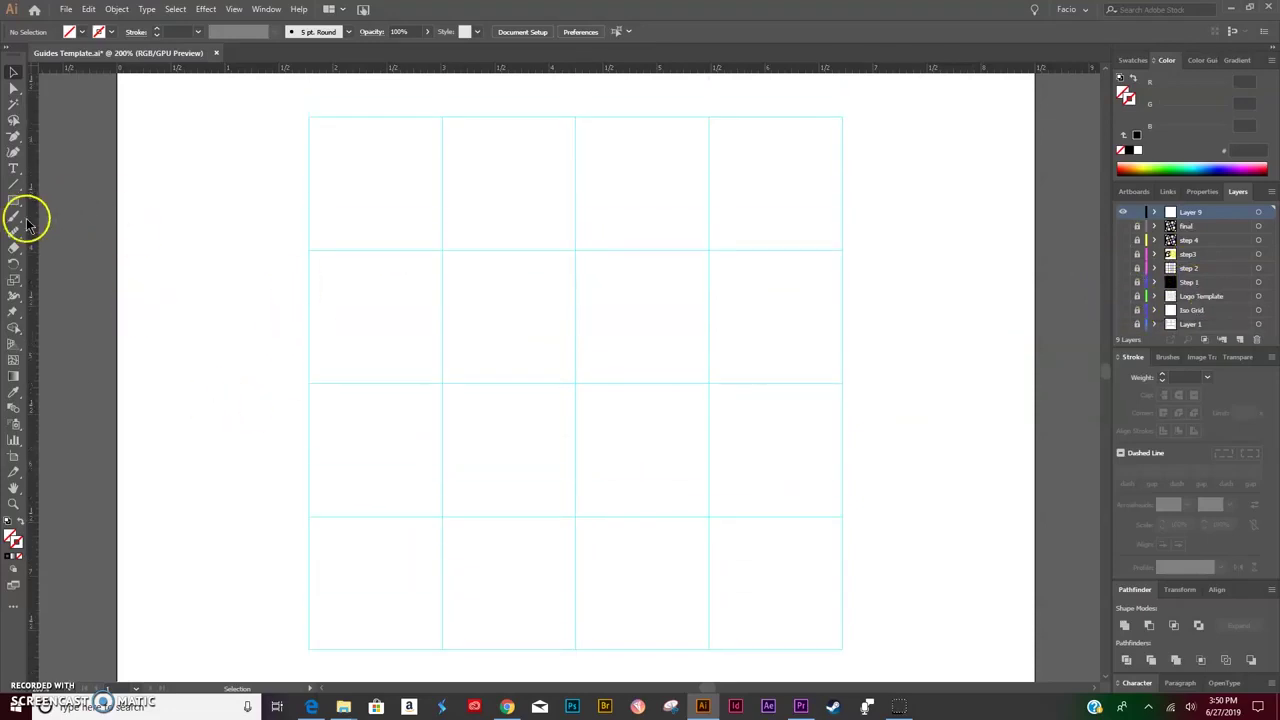
key("p")
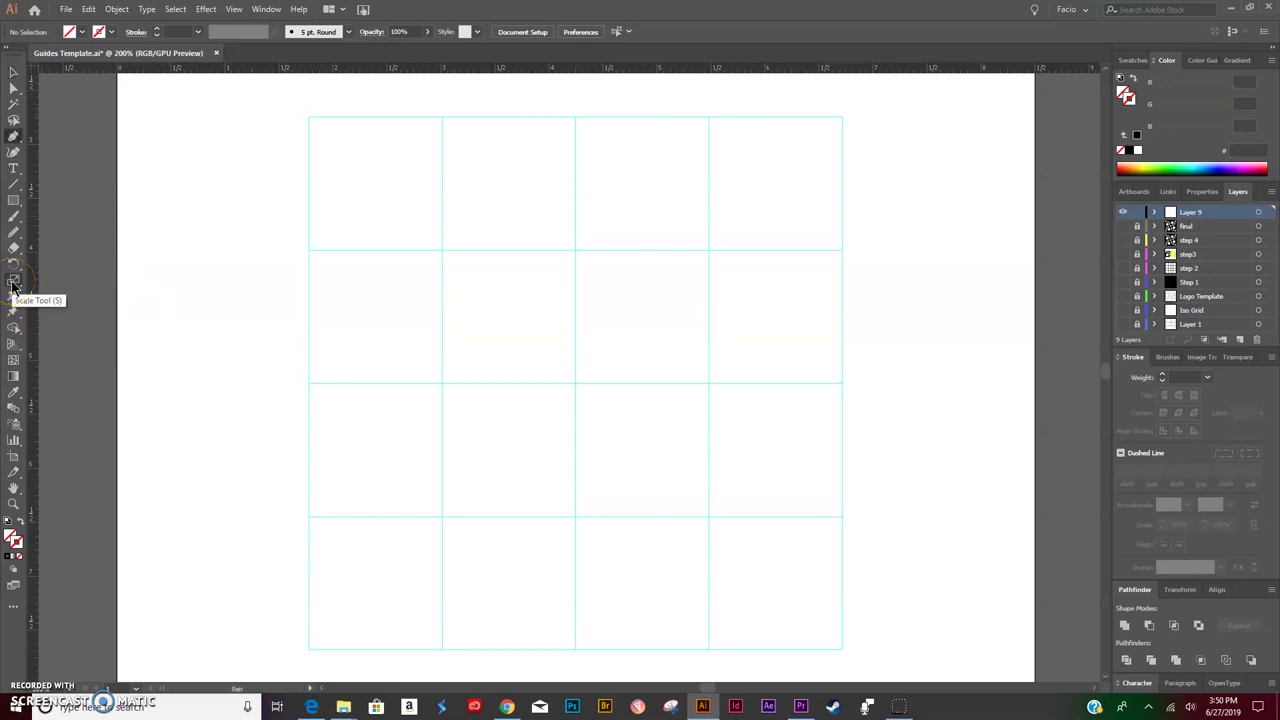
Pen-trace a closed hexagonal cube silhouette on guide intersections, closing on the start anchor.
left_click(443, 385)
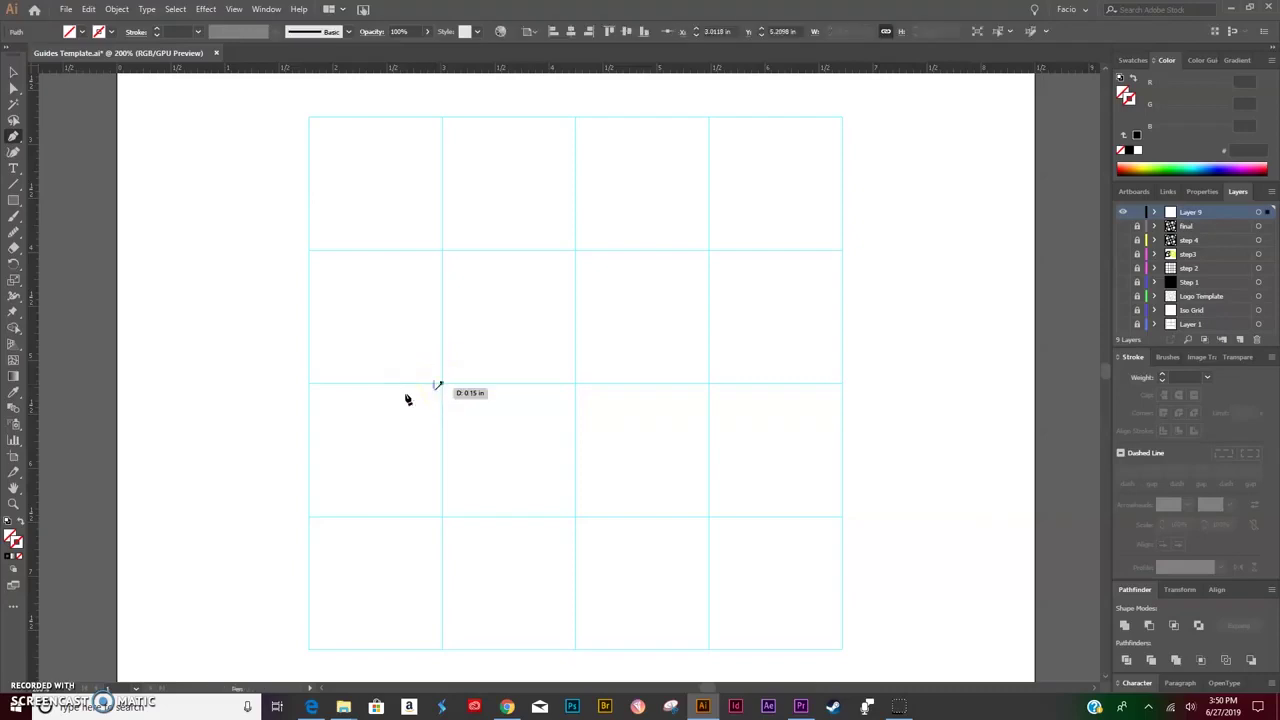
left_click(309, 383)
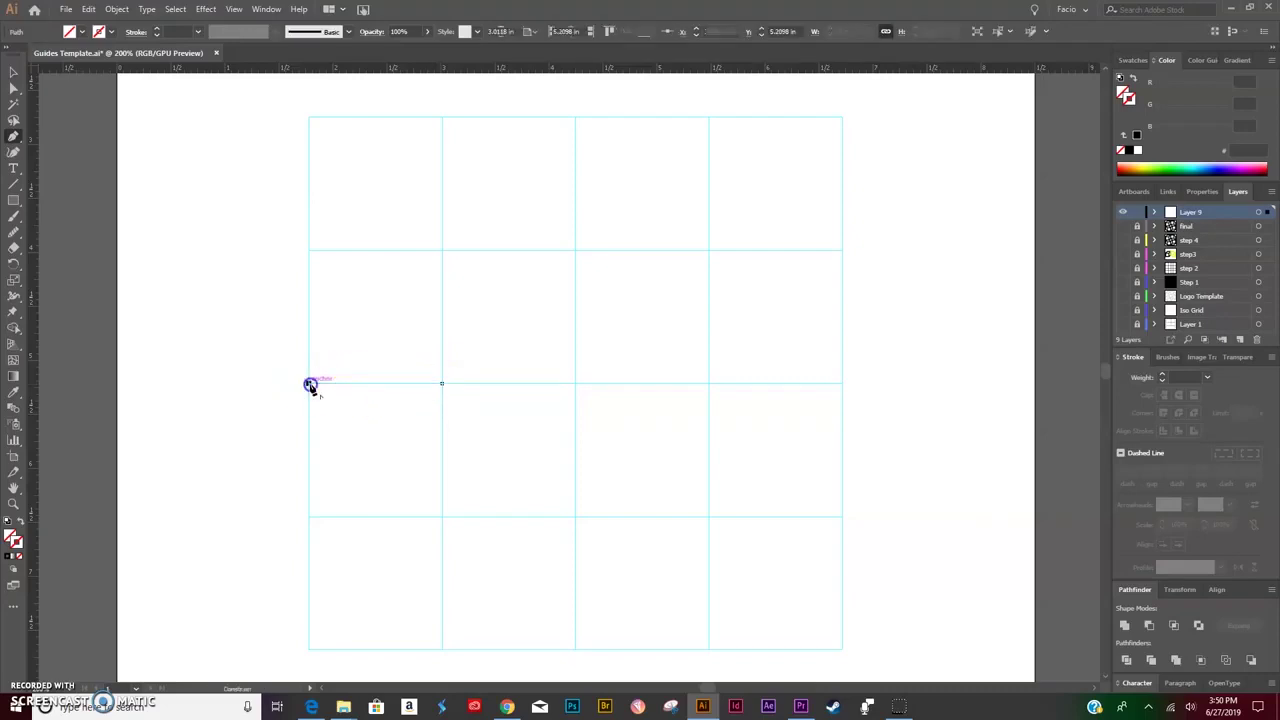
left_click(309, 251)
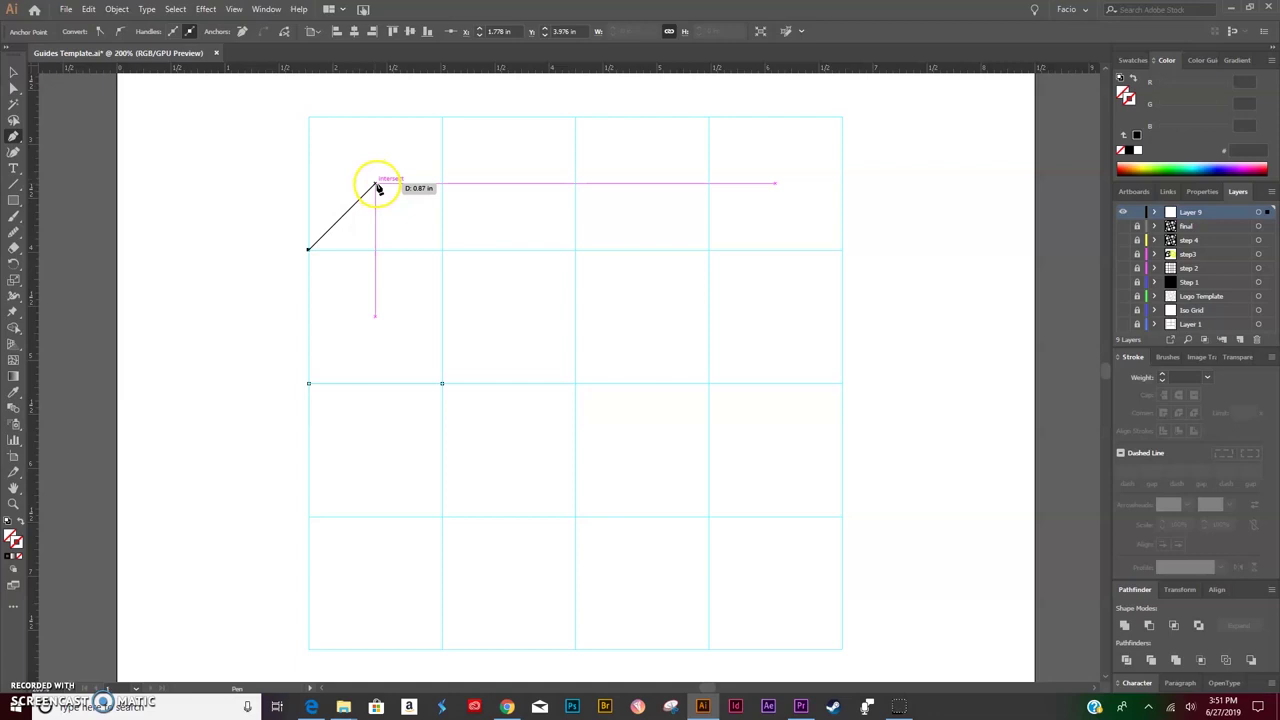
left_click(376, 184)
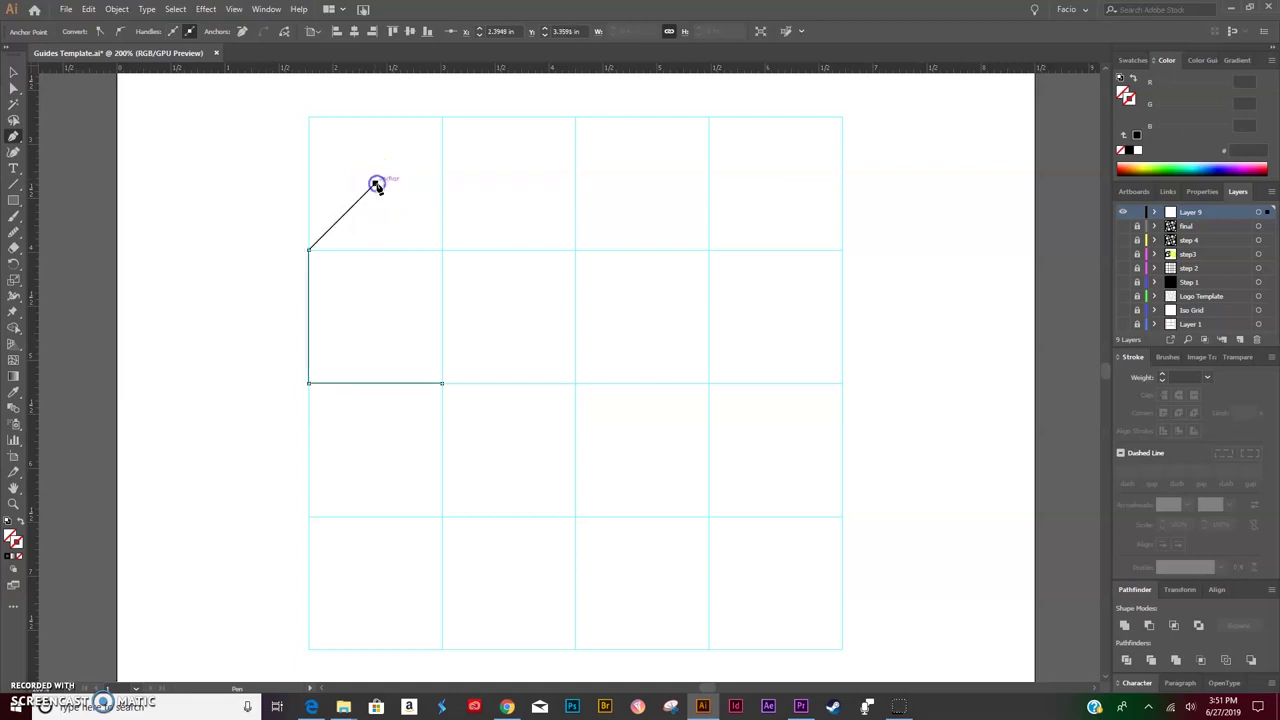
left_click(509, 184)
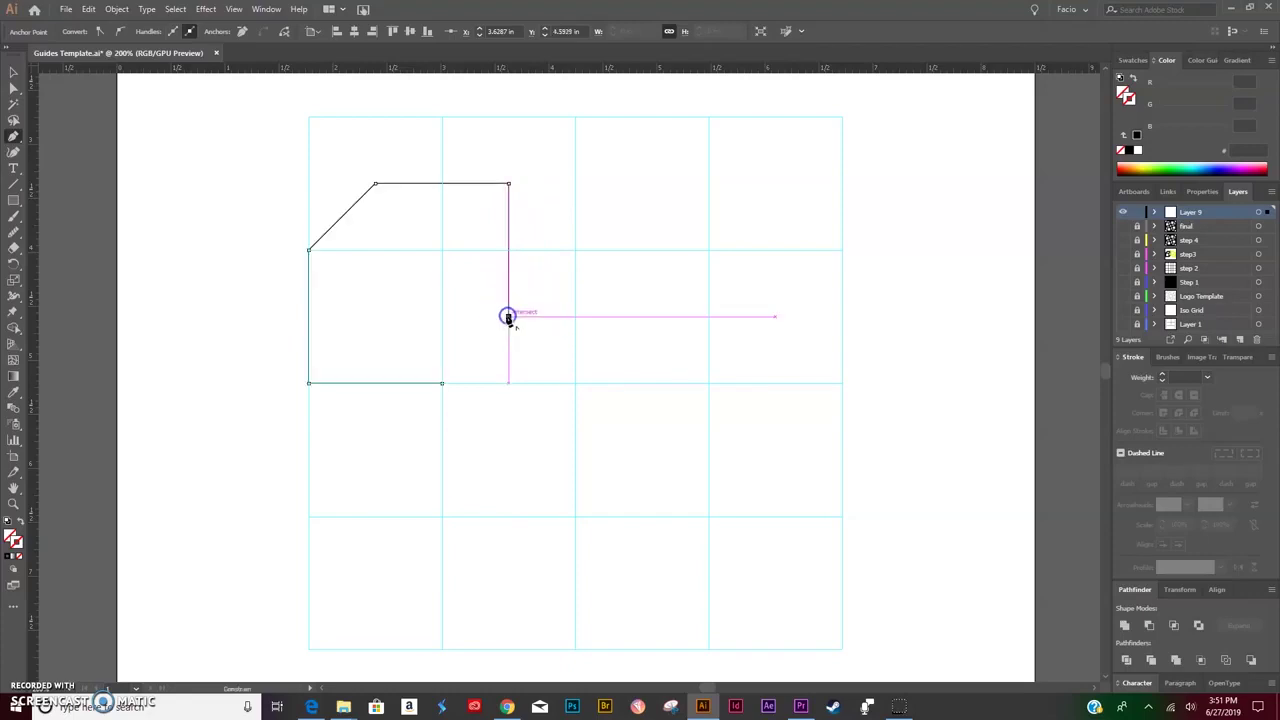
left_click(509, 317)
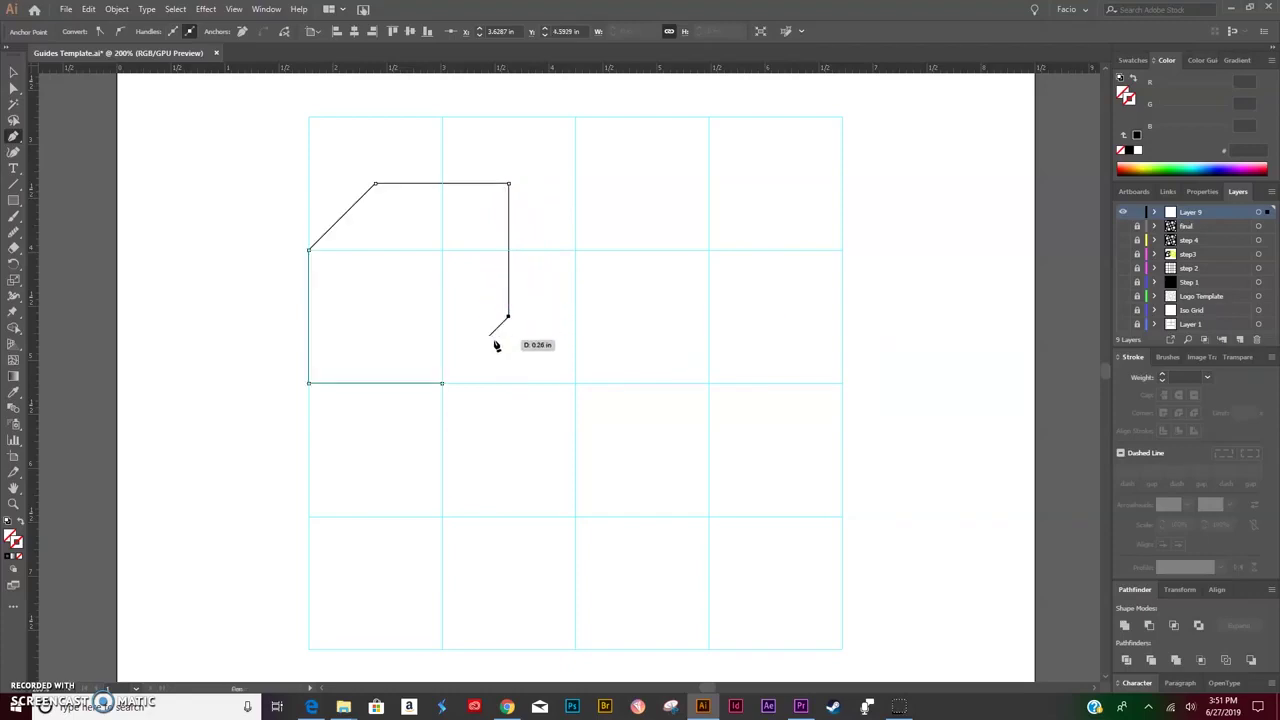
left_click(442, 385)
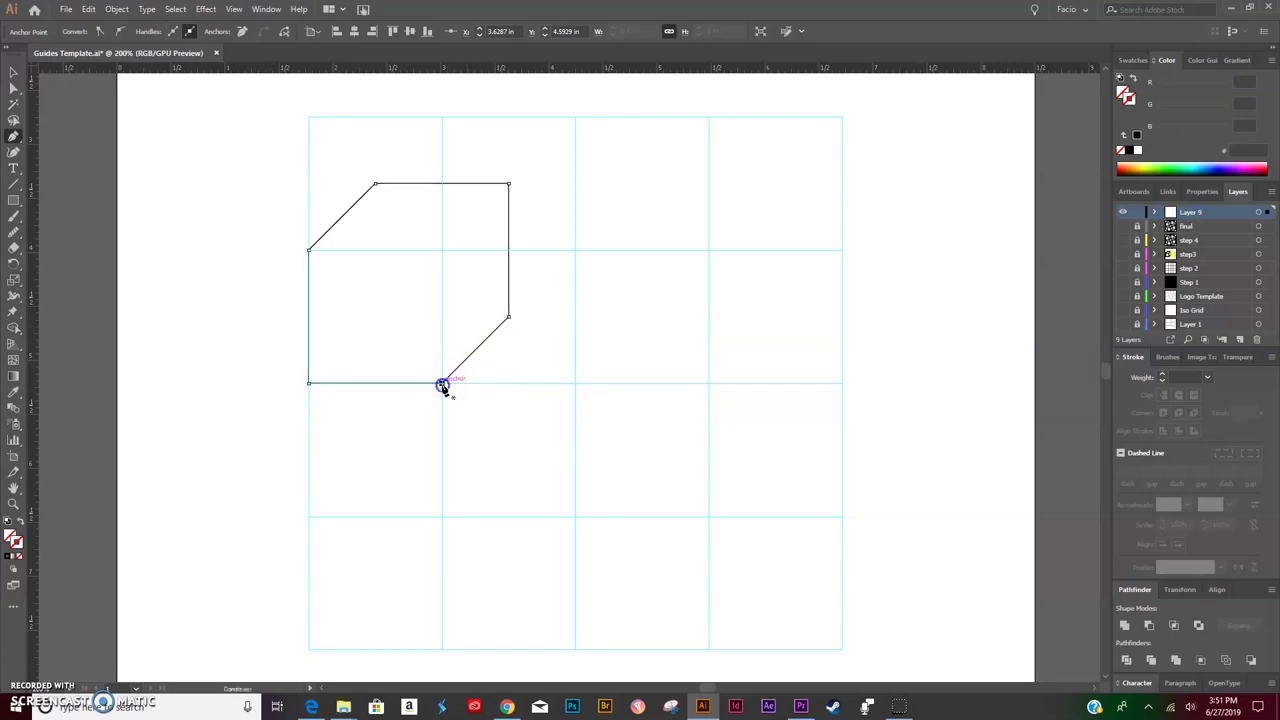
Give the cube outline a black 1 px stroke.
key("v")
left_click(560, 257)
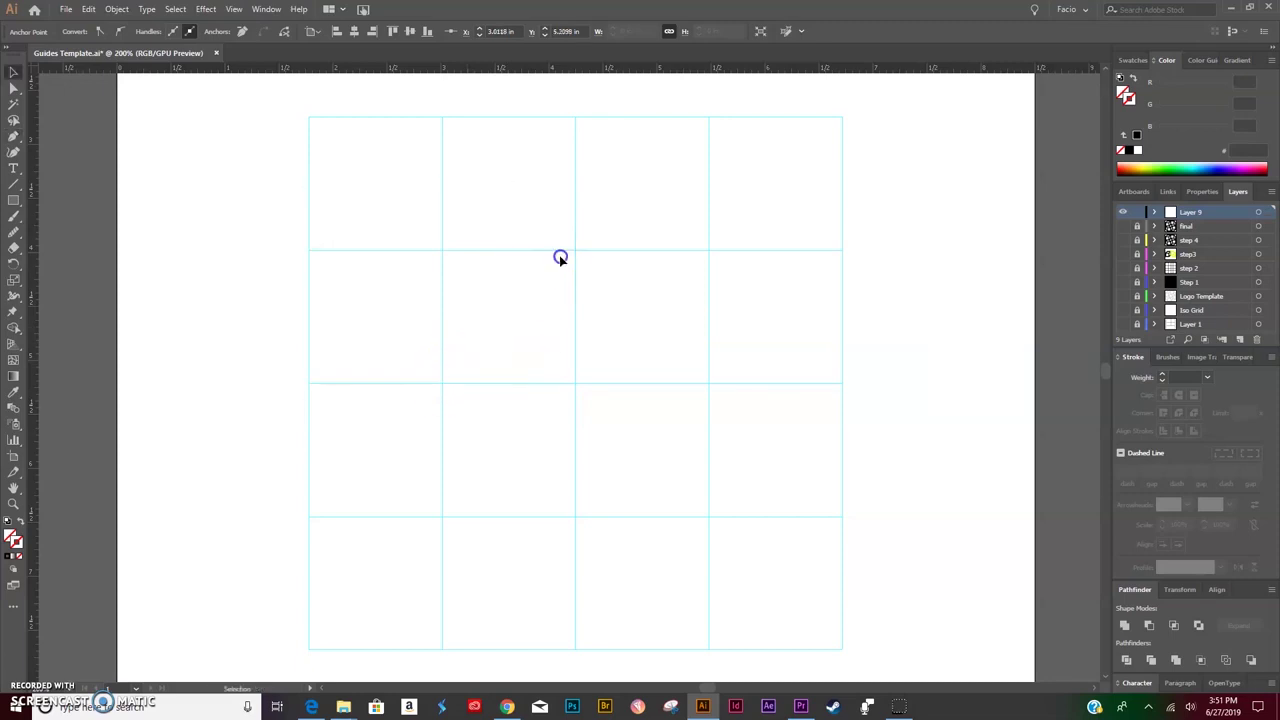
left_click_drag(546, 183, 478, 242)
left_click(157, 30)
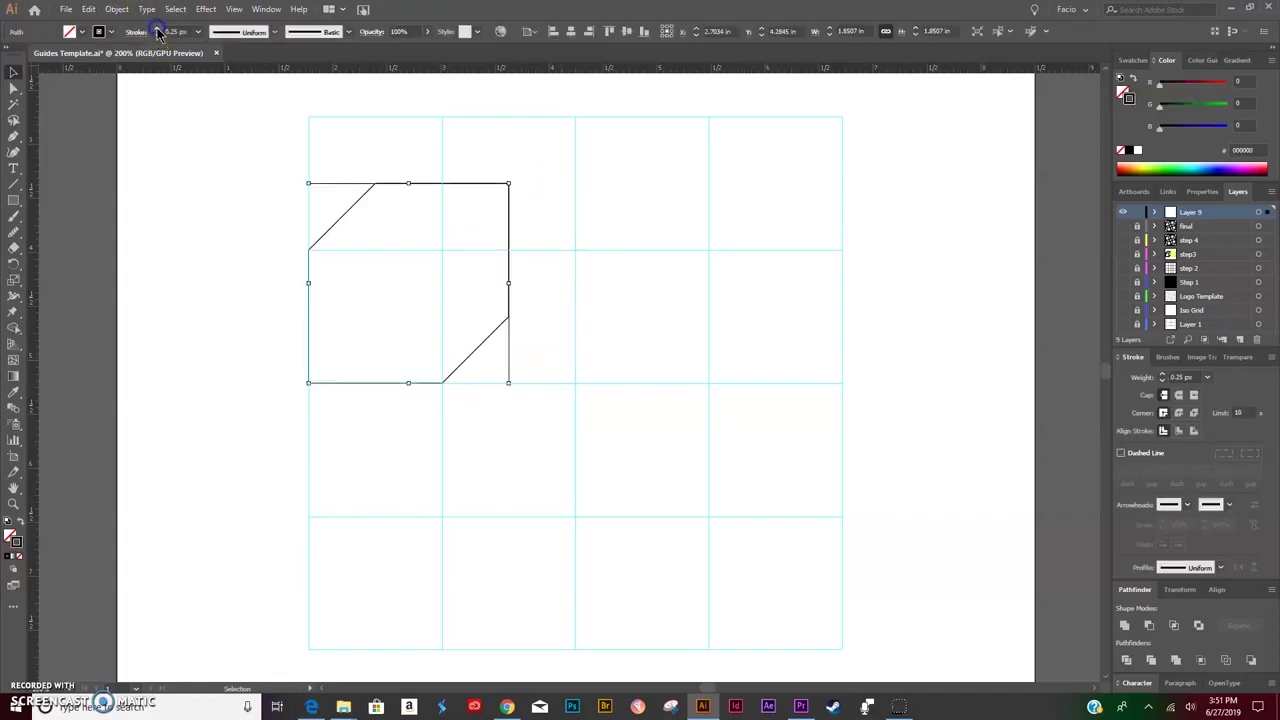
left_click(157, 30)
left_click(157, 30)
left_click(157, 30)
left_click(246, 194)
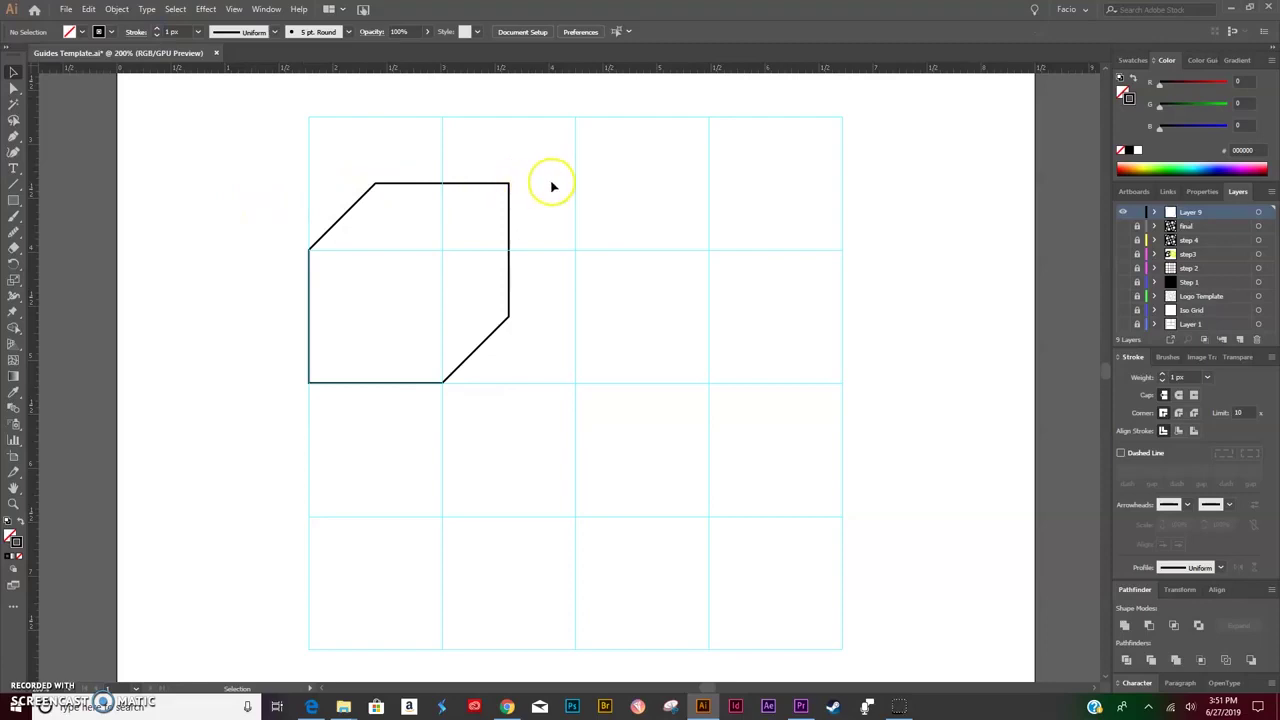
Draw the front square's right and top edges and the diagonal edge from the top-right corner.
key("z")
left_click_drag(522, 188, 538, 258)
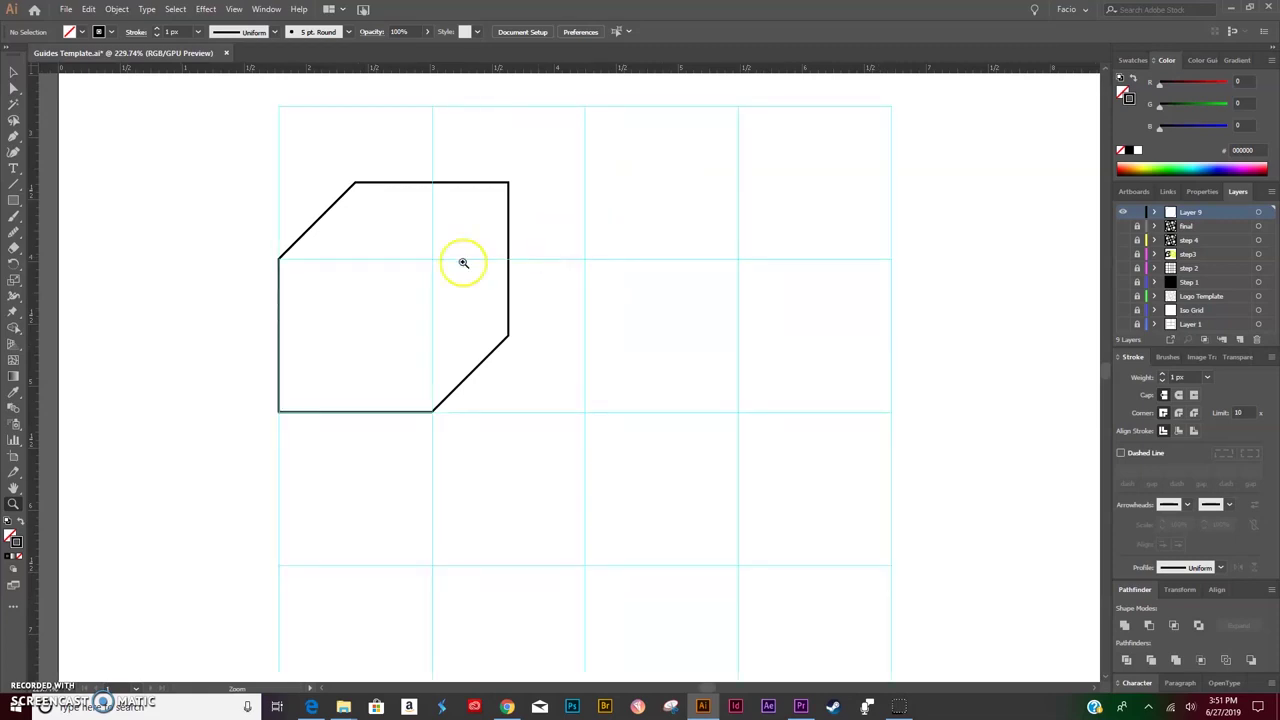
left_click(14, 184)
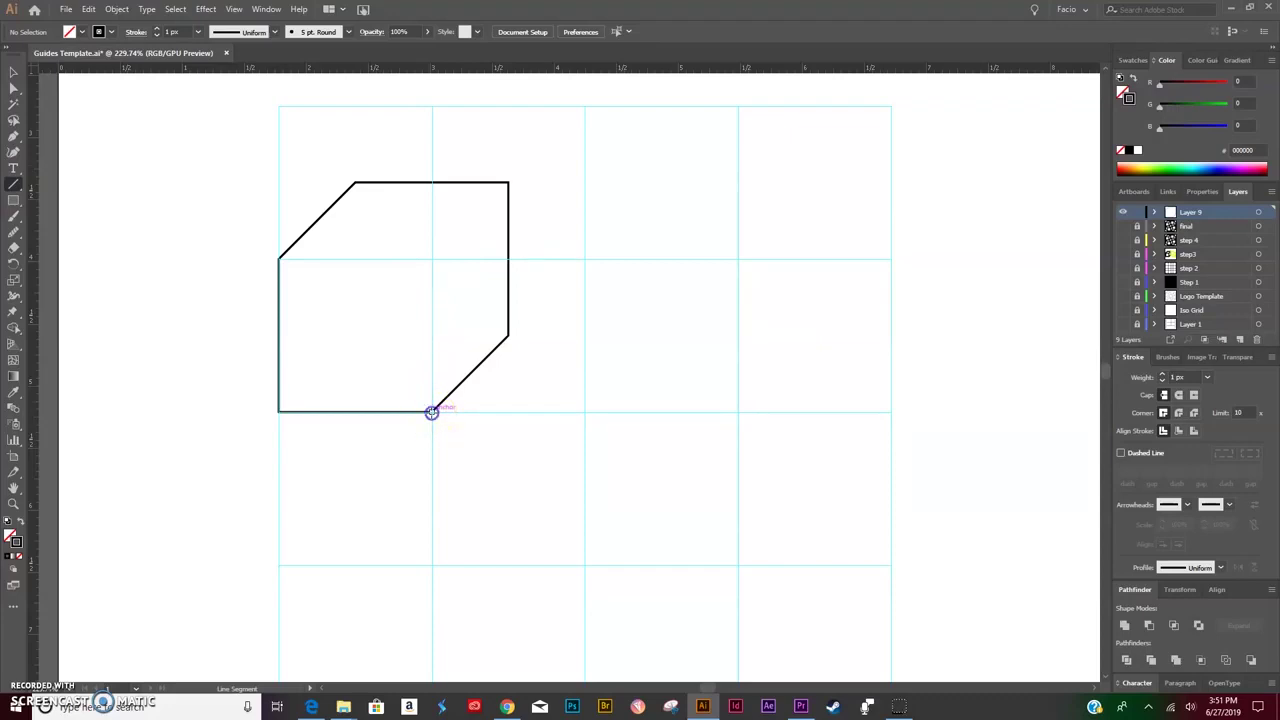
left_click_drag(431, 412, 431, 259)
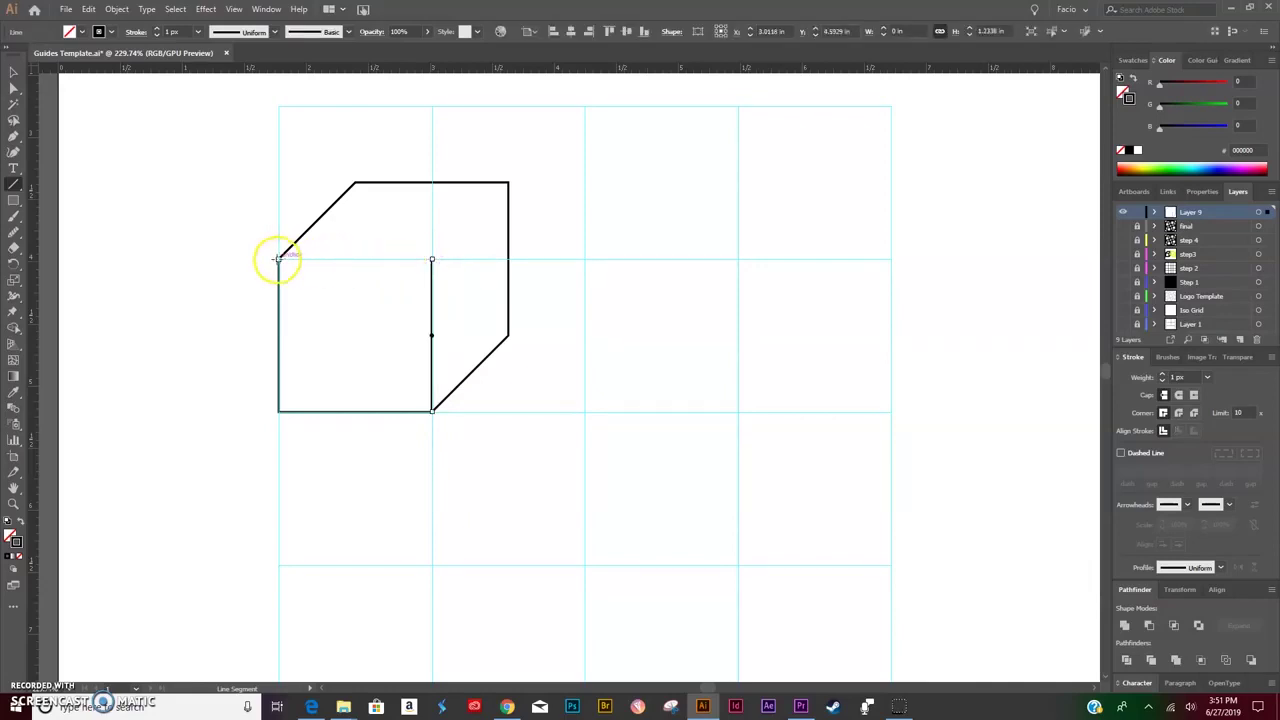
left_click_drag(277, 259, 431, 261)
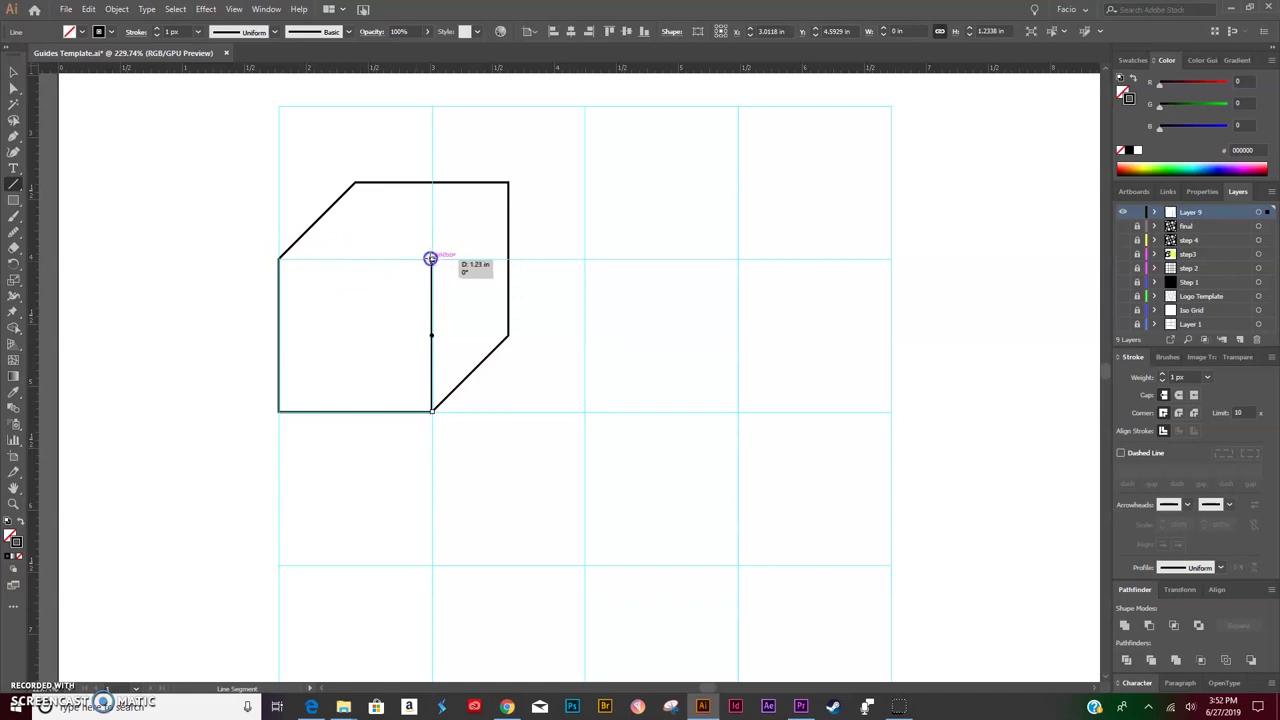
left_click_drag(431, 259, 431, 259)
left_click(508, 183)
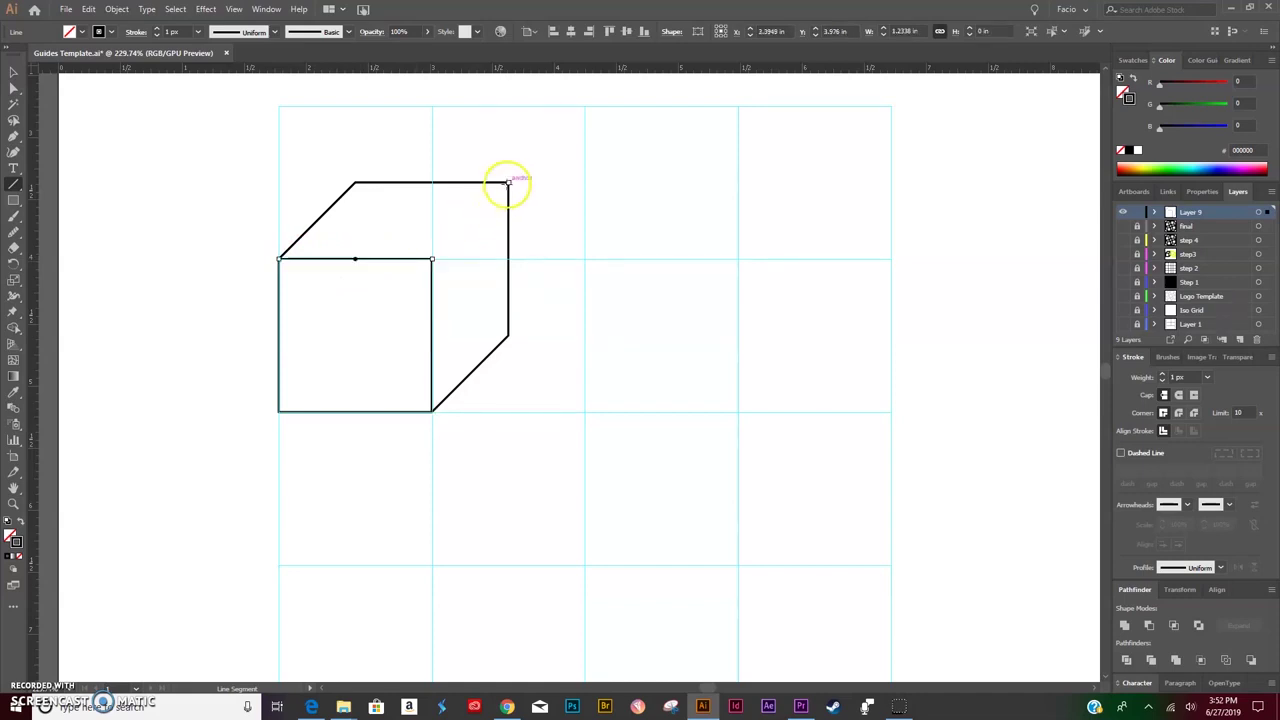
left_click_drag(508, 183, 431, 259)
Hide the guides, select all the cube's paths, and thicken their stroke weight.
key("v")
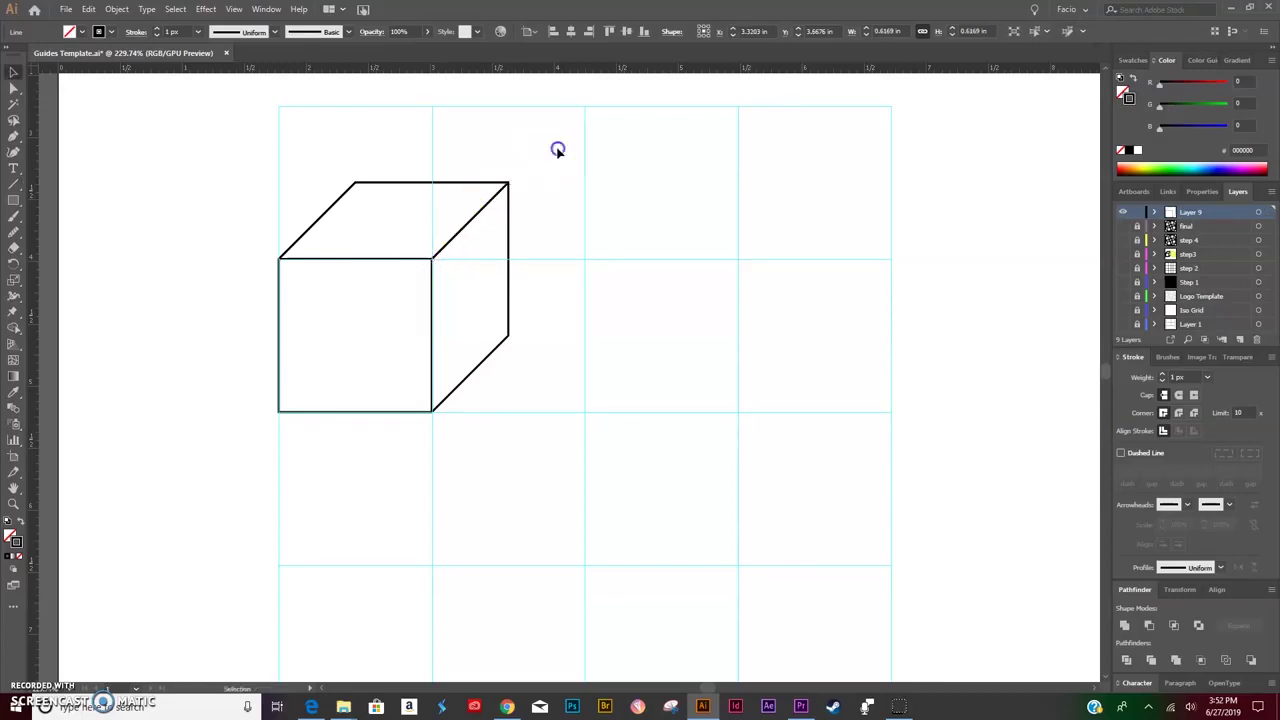
left_click_drag(557, 146, 294, 402)
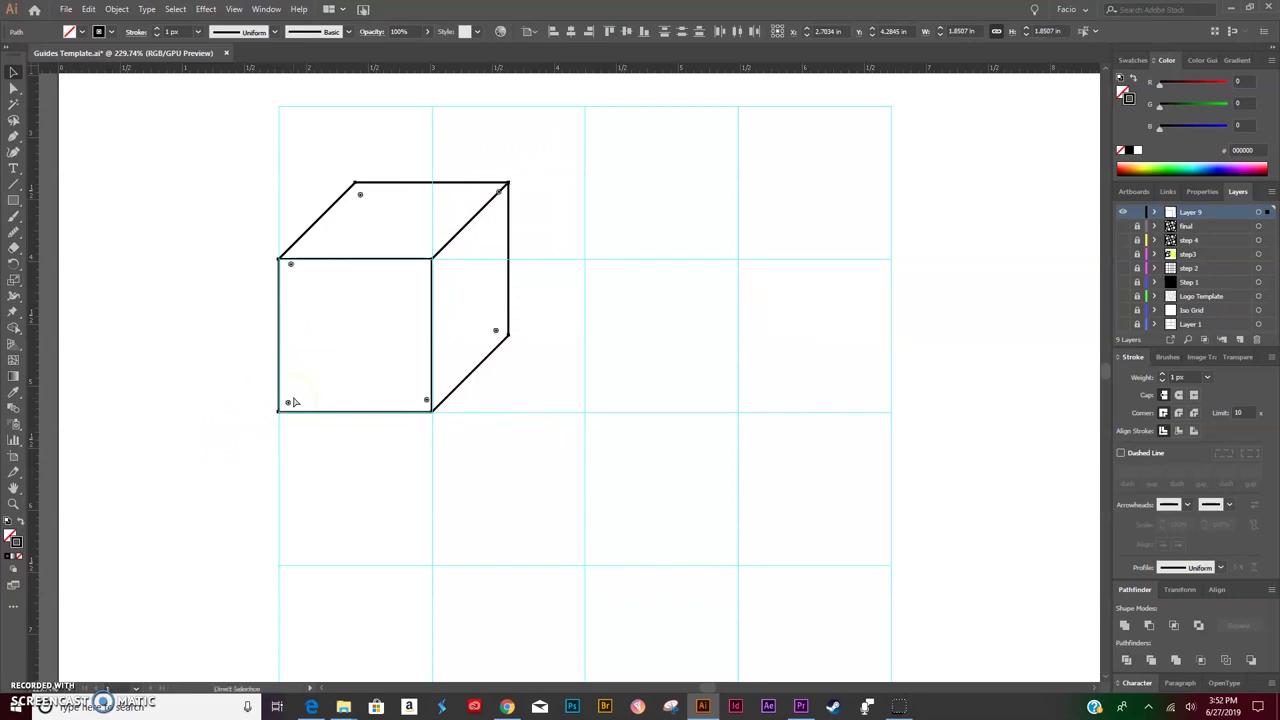
key("ctrl+semicolon")
key("v")
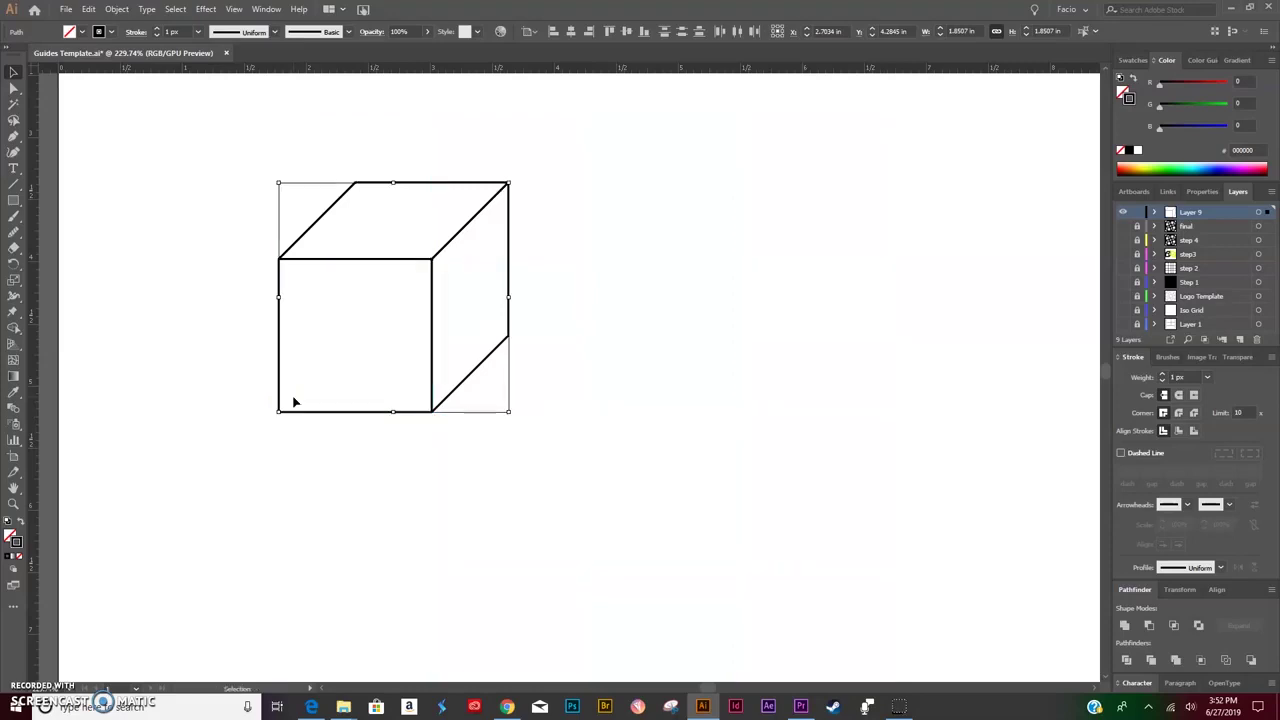
left_click(1163, 378)
left_click(1163, 378)
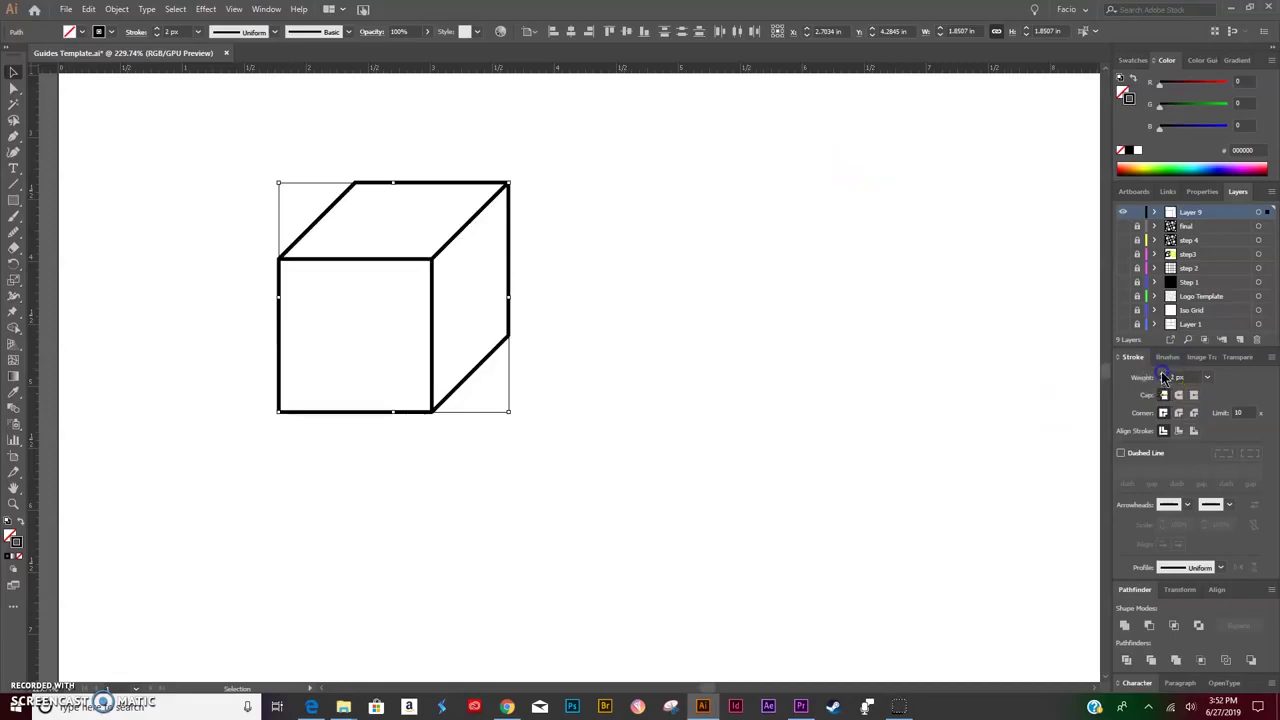
left_click(1163, 378)
left_click(1163, 378)
left_click(1163, 378)
left_click(1163, 378)
left_click(1163, 378)
left_click(1163, 378)
left_click(1163, 378)
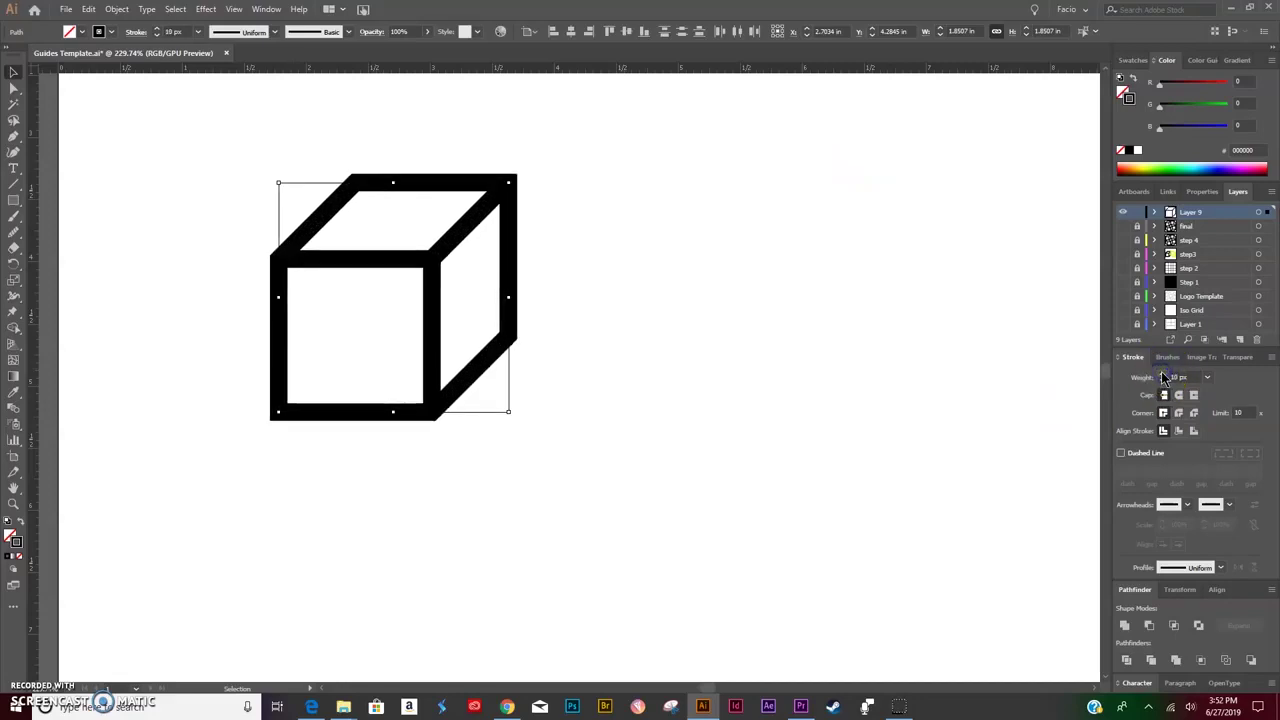
left_click_drag(615, 142, 305, 515)
left_click(597, 164)
left_click_drag(600, 130, 163, 497)
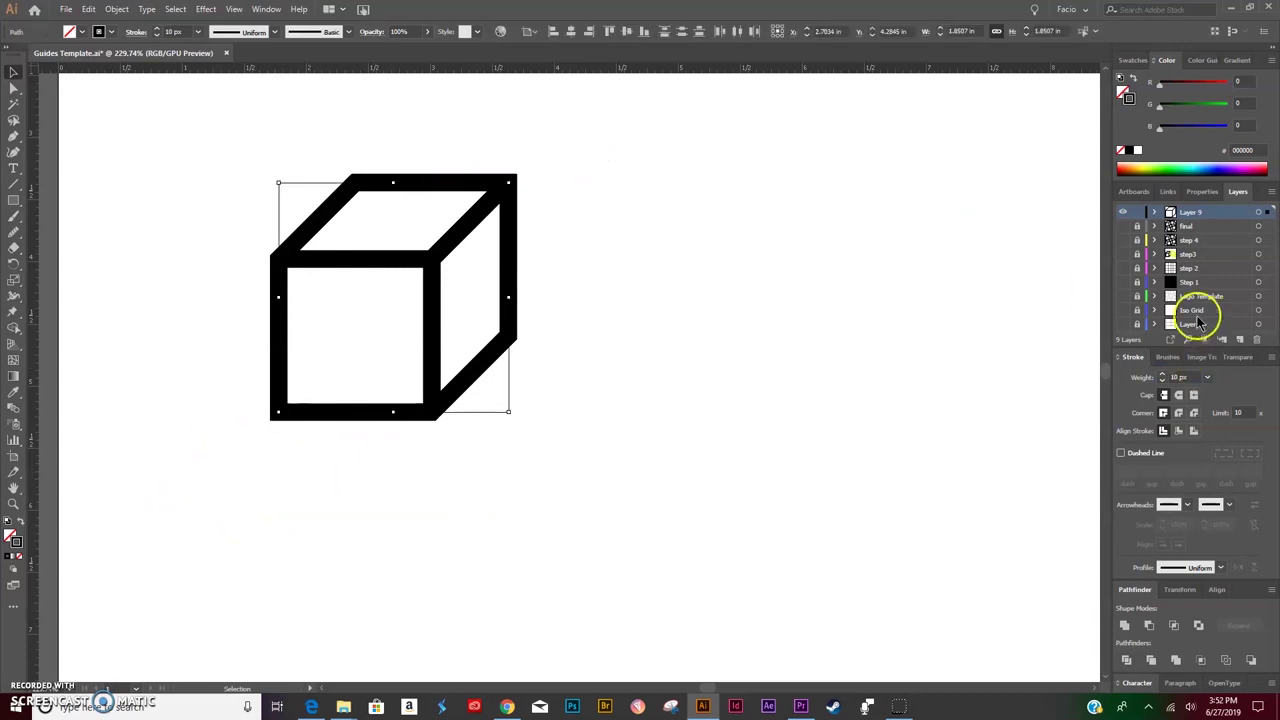
Compare with the logo template, settle the cube's stroke at 10 px, then hide the template.
left_click(1122, 297)
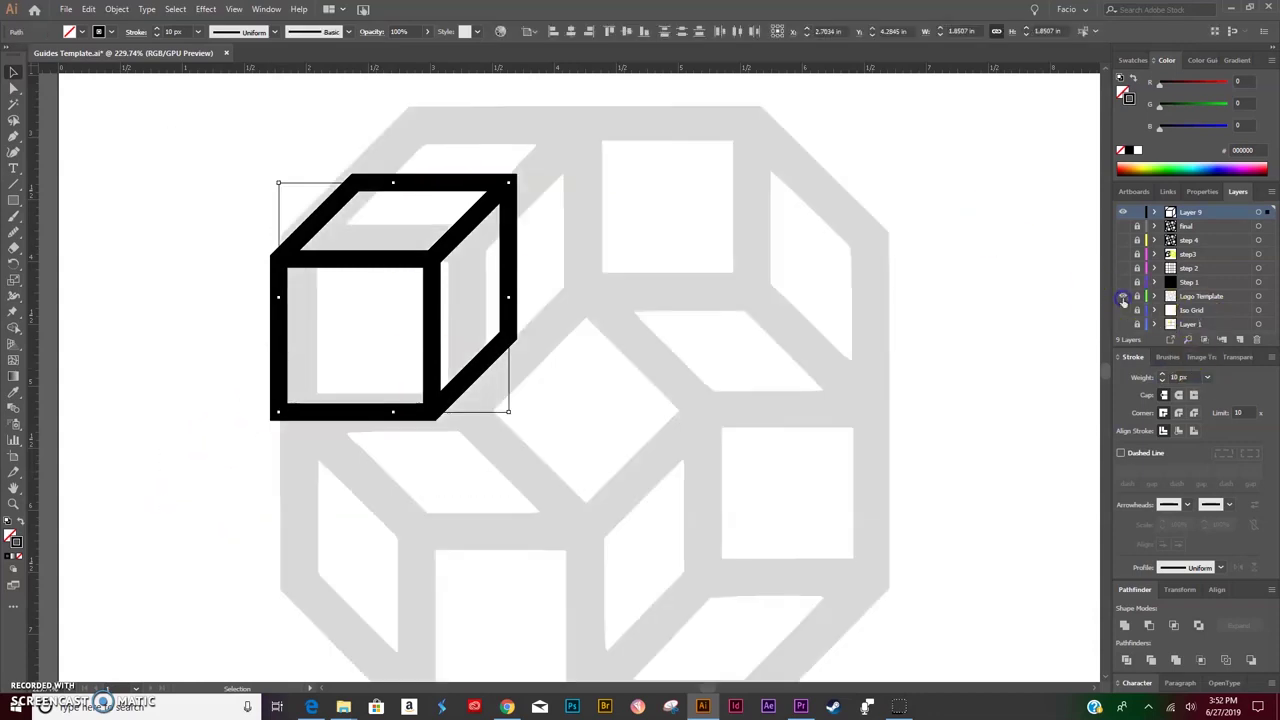
left_click(1163, 377)
left_click(1163, 377)
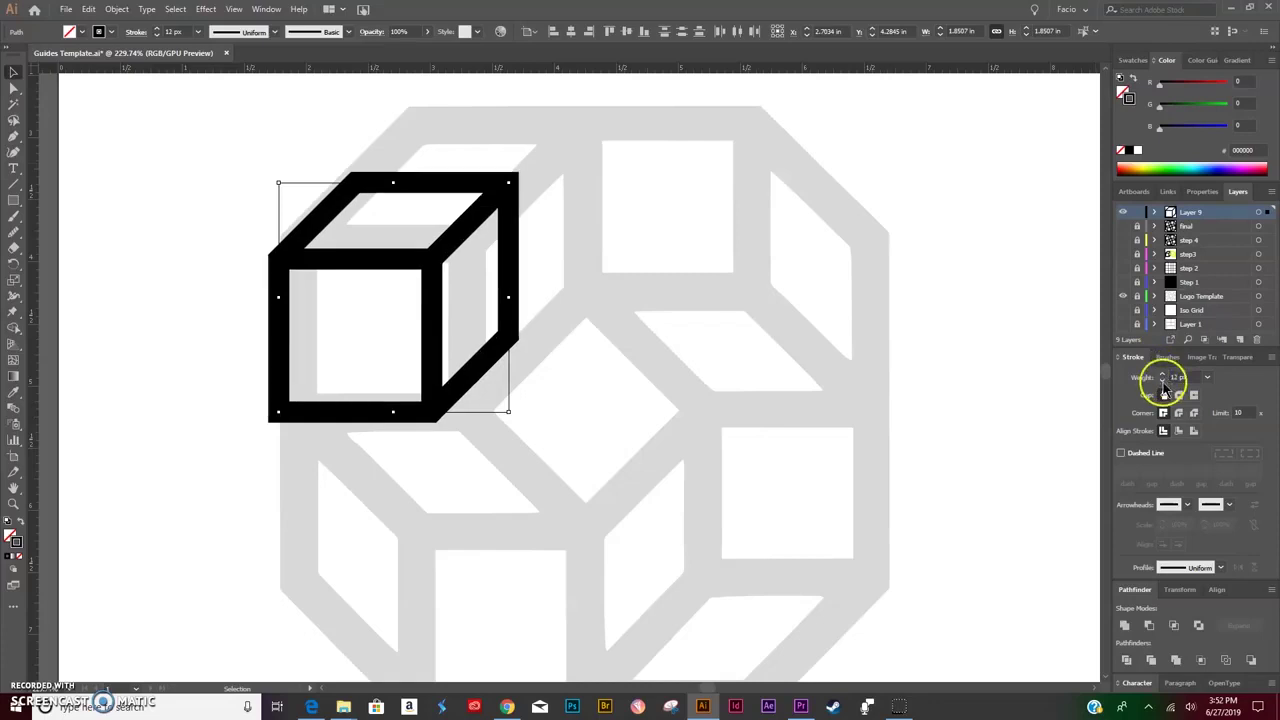
left_click(1163, 382)
left_click(1163, 382)
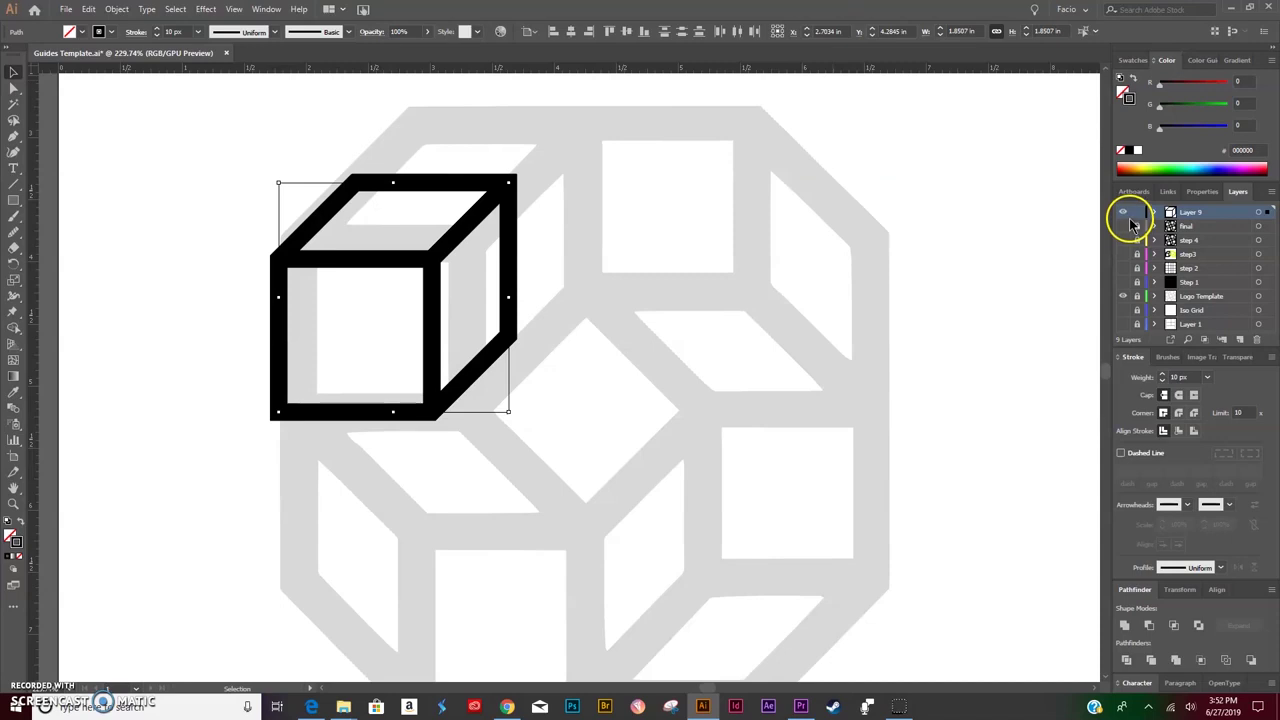
left_click(1122, 296)
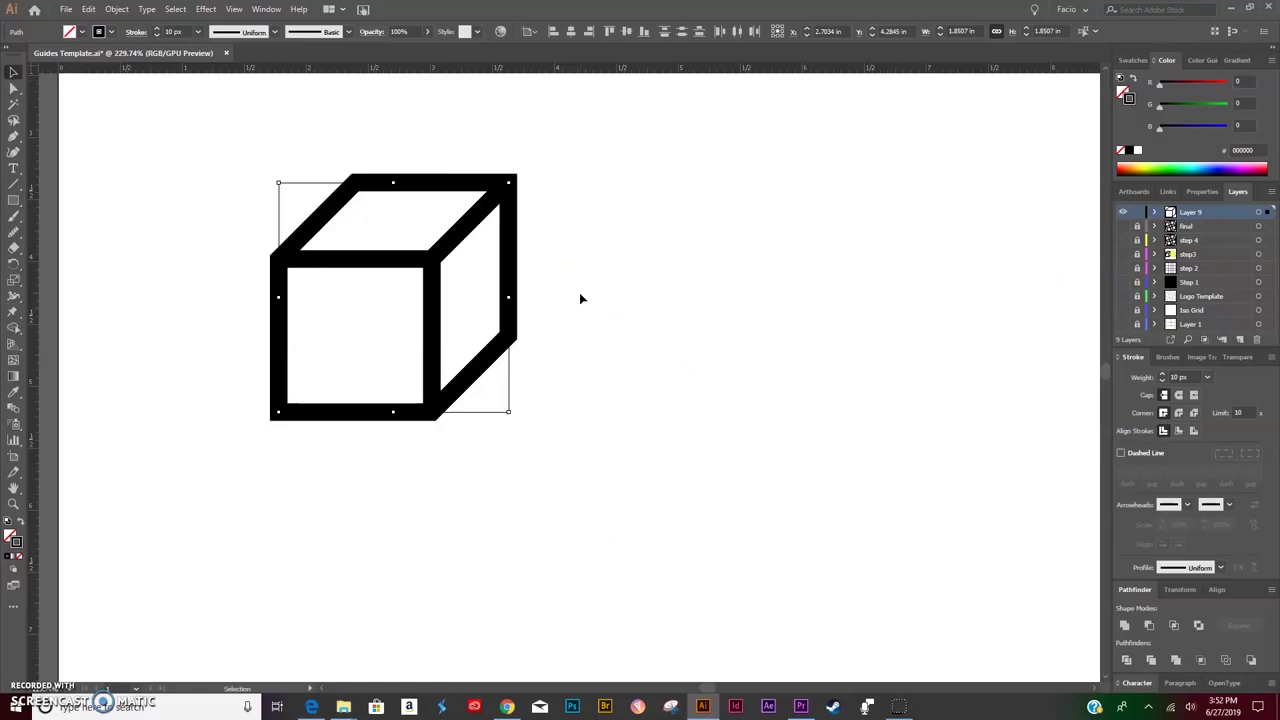
Show the guide grid, select the cube, and align its stroke to the outside.
key("a")
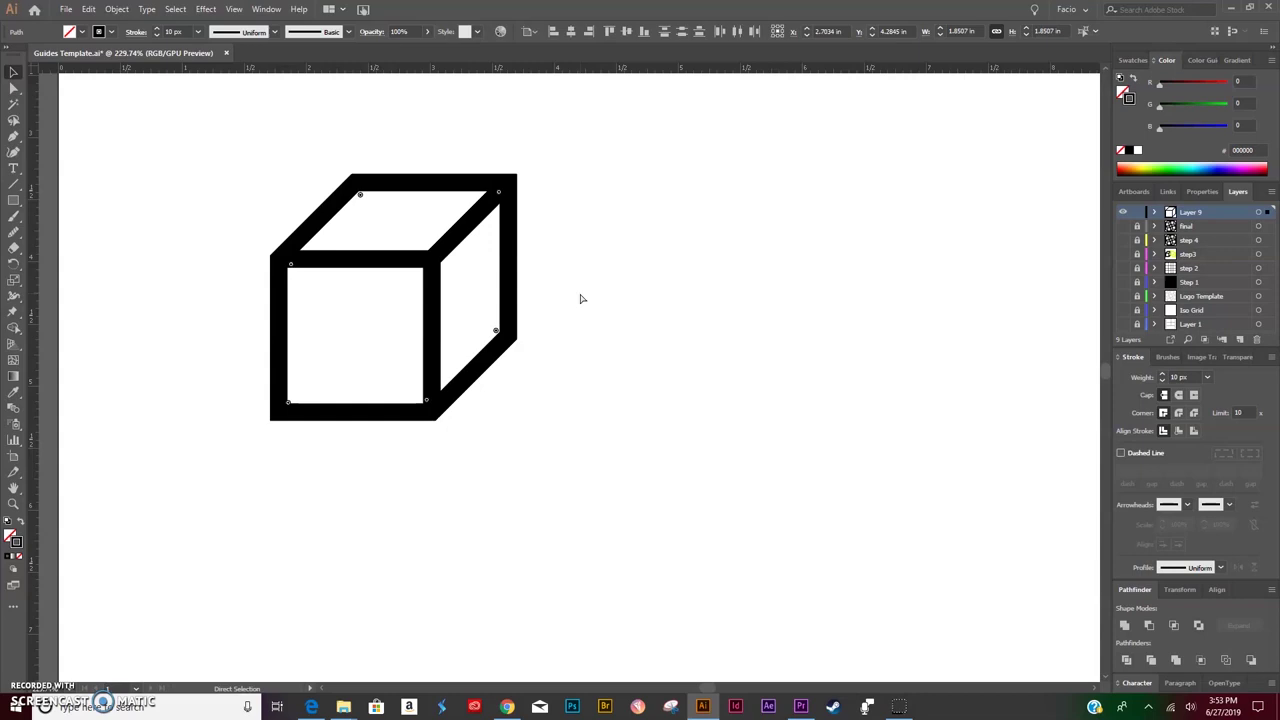
key("ctrl+semicolon")
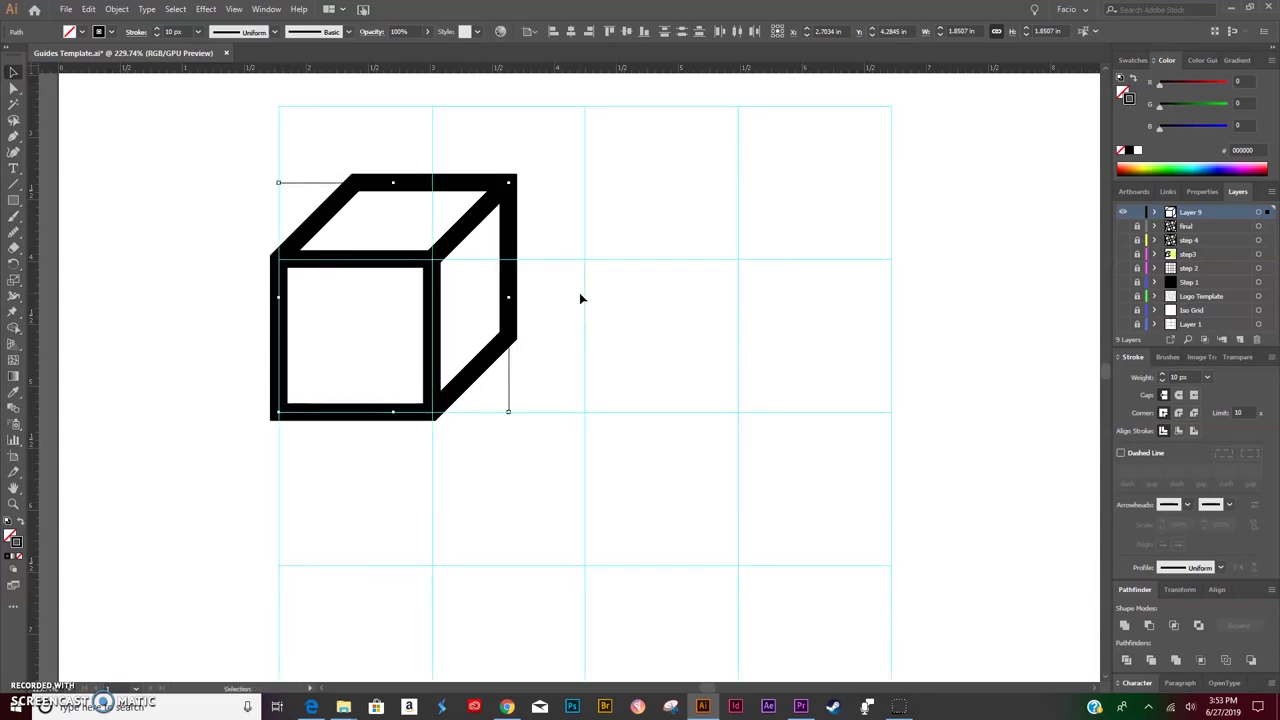
left_click(633, 172)
left_click_drag(549, 151, 178, 492)
left_click(121, 10)
mouse_move(178, 318)
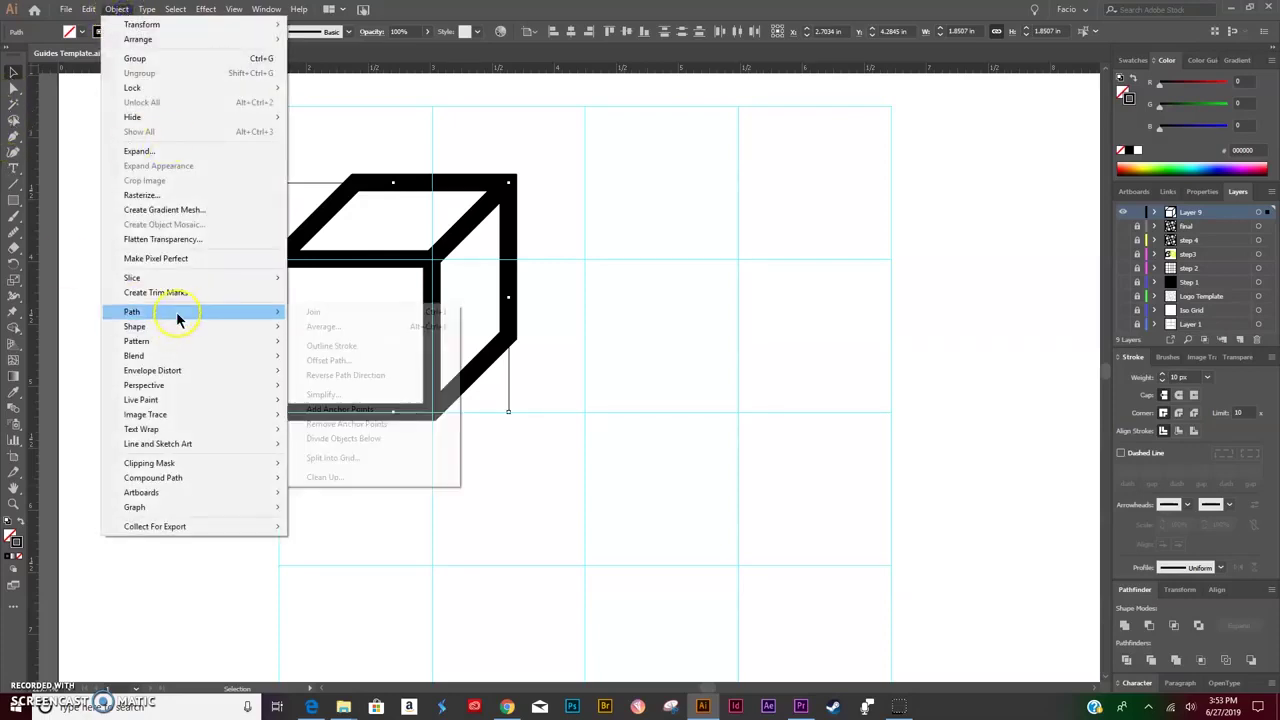
left_click(557, 246)
left_click_drag(537, 160, 249, 466)
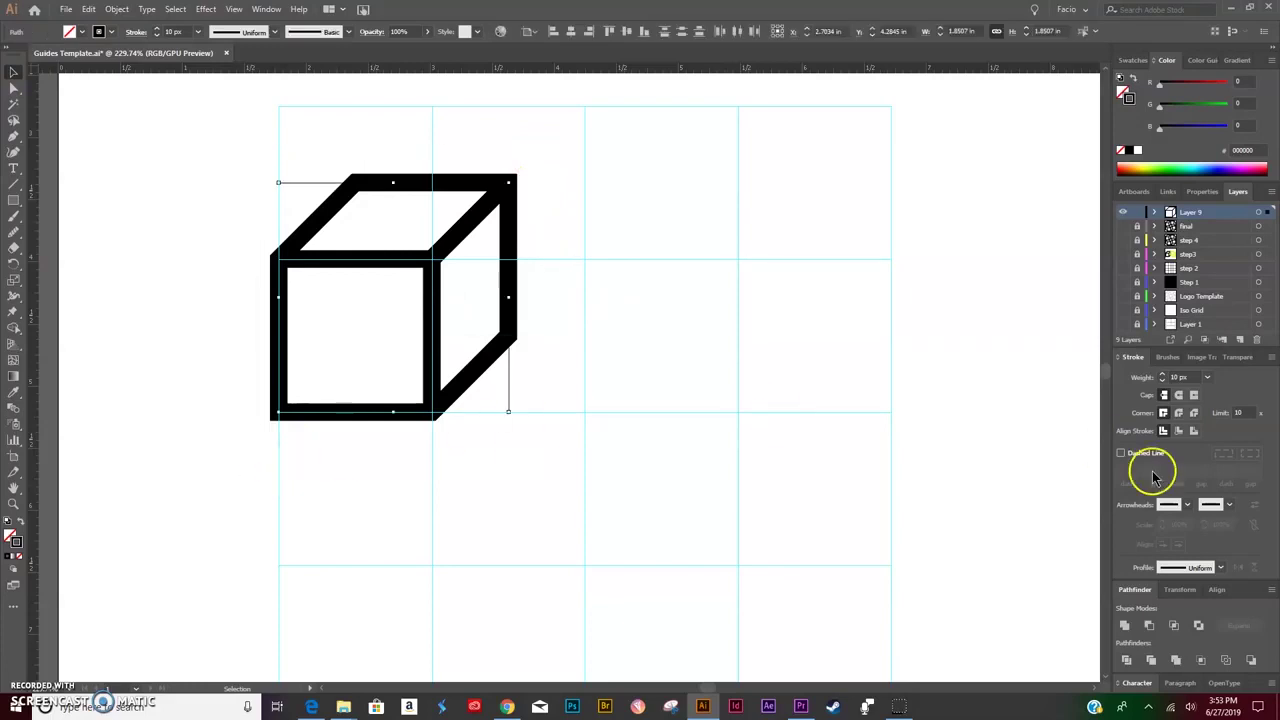
left_click(1193, 431)
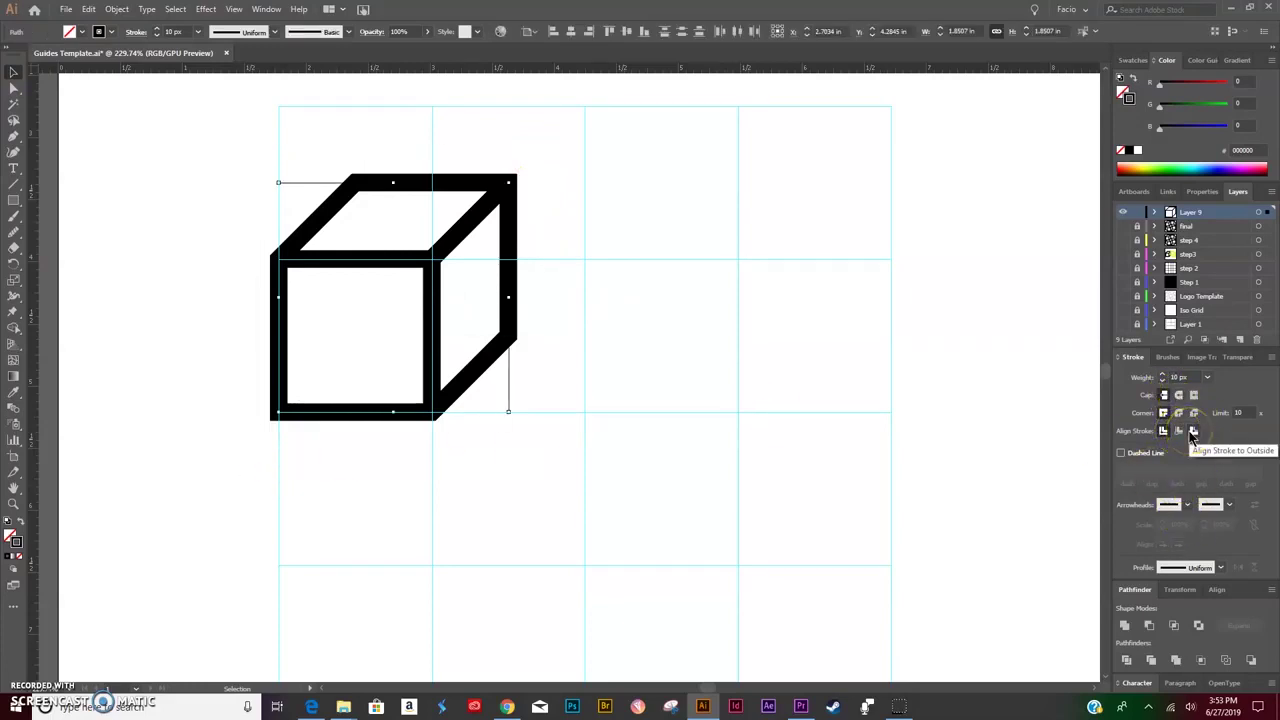
left_click(1193, 431)
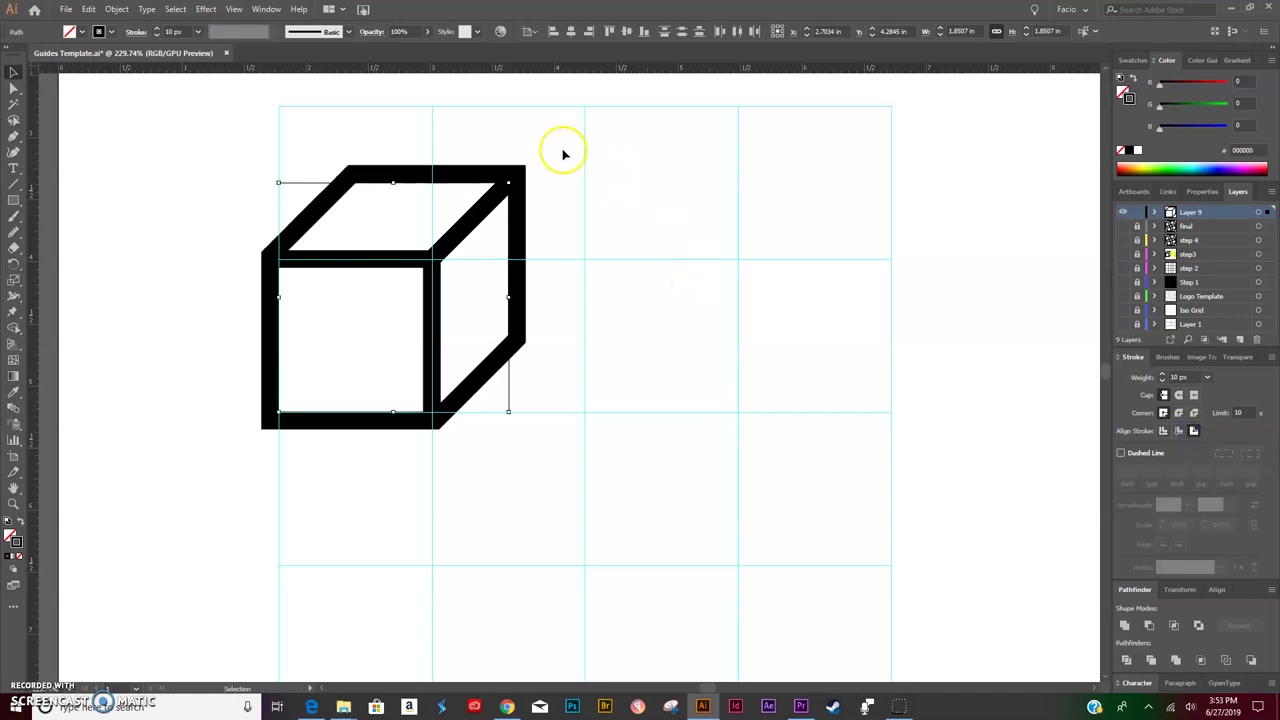
Expand the cube's appearance, then expand it into solid black filled shapes.
left_click_drag(544, 134, 214, 457)
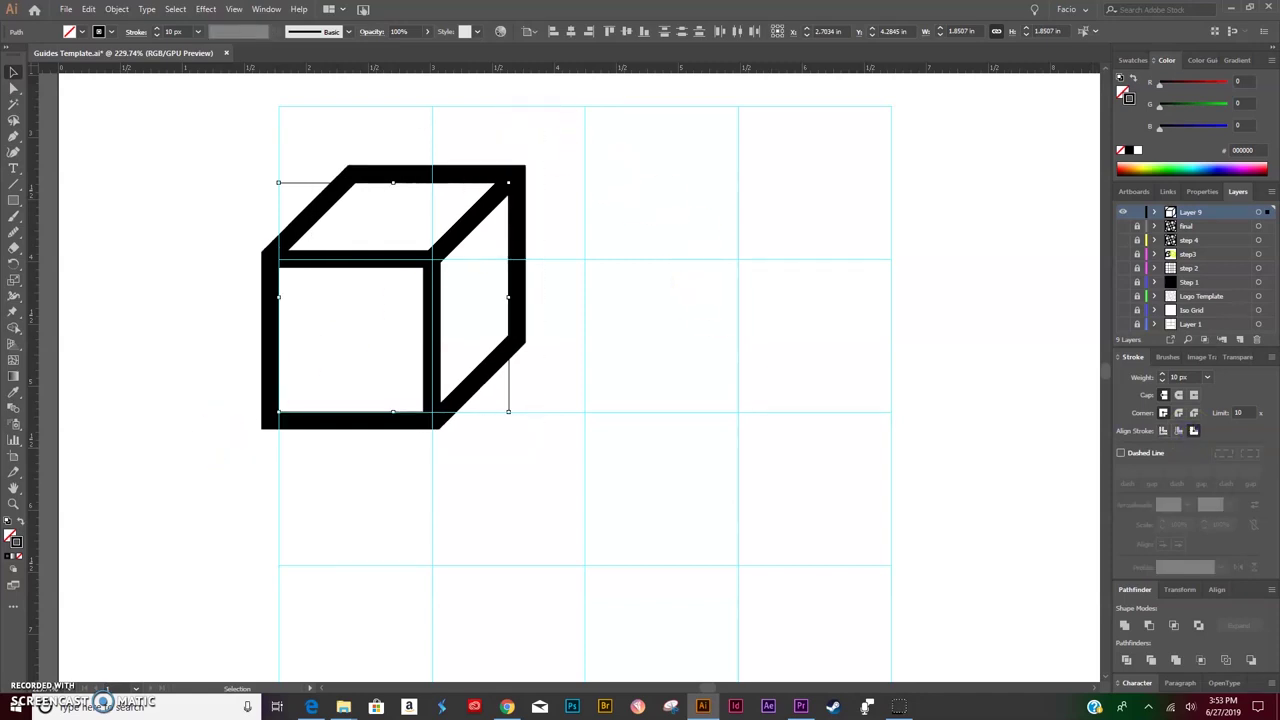
left_click(124, 10)
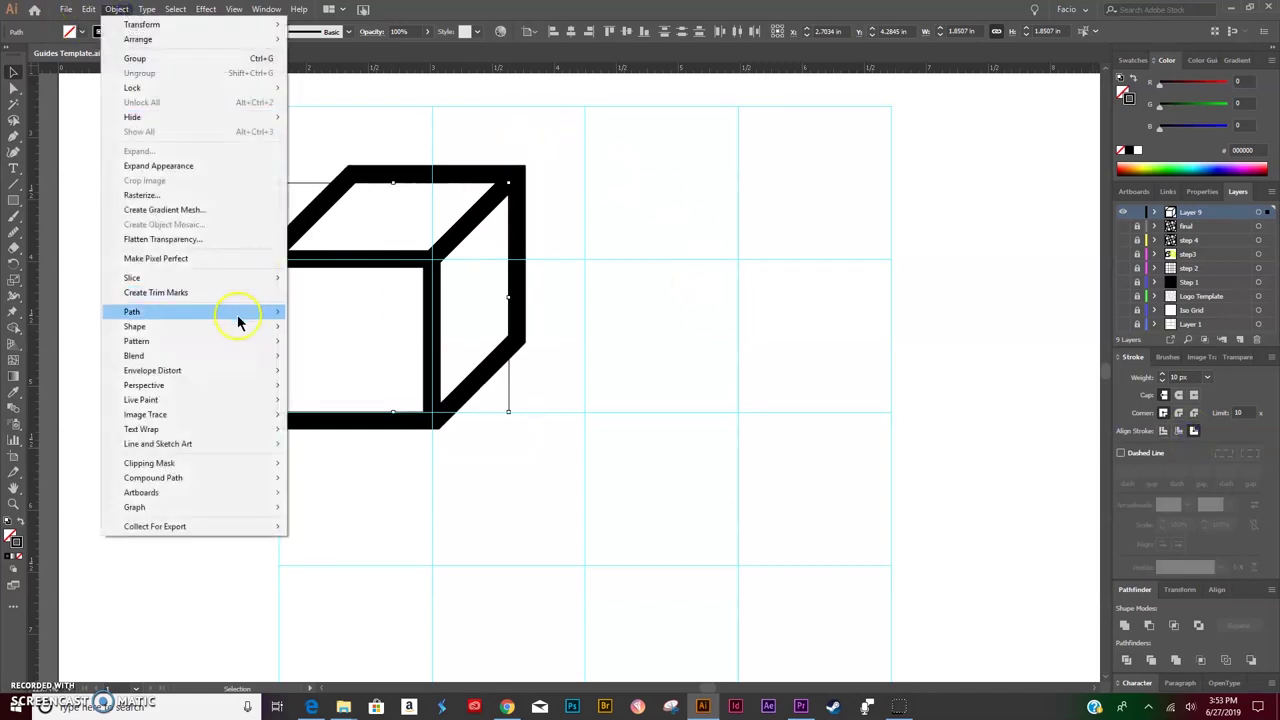
left_click(179, 167)
left_click(112, 12)
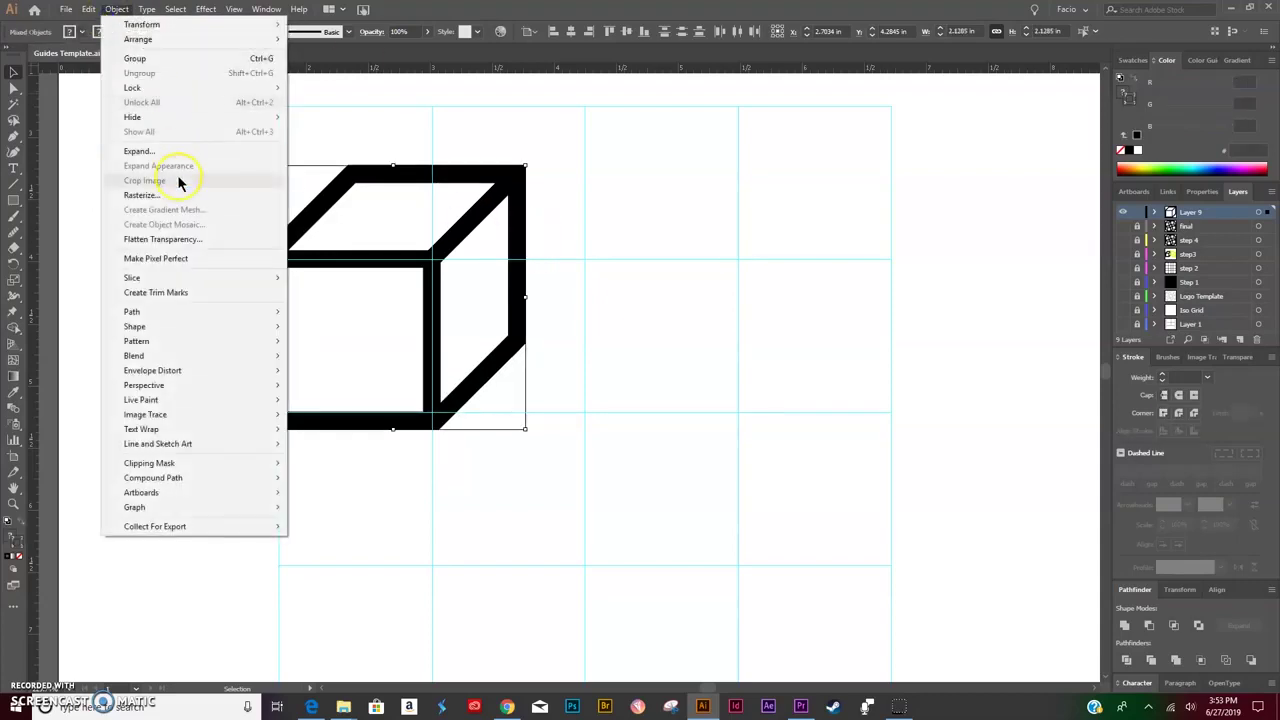
left_click(171, 152)
left_click(620, 436)
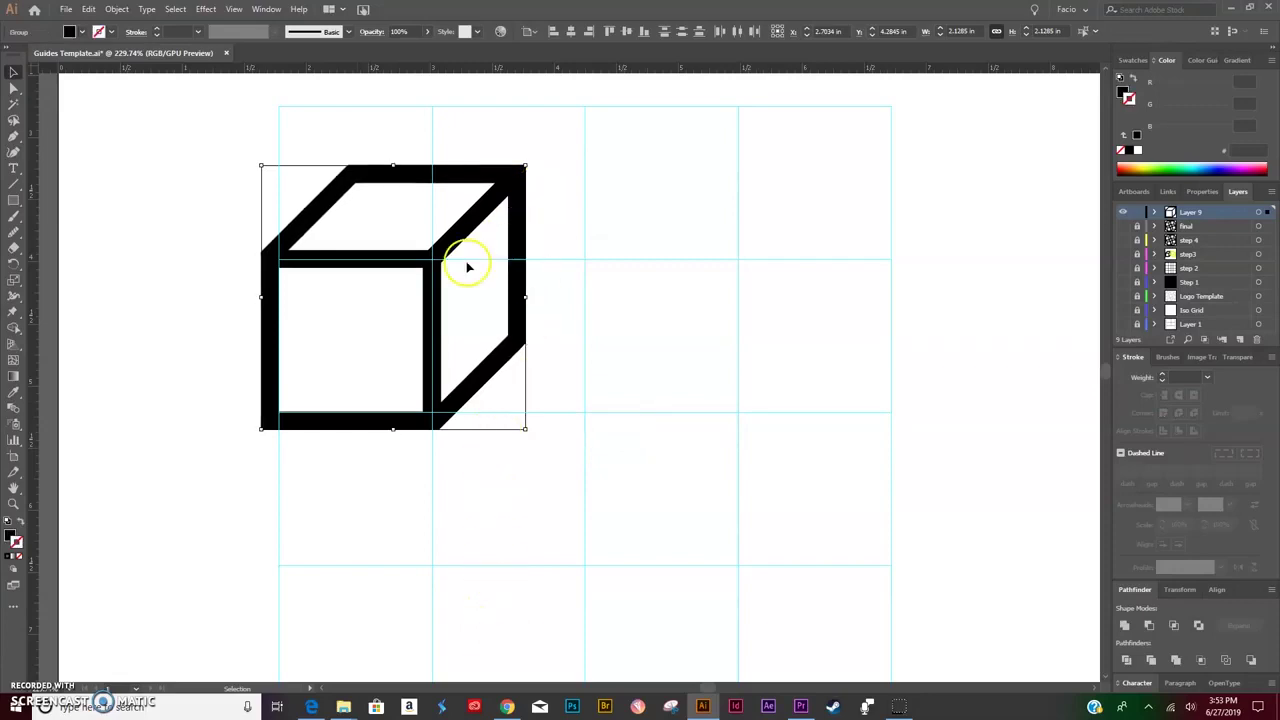
Move the expanded cube left into position on the guide grid.
left_click_drag(269, 349, 326, 325)
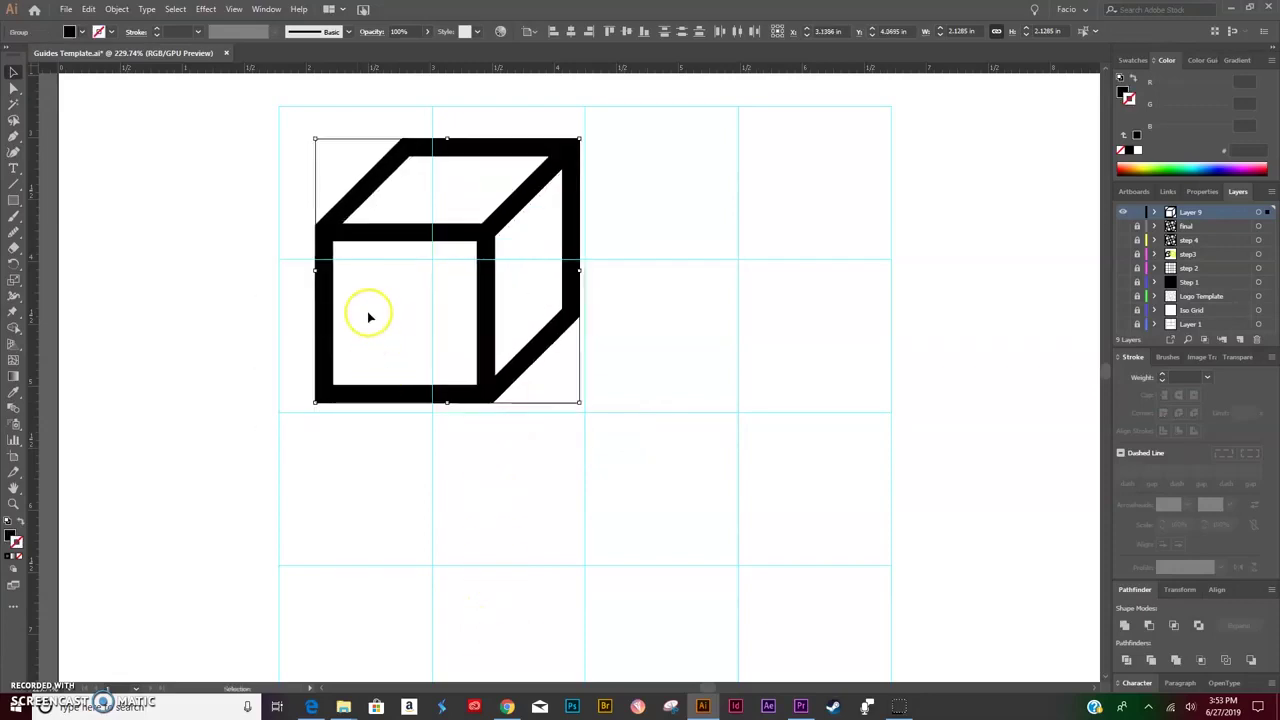
left_click_drag(386, 234, 304, 291)
mouse_move(304, 291)
left_mouse_down()
mouse_move(263, 294)
mouse_move(291, 300)
left_mouse_up()
left_click_drag(291, 306, 253, 313)
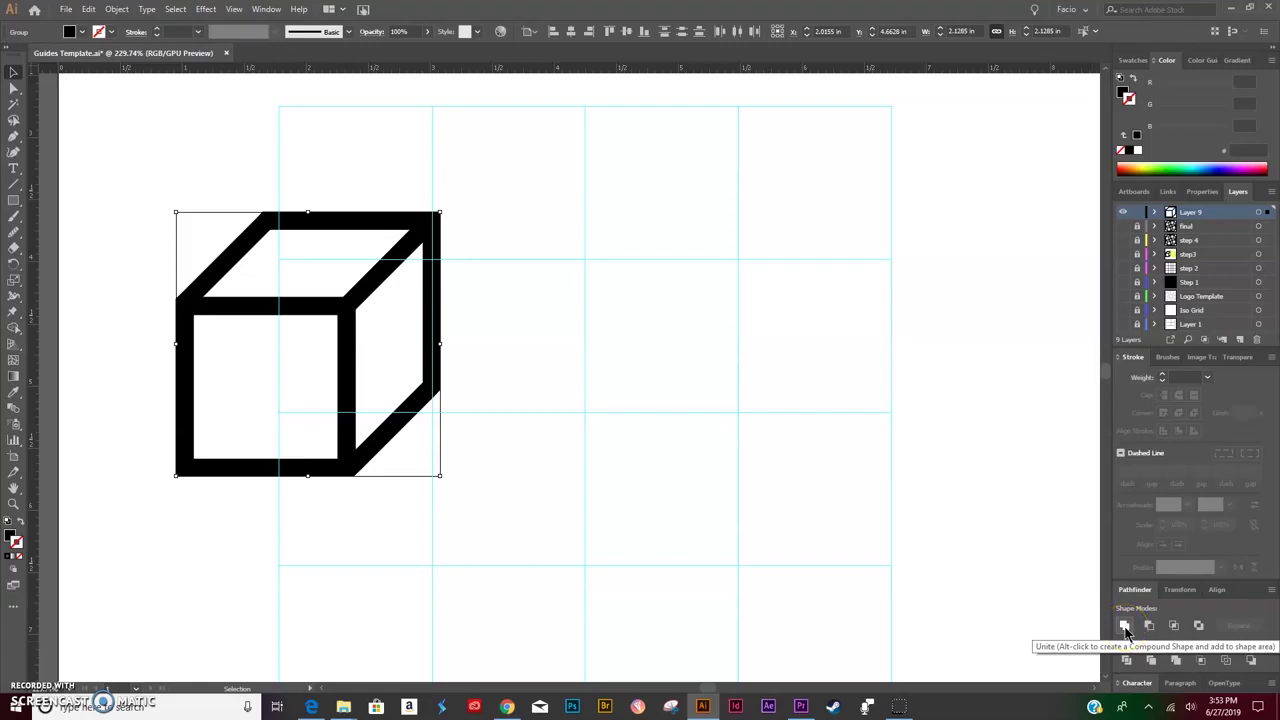
Unite the cube's expanded parts into one compound shape with Pathfinder and reposition it.
left_click(1125, 630)
left_click(449, 266)
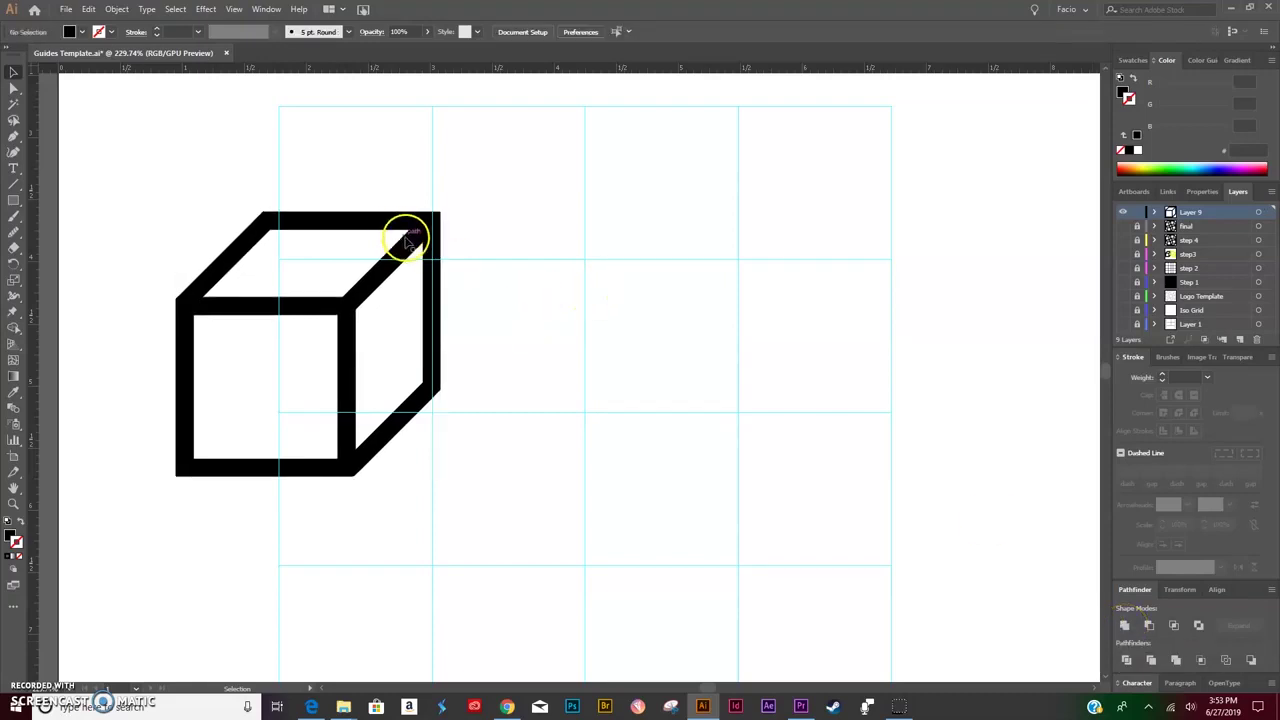
left_click_drag(407, 240, 535, 248)
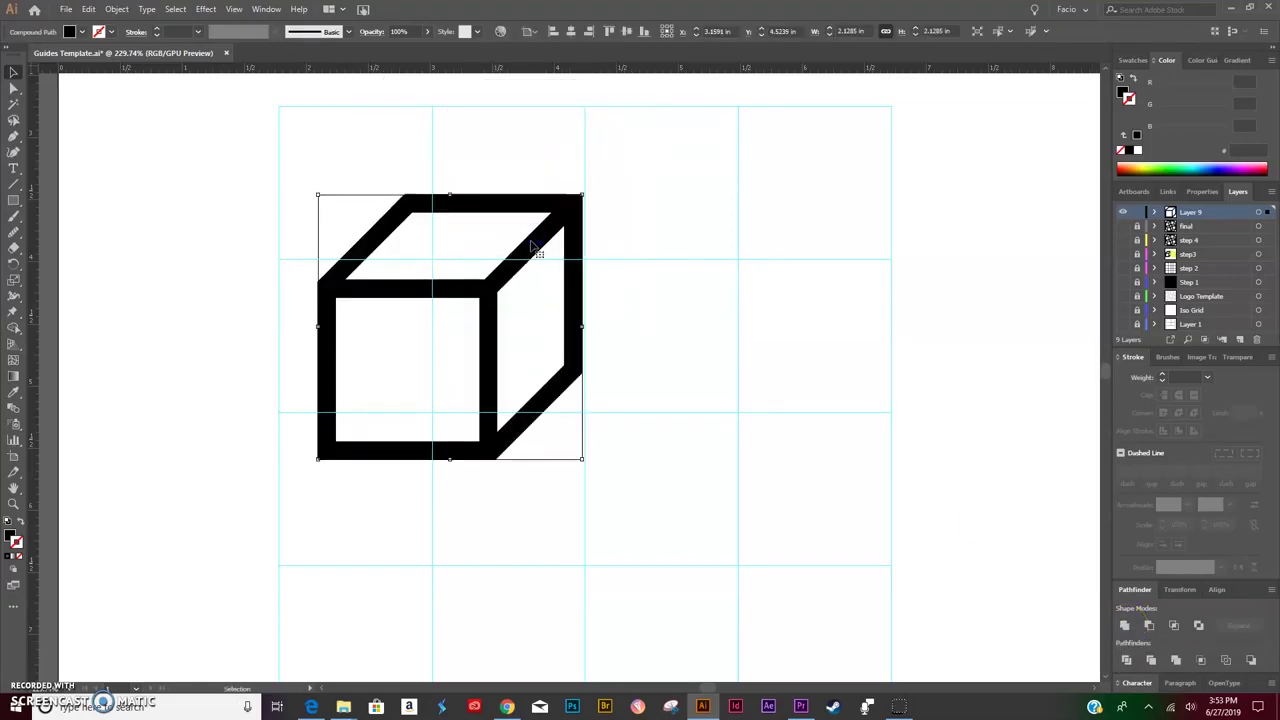
key("a")
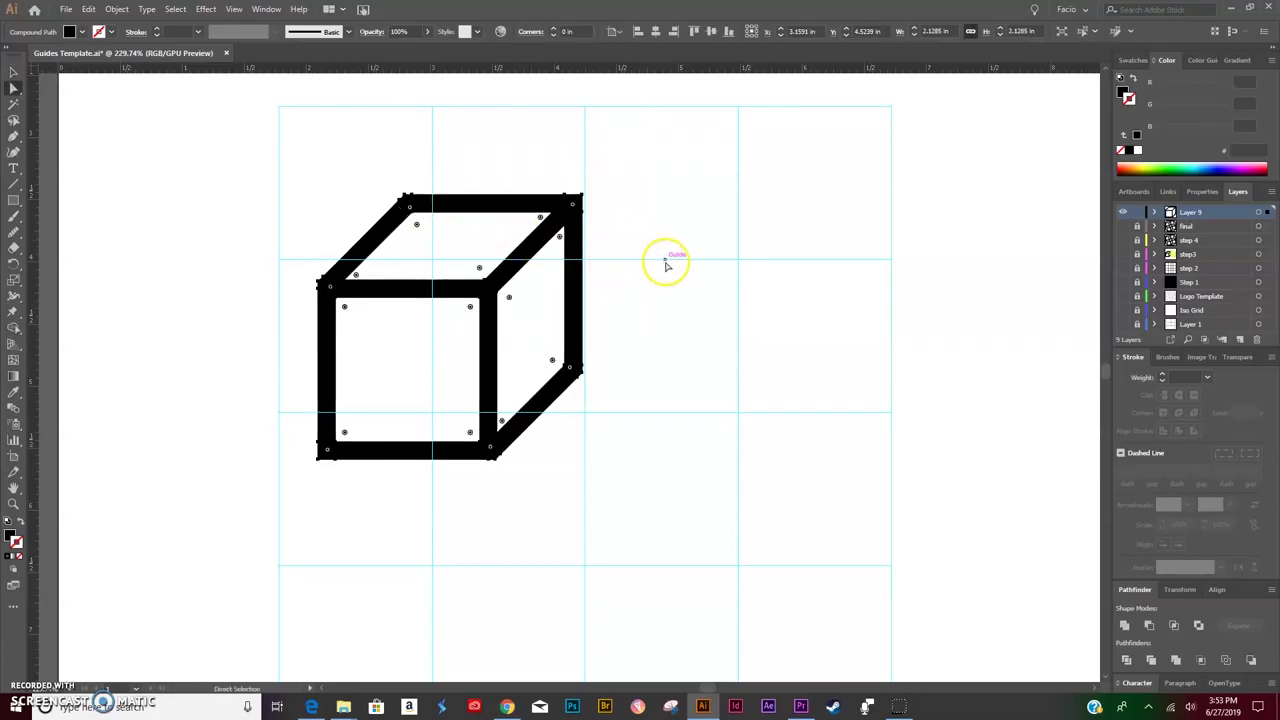
key("v")
Fill the united cube solid dark blue with no stroke.
left_click(1145, 168)
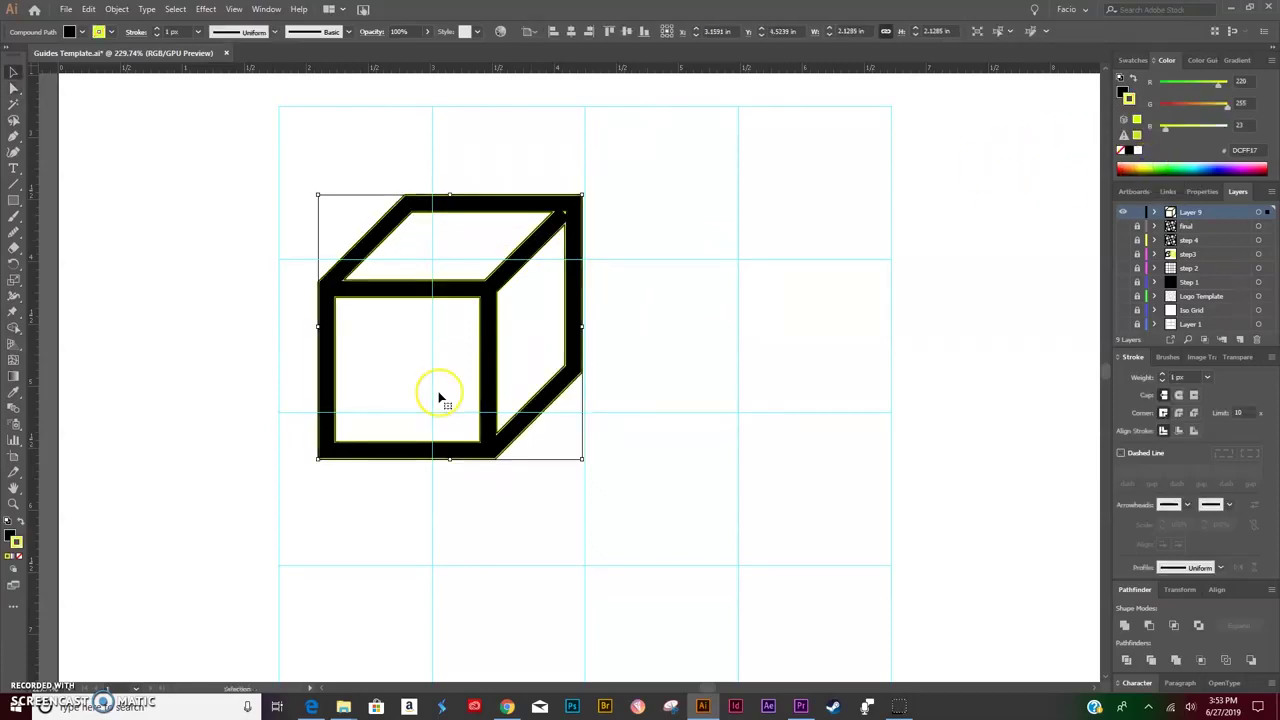
left_click(20, 521)
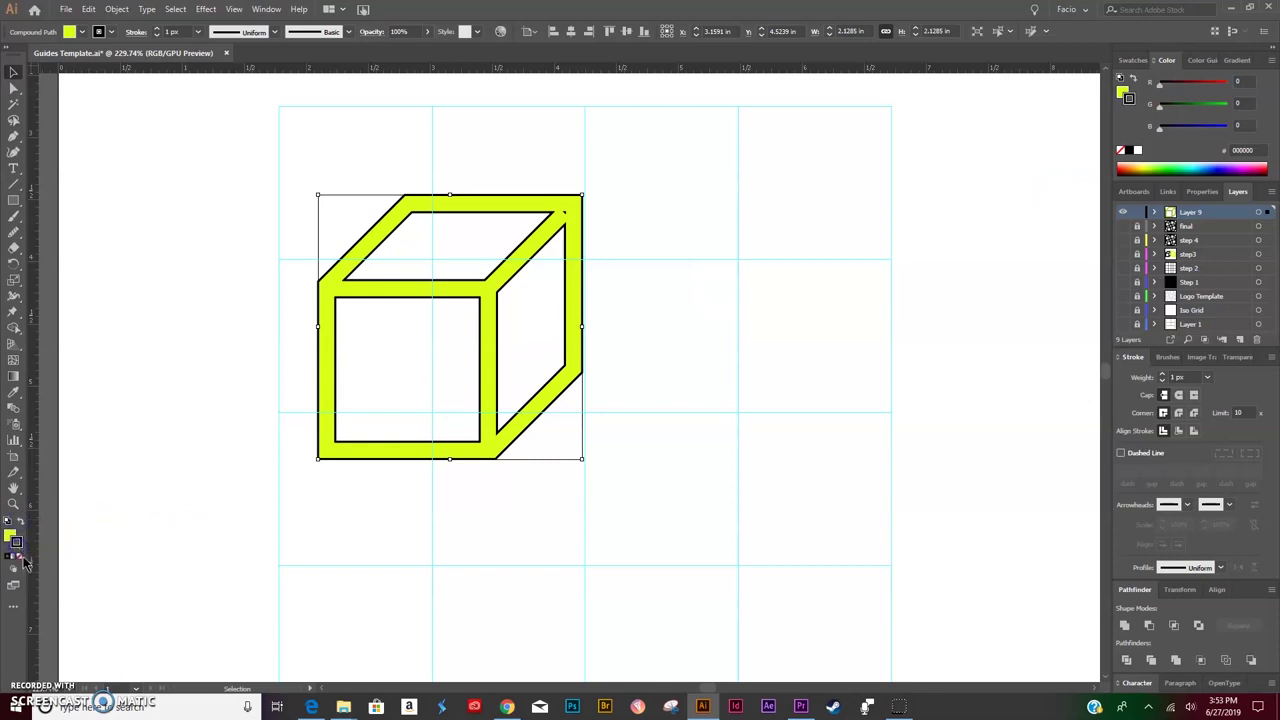
left_click(23, 560)
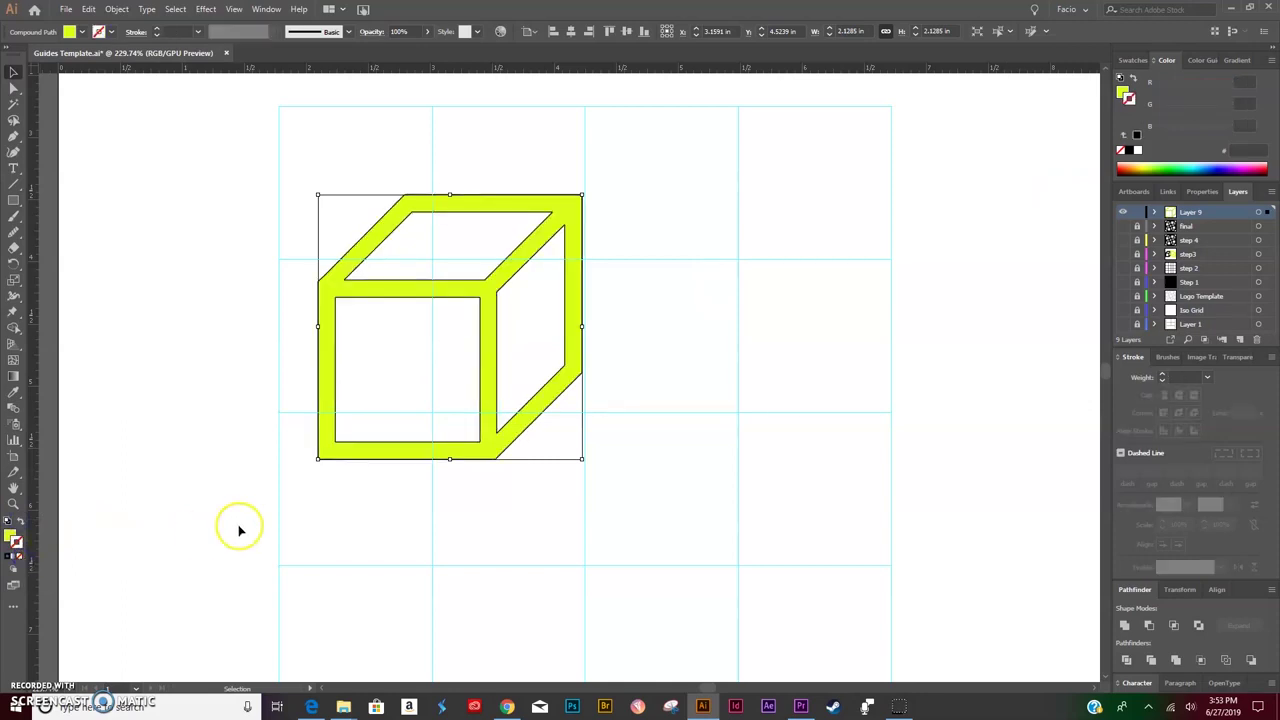
left_click(651, 365)
left_click(446, 281)
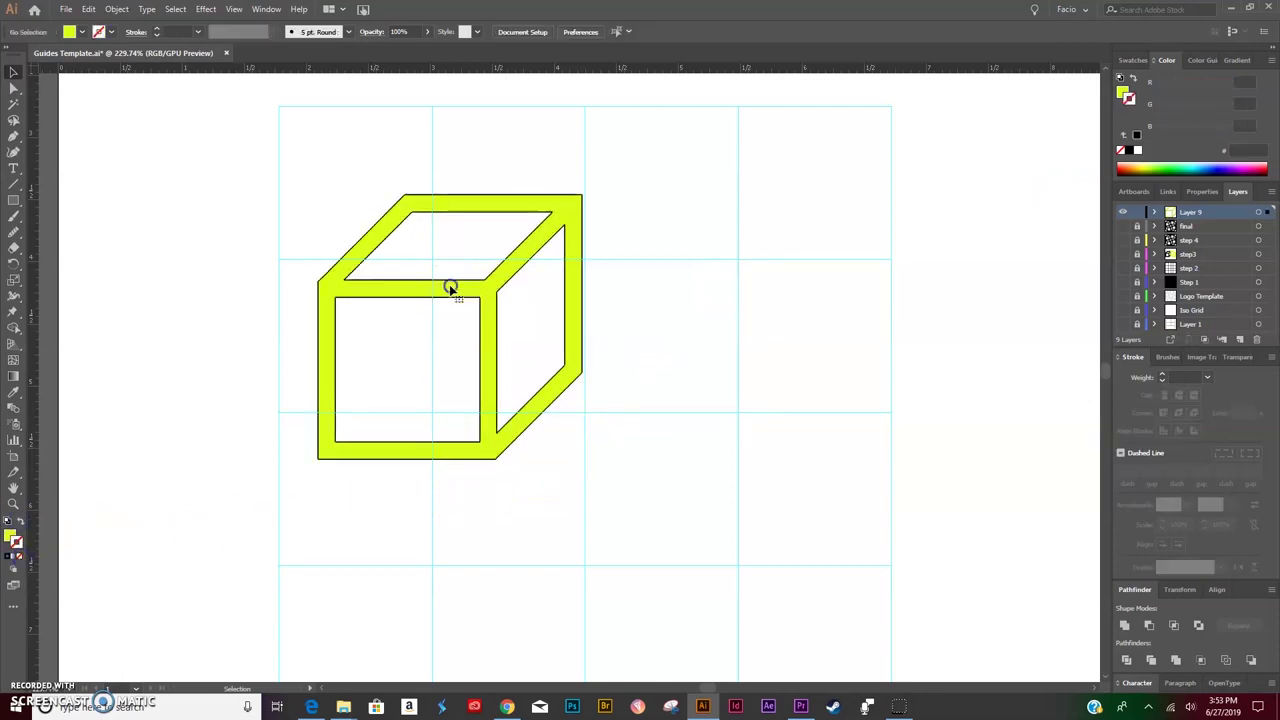
left_click(1222, 168)
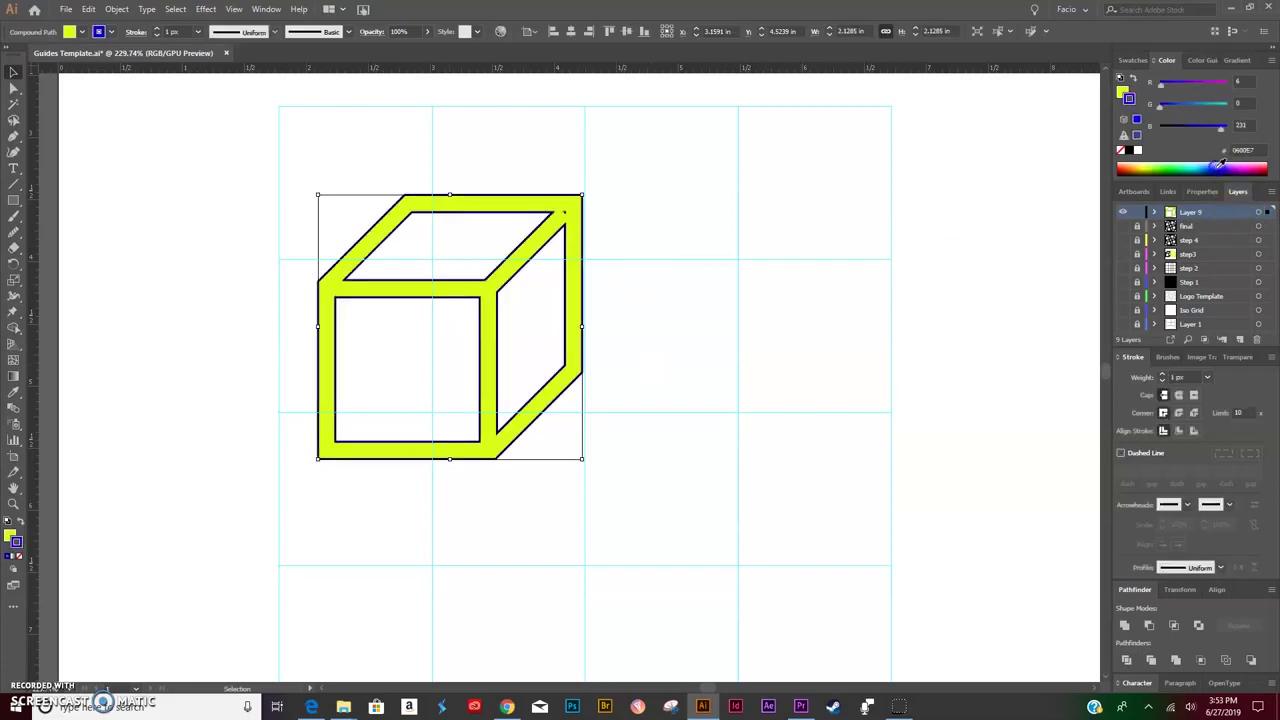
left_click(20, 521)
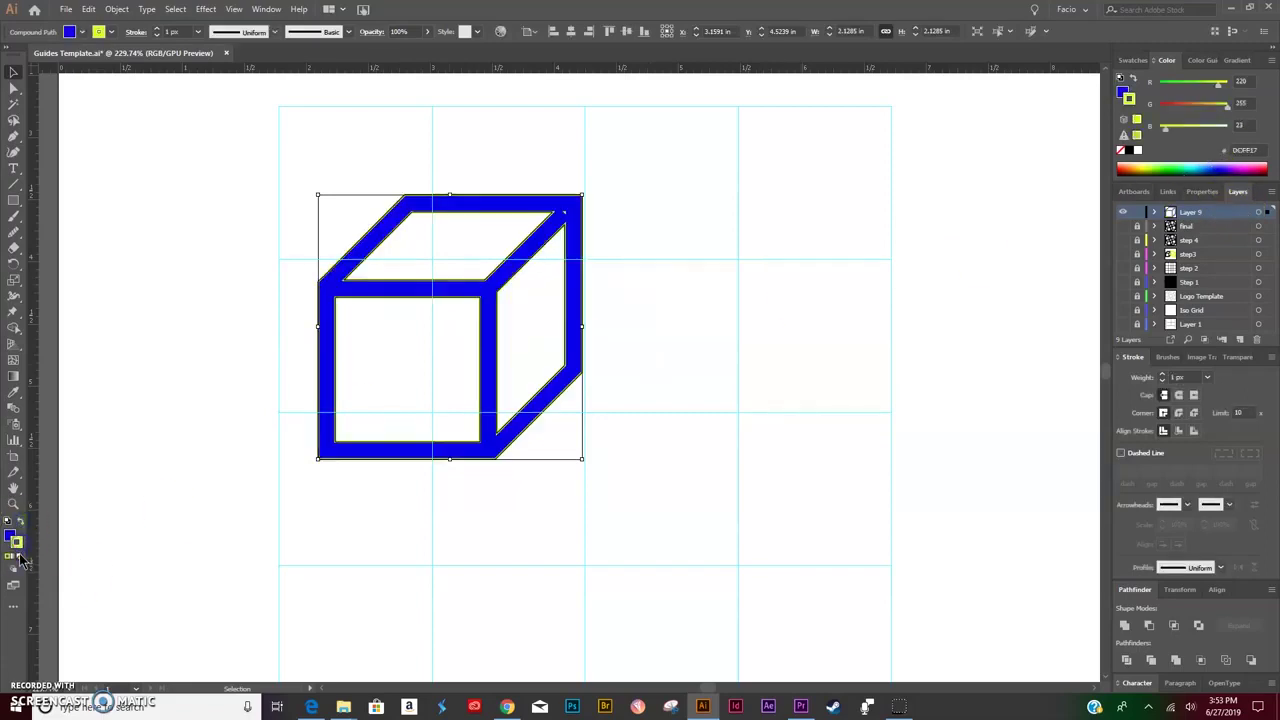
left_click(23, 560)
left_click(322, 400)
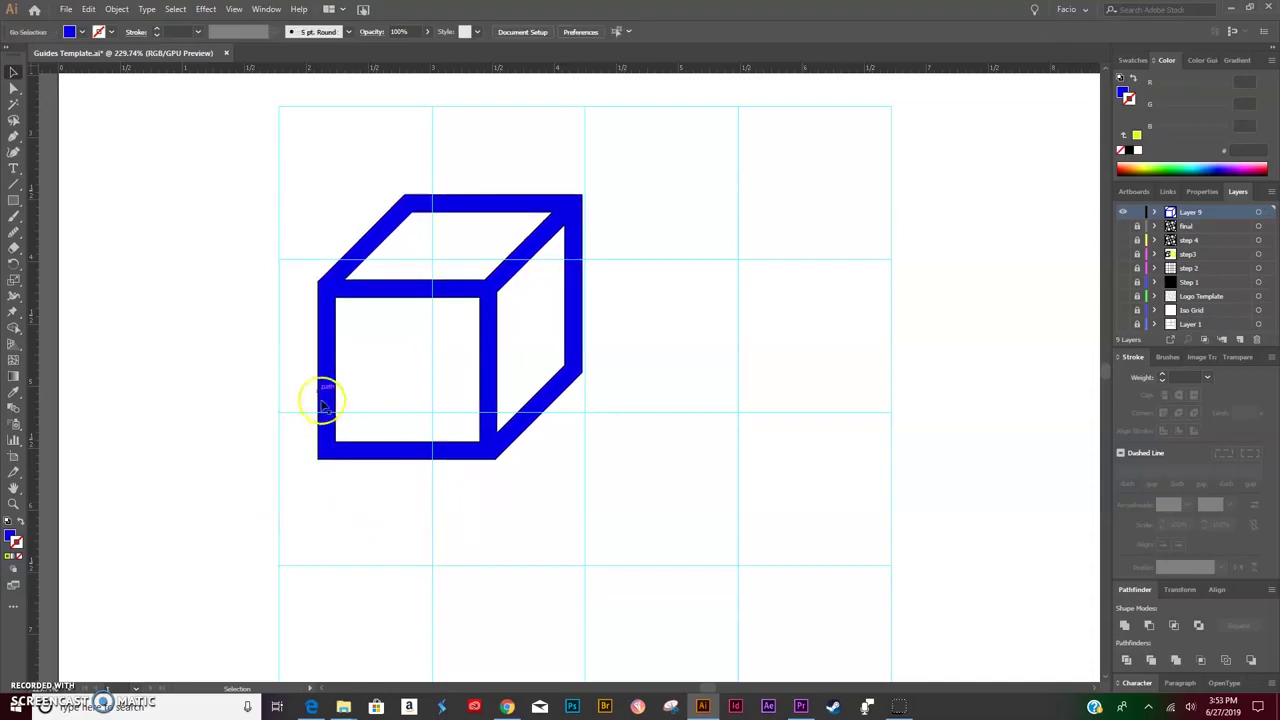
Move the cube up and left on the grid and zoom in on its bottom-left corner.
left_click_drag(322, 400, 286, 320)
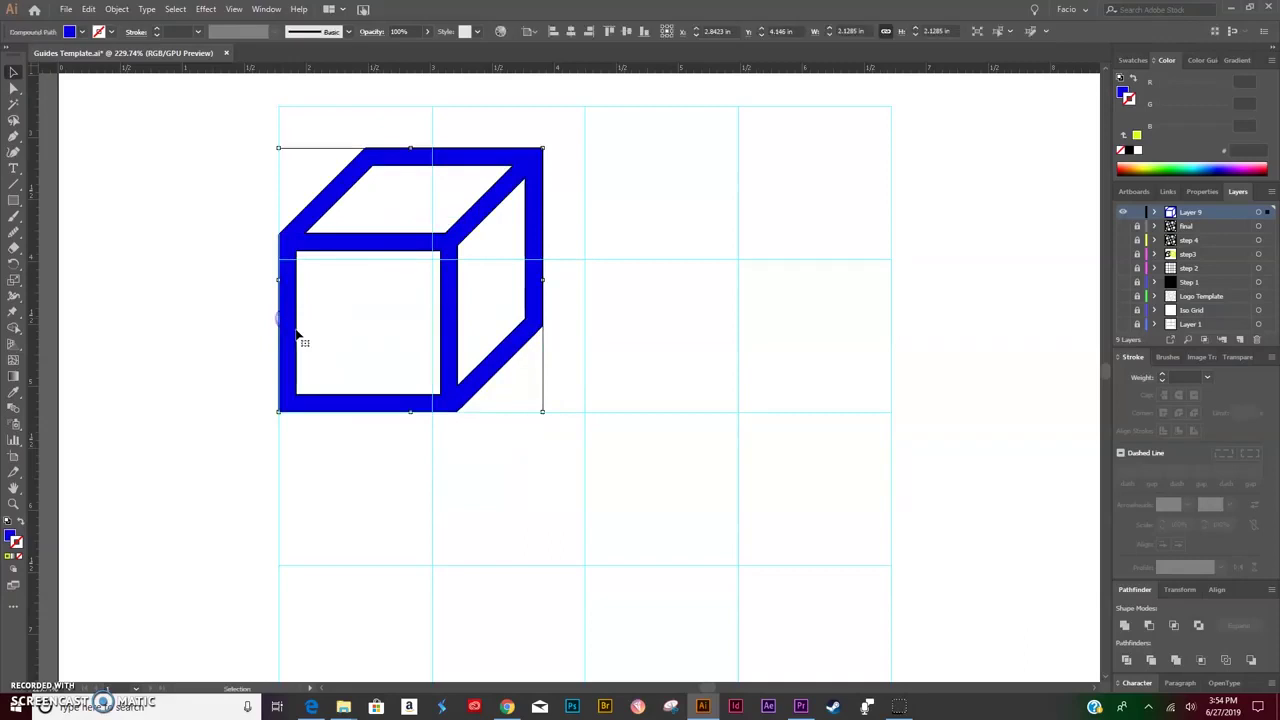
key("z")
key("ctrl+semicolon")
left_click_drag(257, 390, 586, 331)
Swap the cube's colours so it has an orange fill and no blue outline.
left_click(1129, 167)
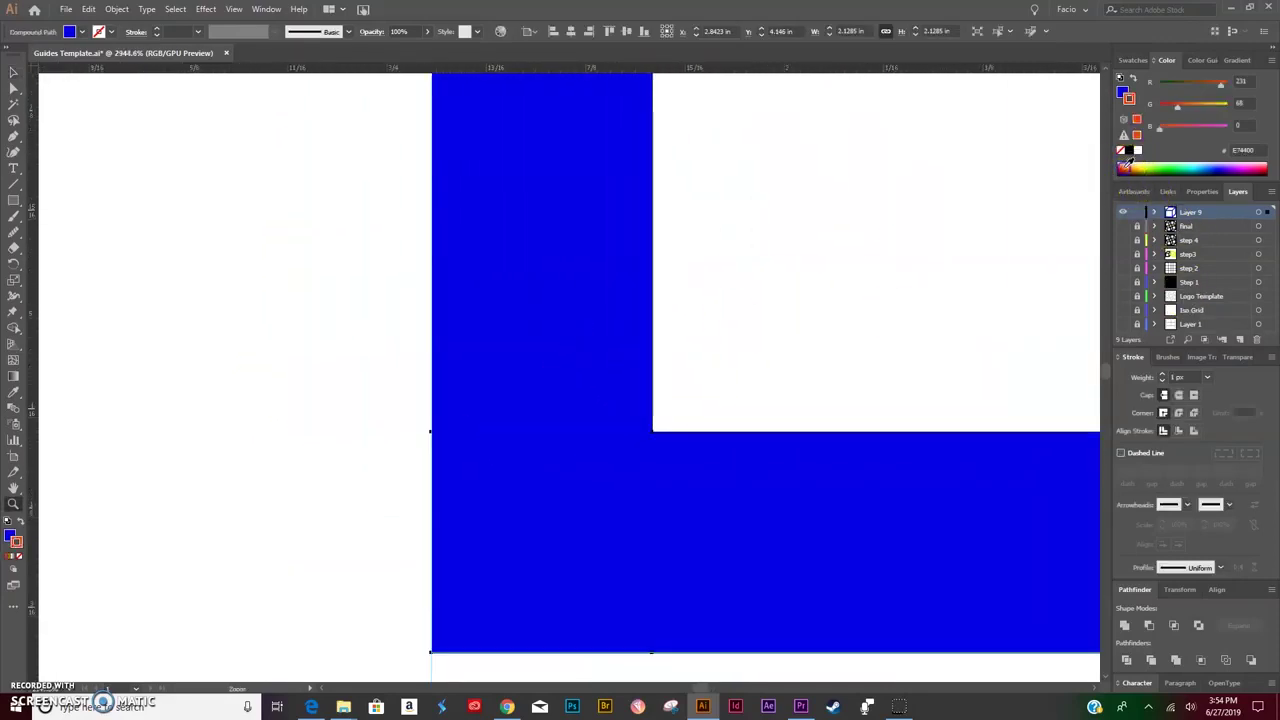
left_click(20, 520)
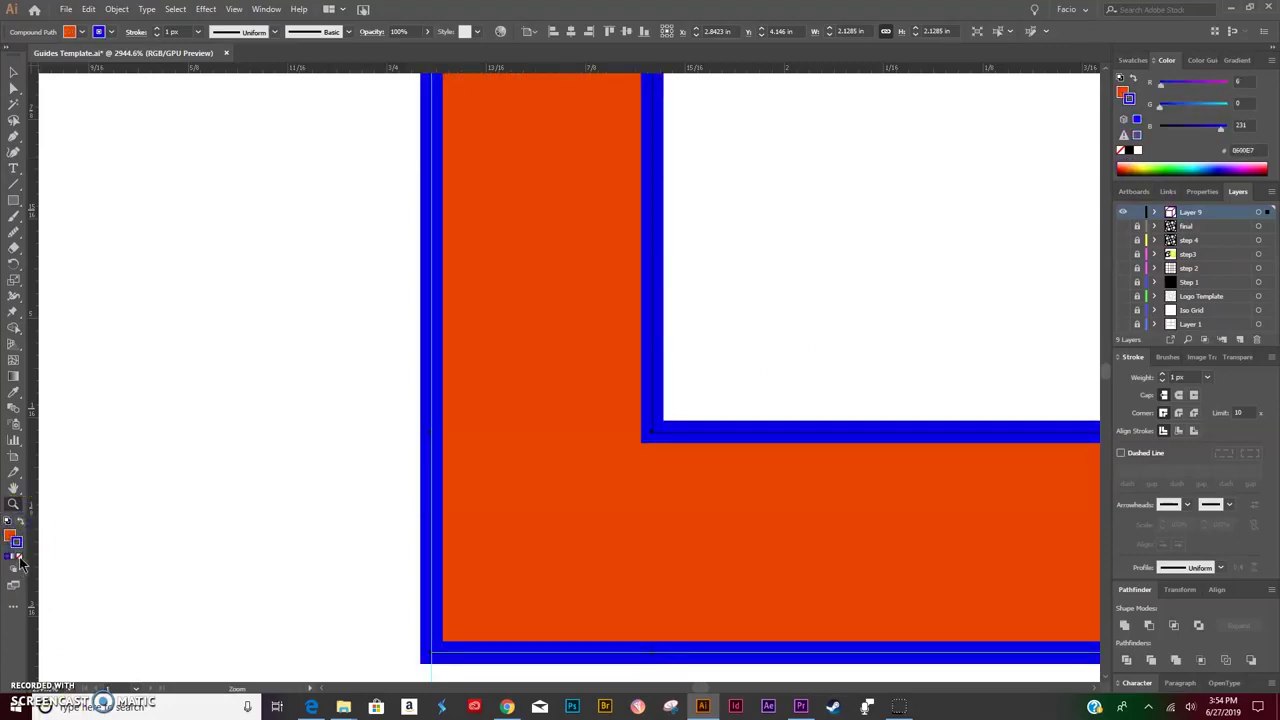
left_click(21, 560)
key("v")
left_click(423, 503)
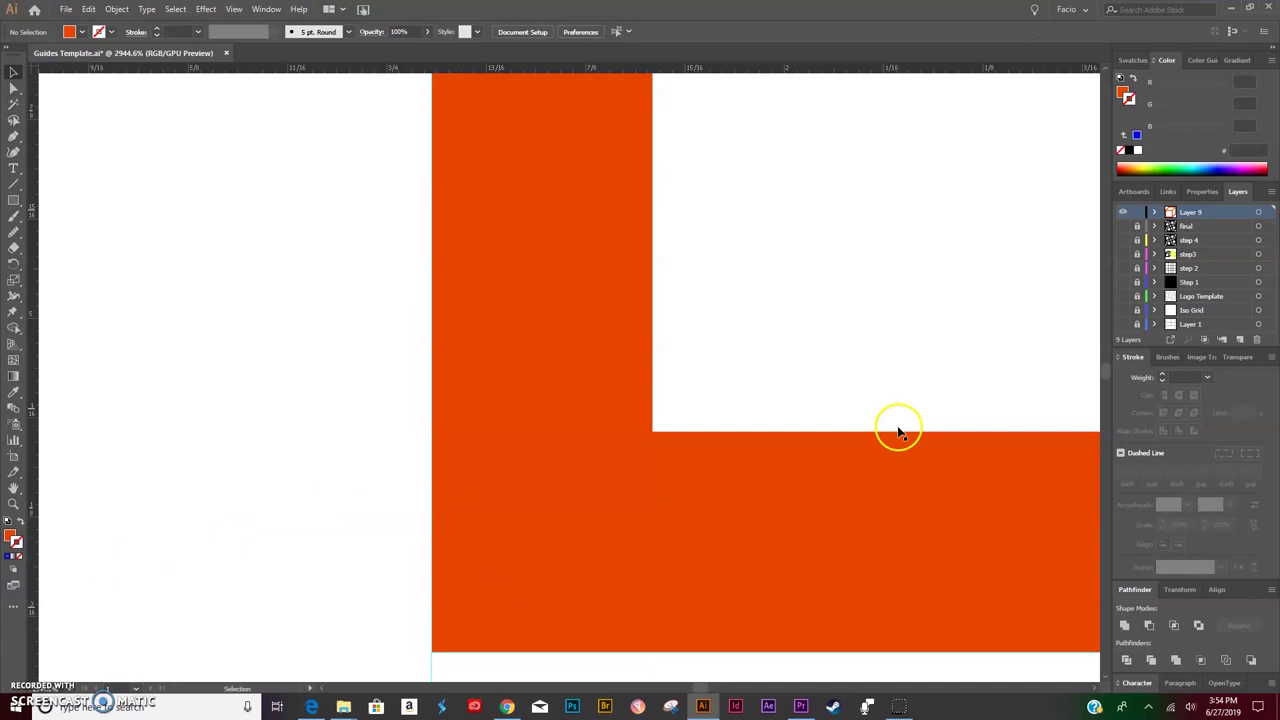
left_click(898, 432)
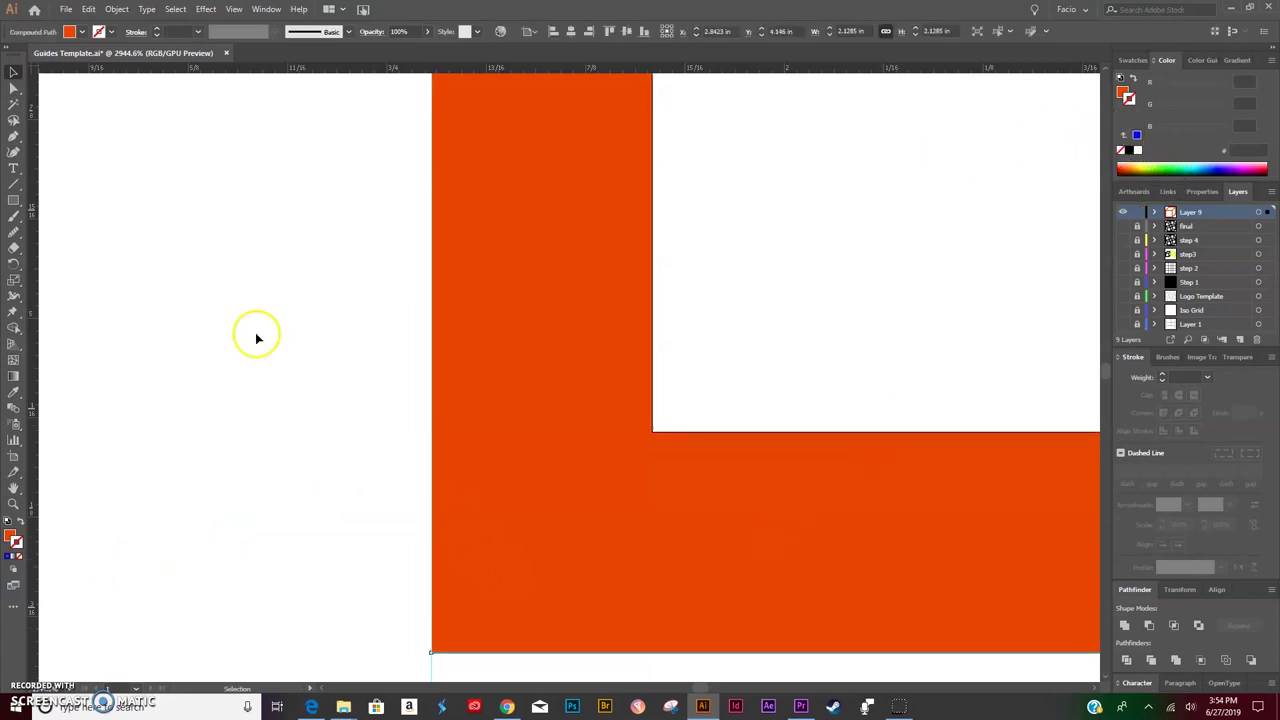
Darken the cube's fill to dark brown #843215.
double_click(14, 540)
left_click_drag(706, 391, 735, 391)
left_click(877, 328)
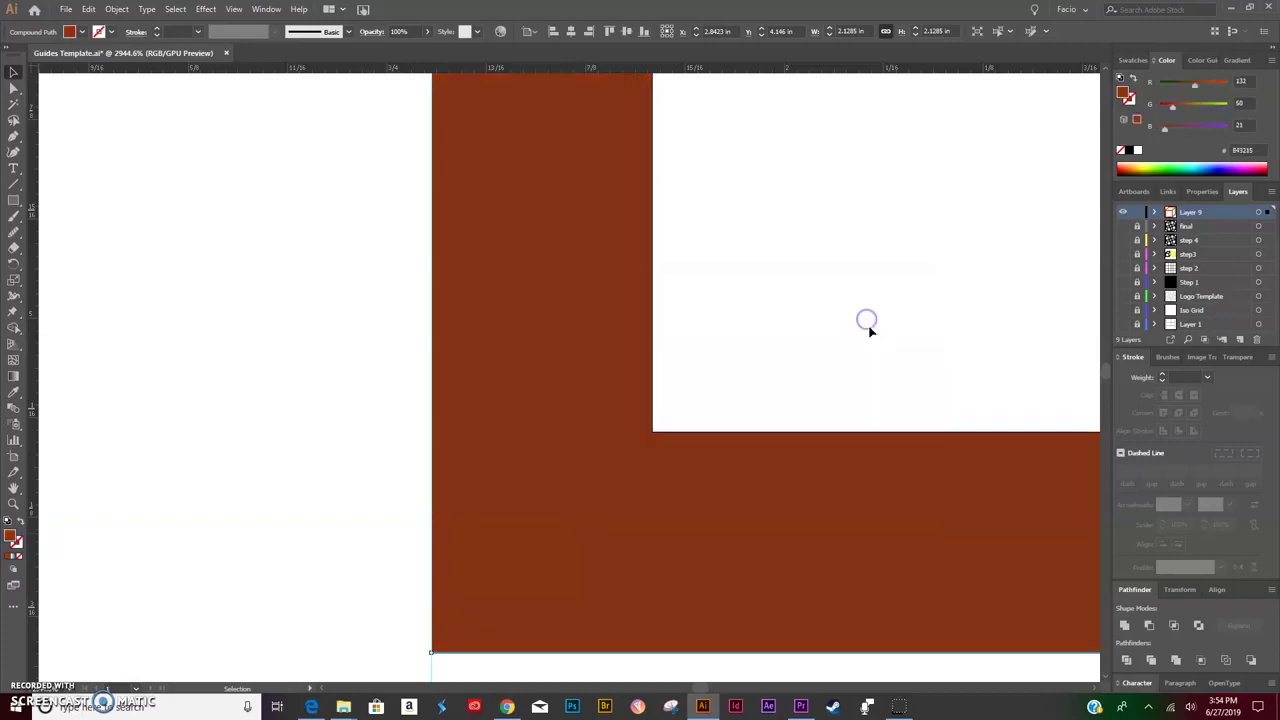
left_click(361, 546)
Zoom in on the cube's bottom-left corner and snap its edge onto the guide.
scroll(500, 560, "down", 2)
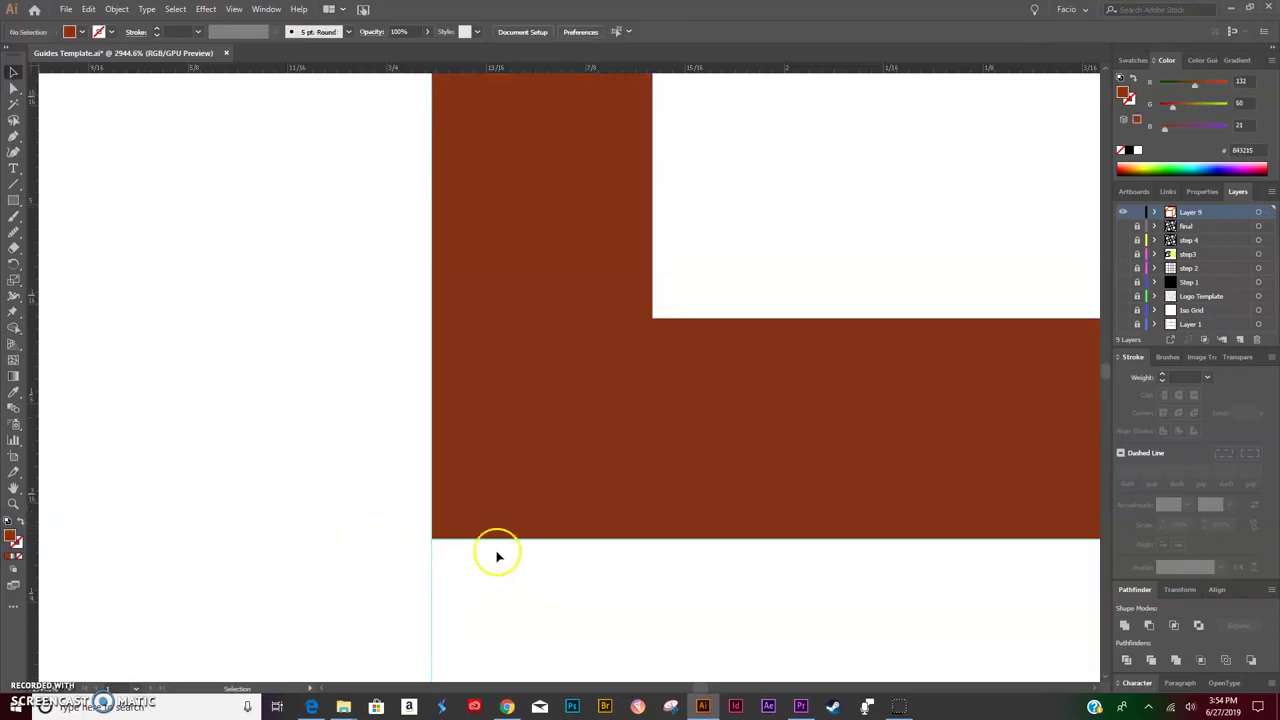
key("z")
left_click_drag(471, 554, 571, 421)
left_click(443, 506)
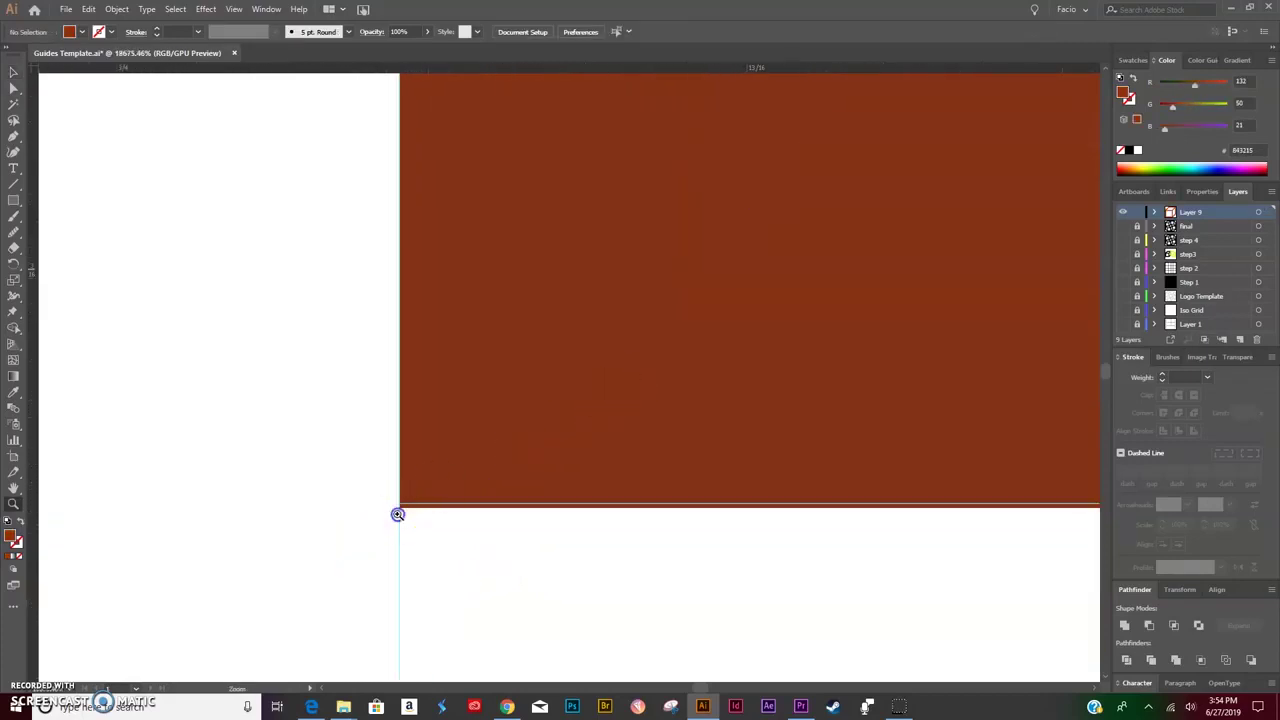
left_click(520, 471)
key("v")
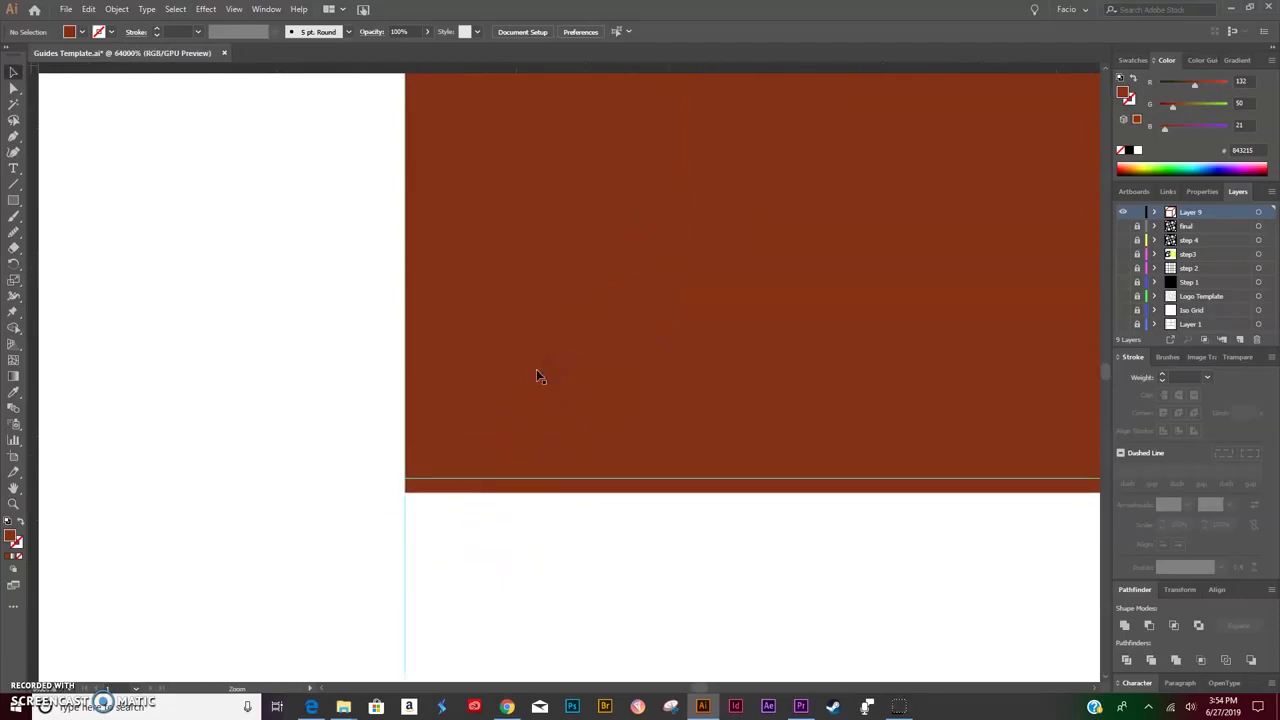
left_click(509, 403)
left_click_drag(511, 405, 511, 393)
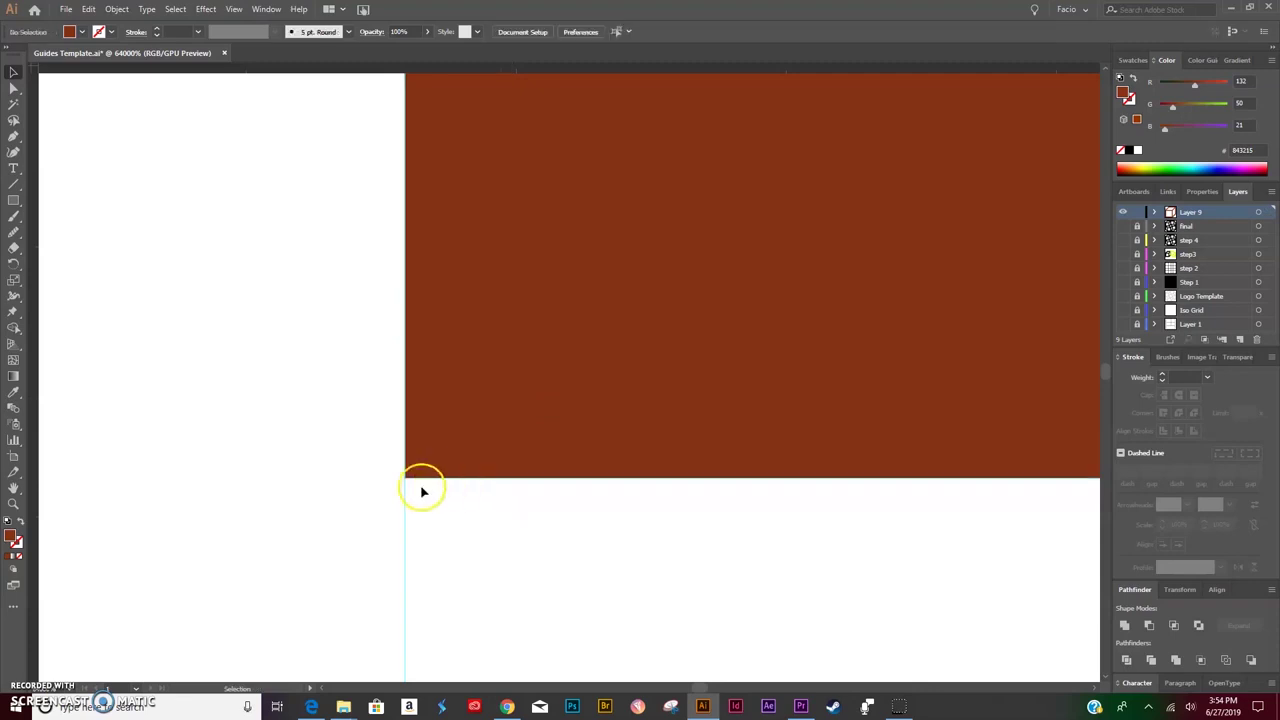
Delete the extra anchor at the cube's inner top-right corner, then recheck its anchors.
key("ctrl+0")
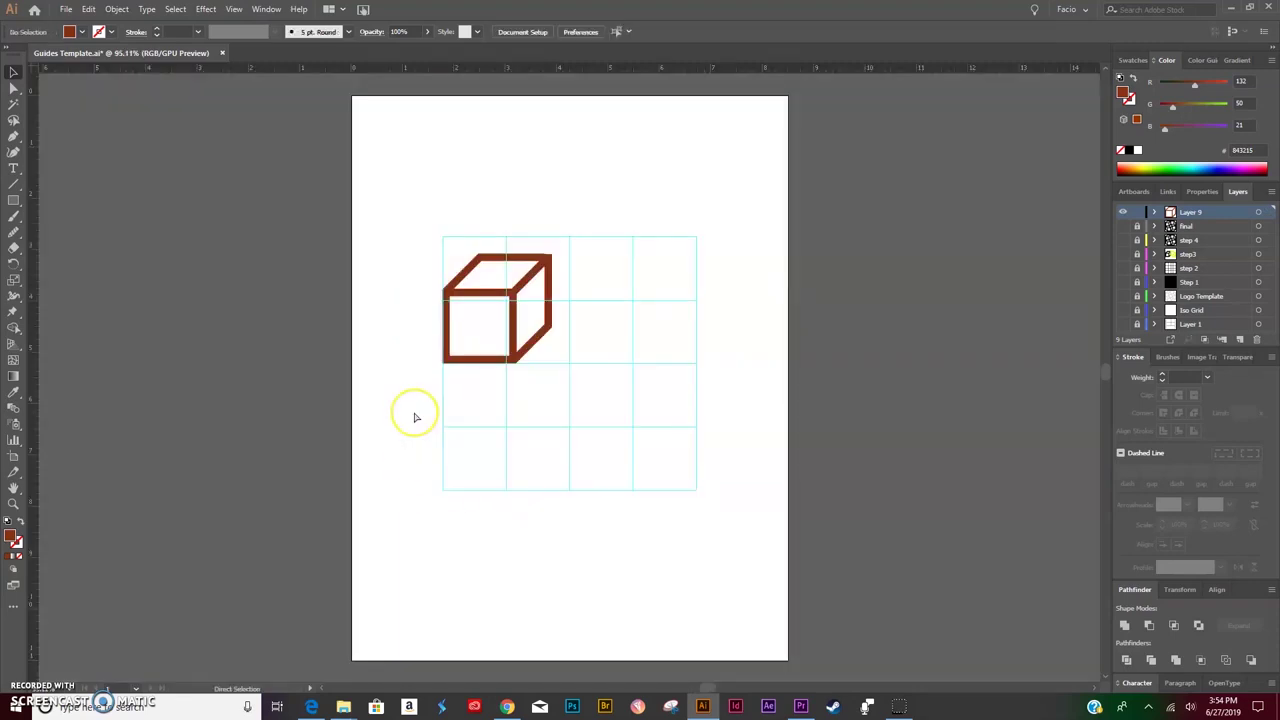
key("ctrl+equal")
key("ctrl+equal")
key("ctrl+equal")
key("ctrl+equal")
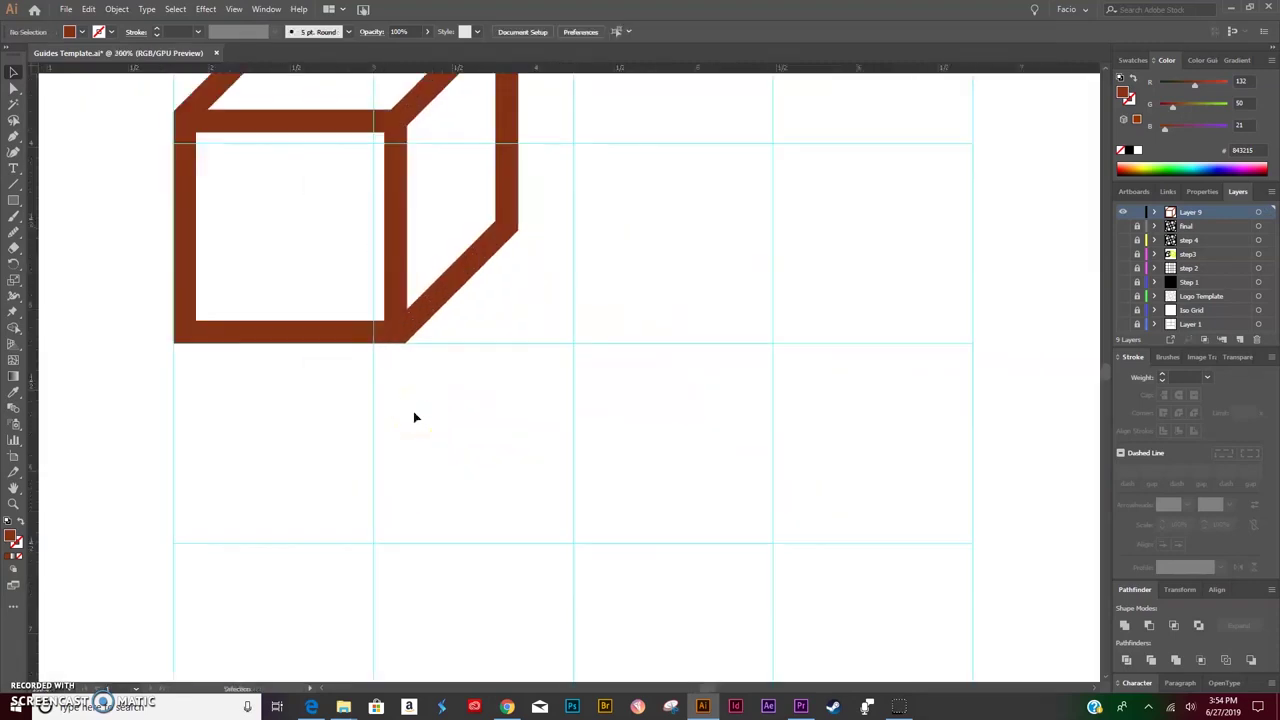
scroll(383, 405, "up", 4)
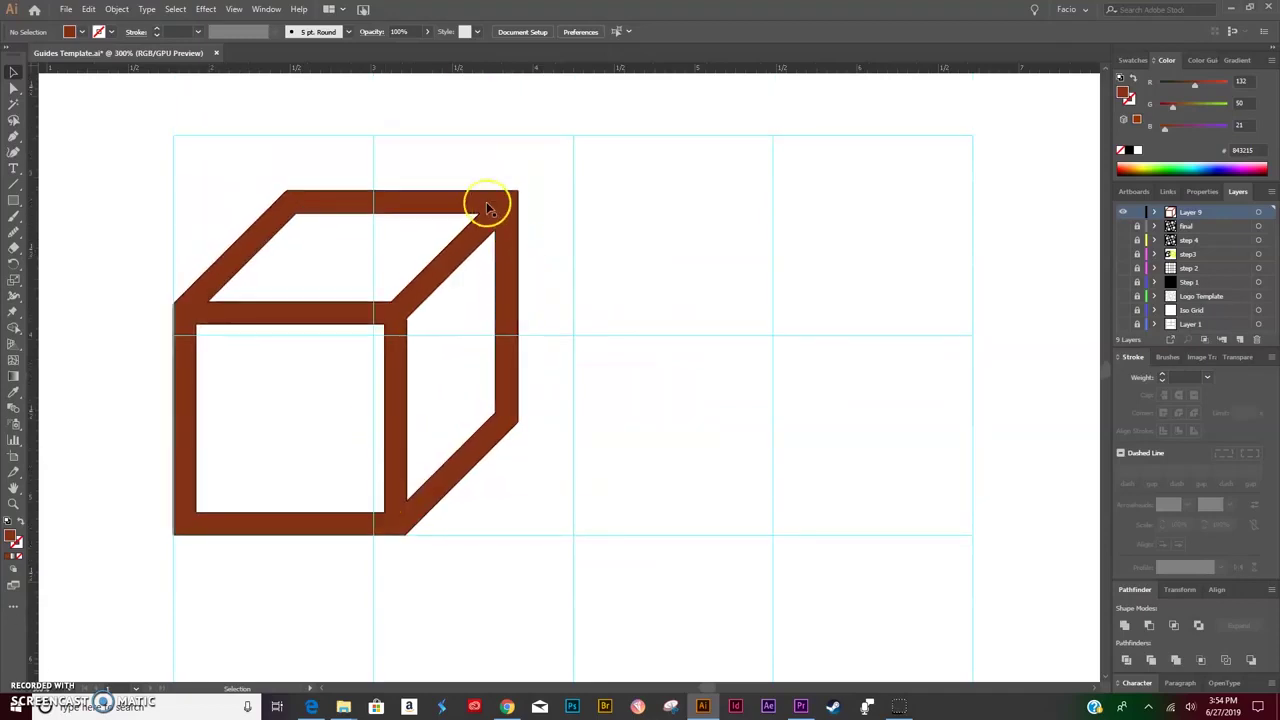
left_click(460, 206)
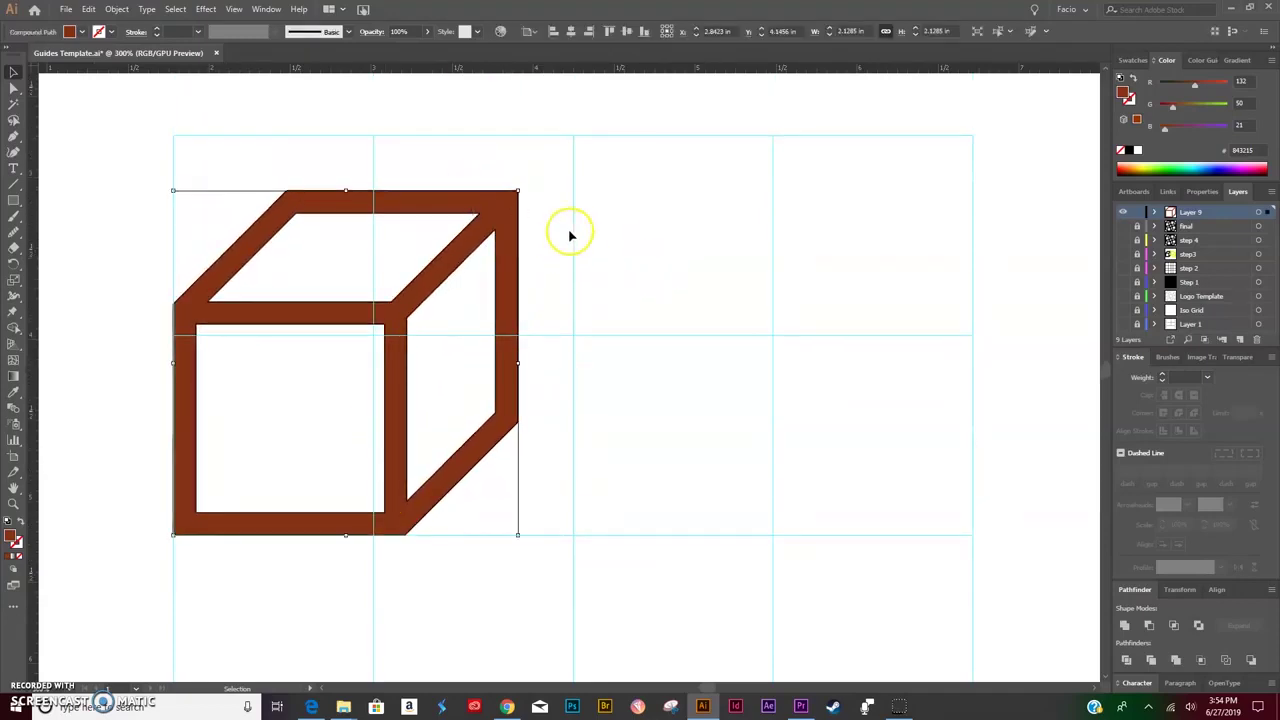
key("a")
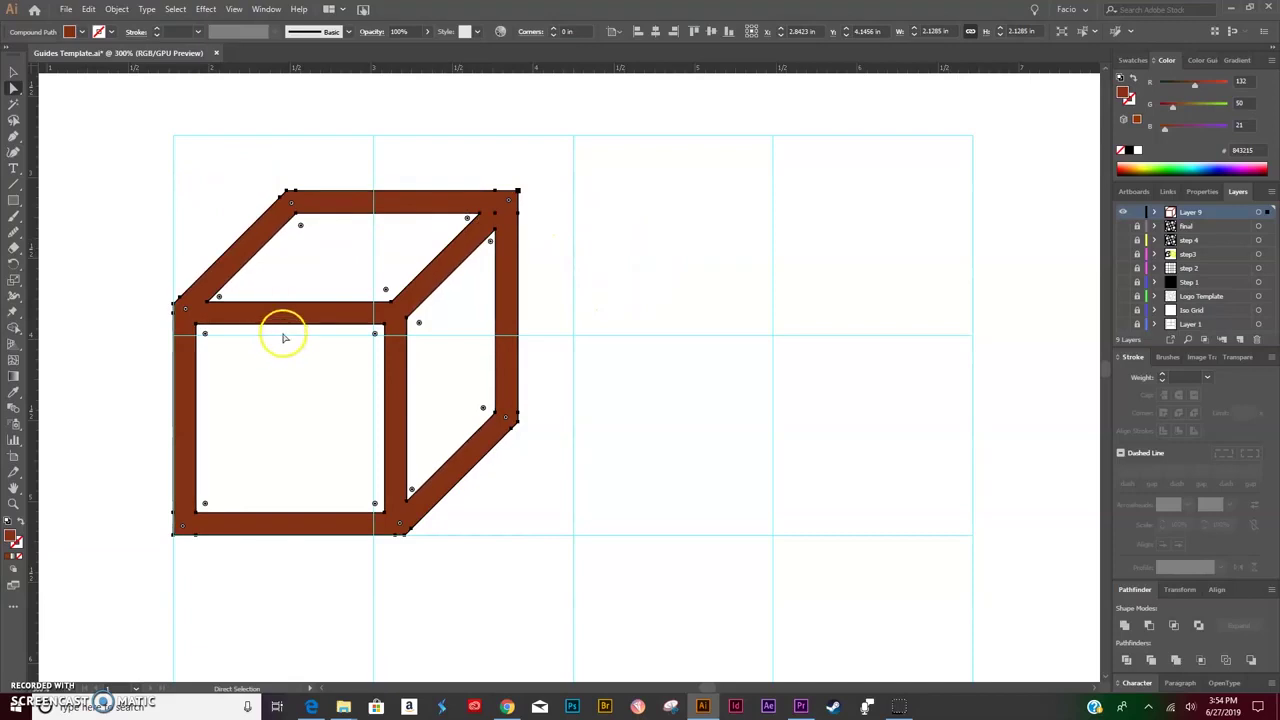
key("minus")
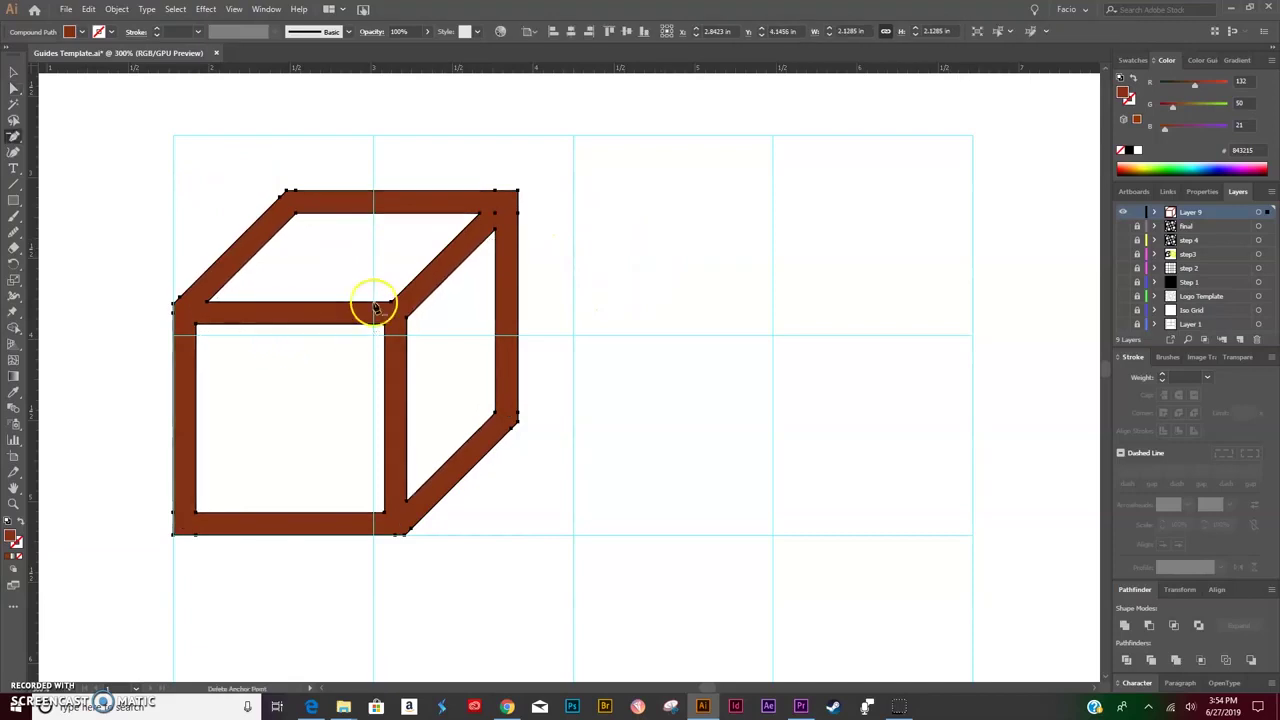
left_click(497, 193)
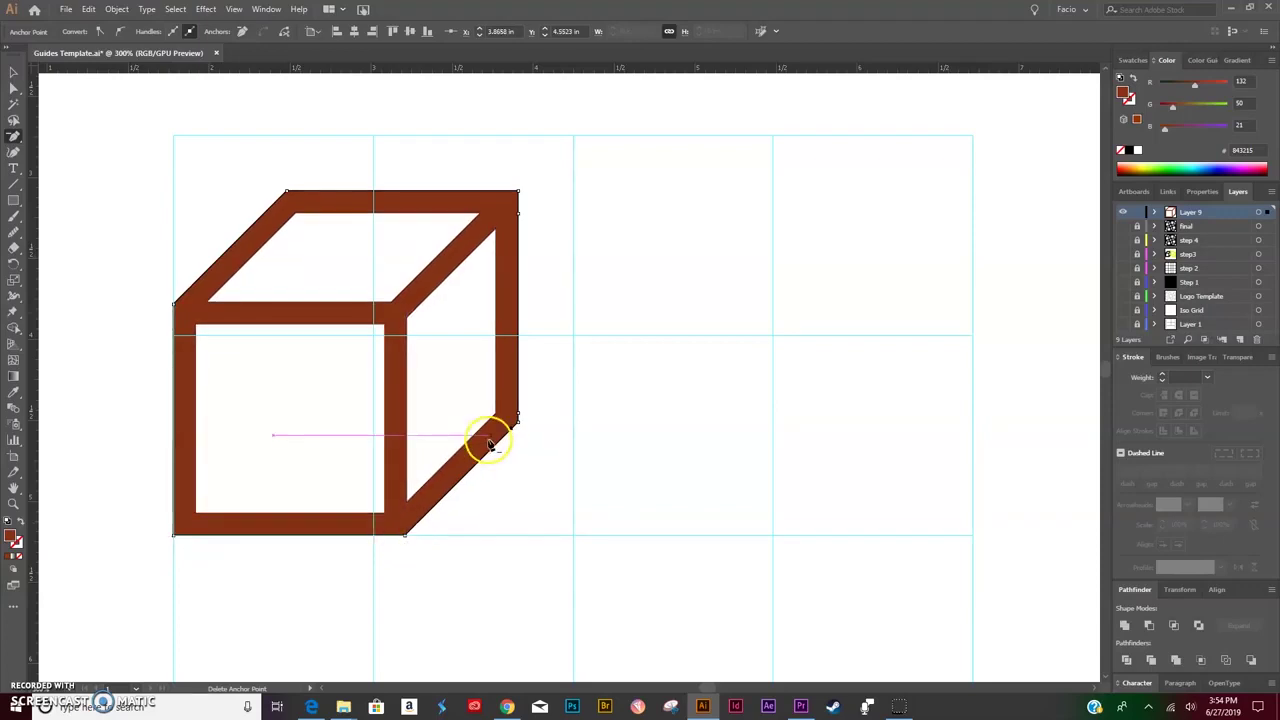
mouse_move(486, 443)
left_mouse_down()
mouse_move(511, 430)
mouse_move(517, 213)
left_mouse_up()
key("a")
left_click(580, 257)
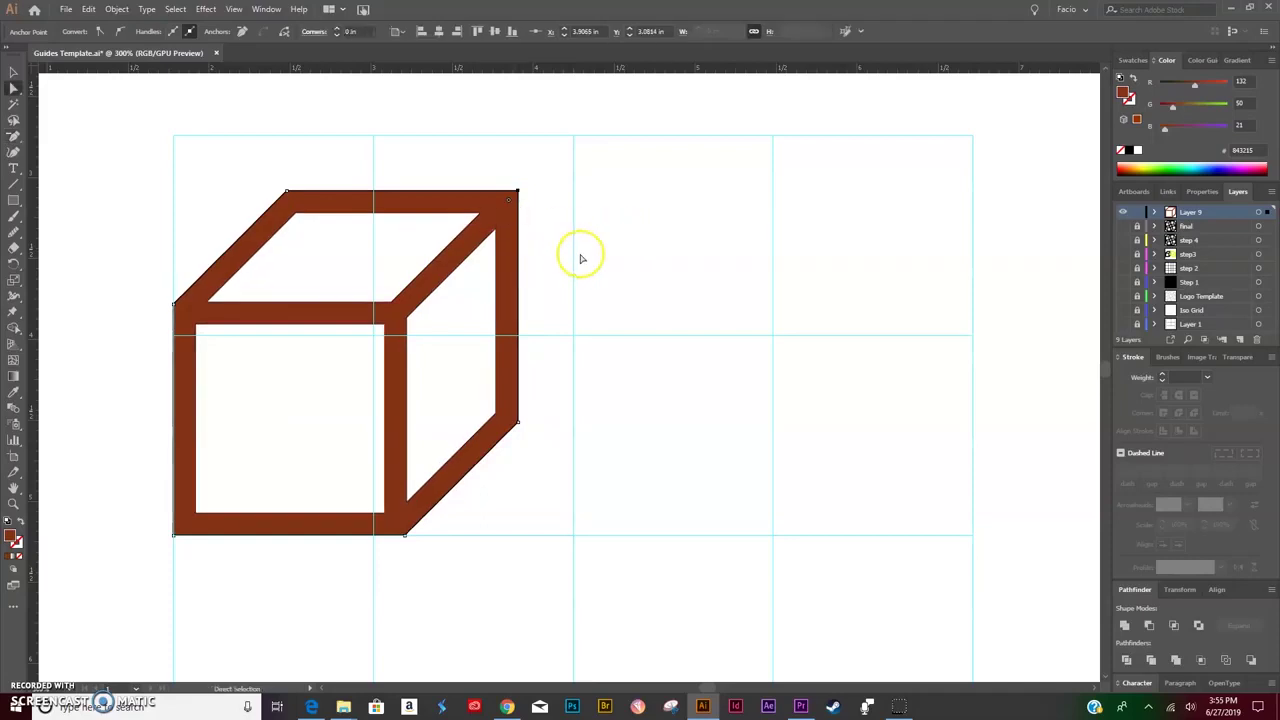
left_click(500, 222)
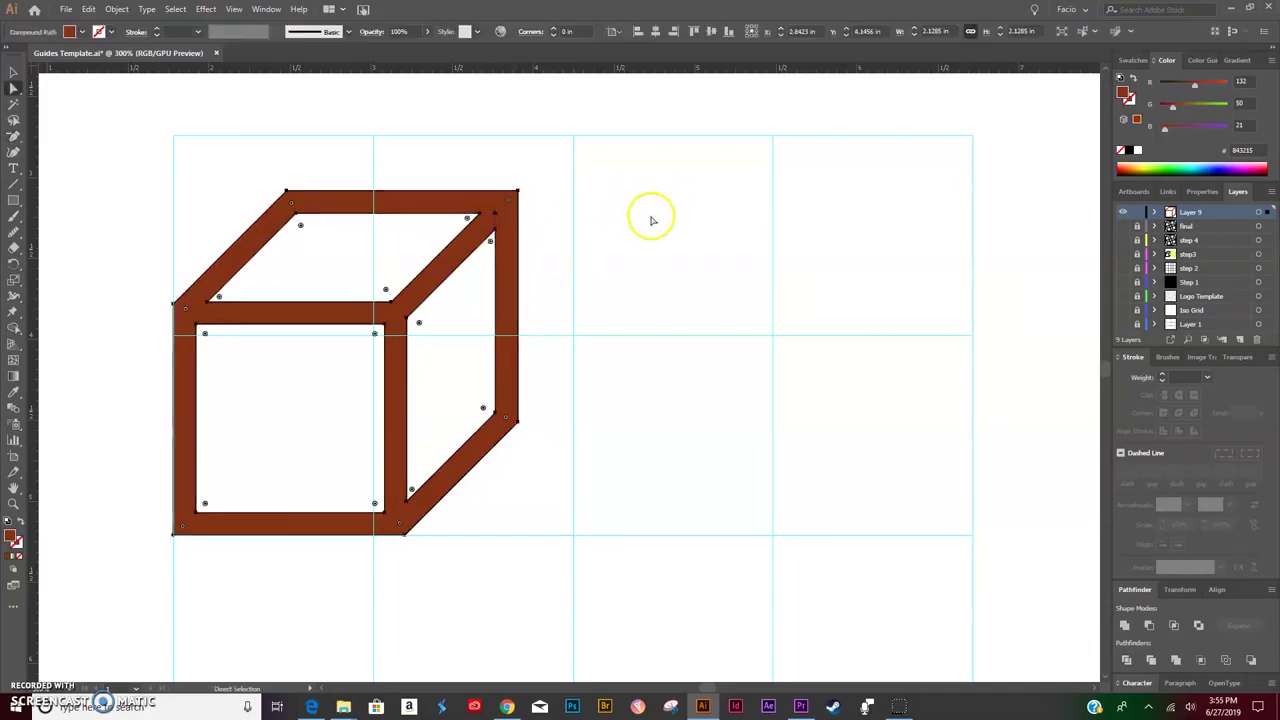
Enlarge the cube from its top-right corner to 2.4676 in square and check the alignment.
key("v")
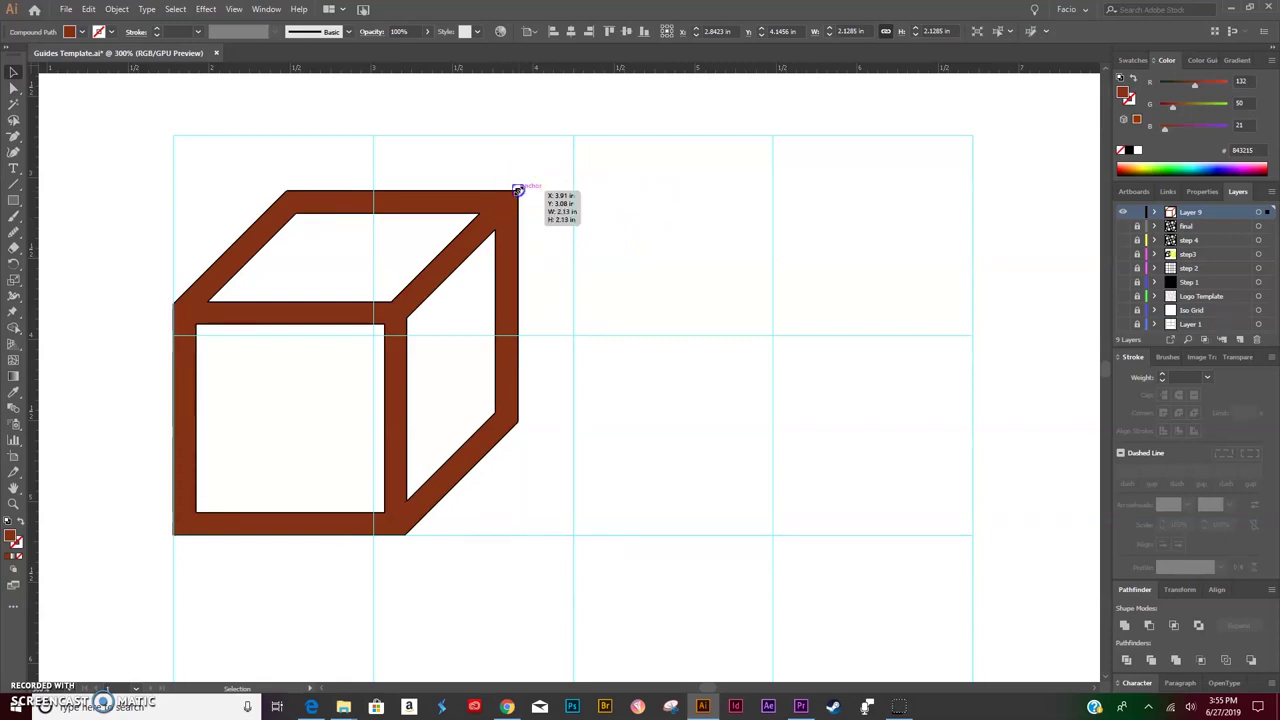
left_click_drag(517, 189, 603, 362)
key("z")
key("v")
Refit the artboard, zoom back in on the enlarged cube and reselect it.
left_click(645, 432)
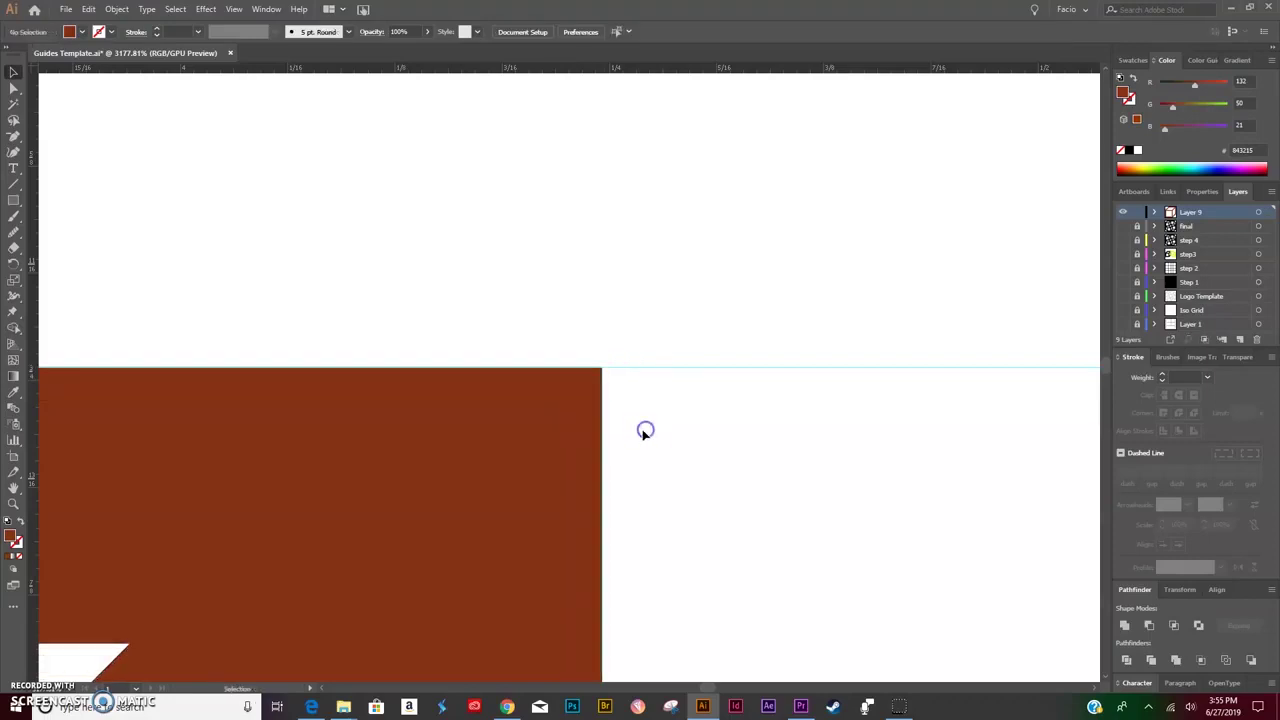
key("ctrl+0")
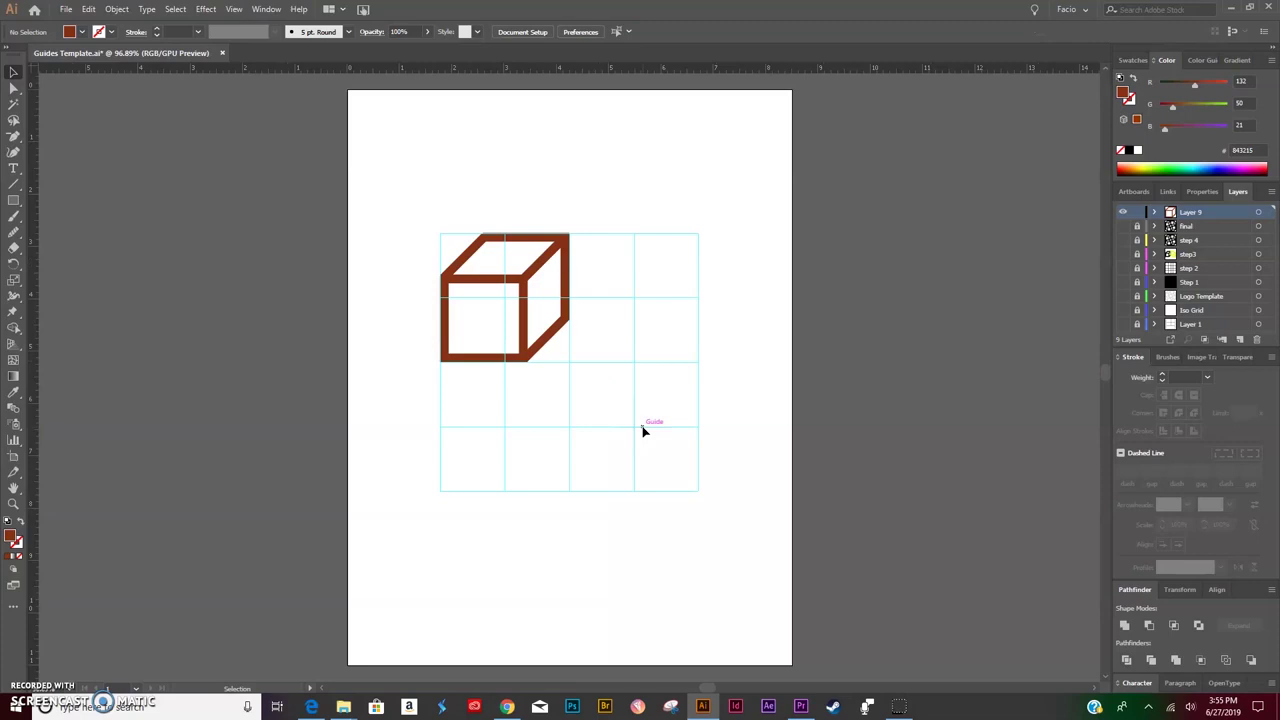
scroll(644, 418, "up", 1)
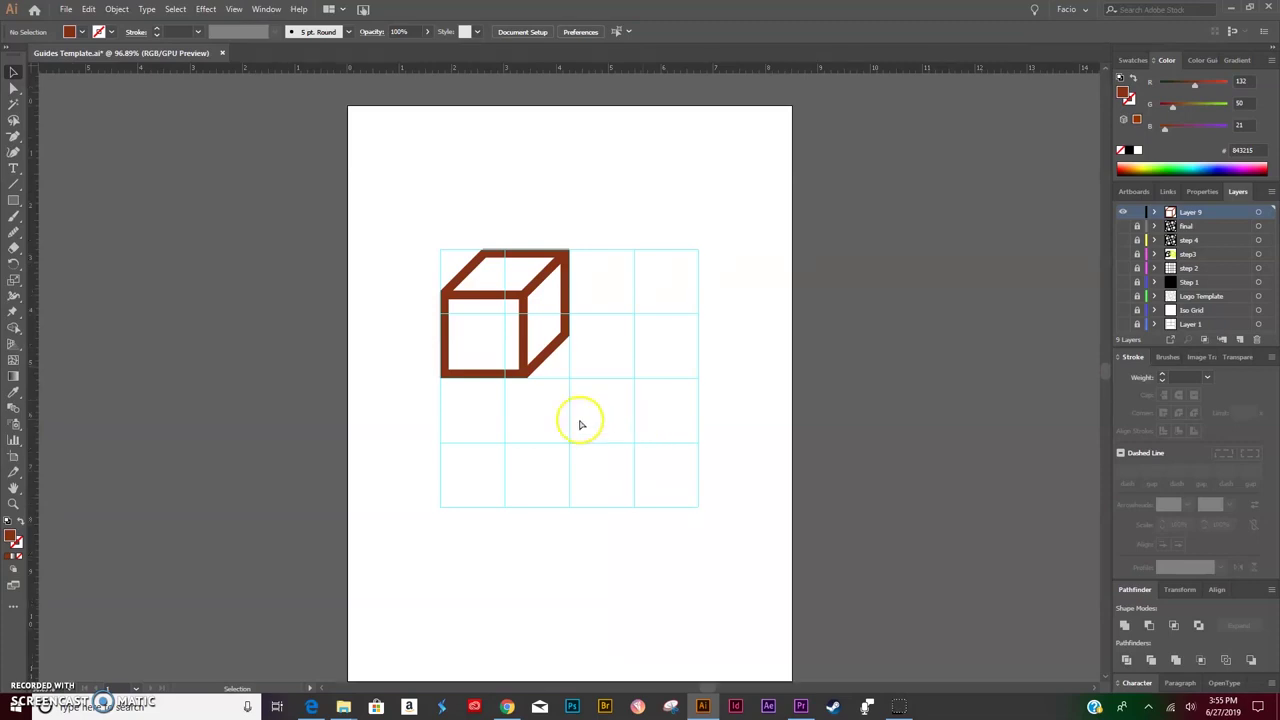
key("ctrl+equal")
key("ctrl+equal")
key("ctrl+equal")
scroll(573, 490, "up", 5)
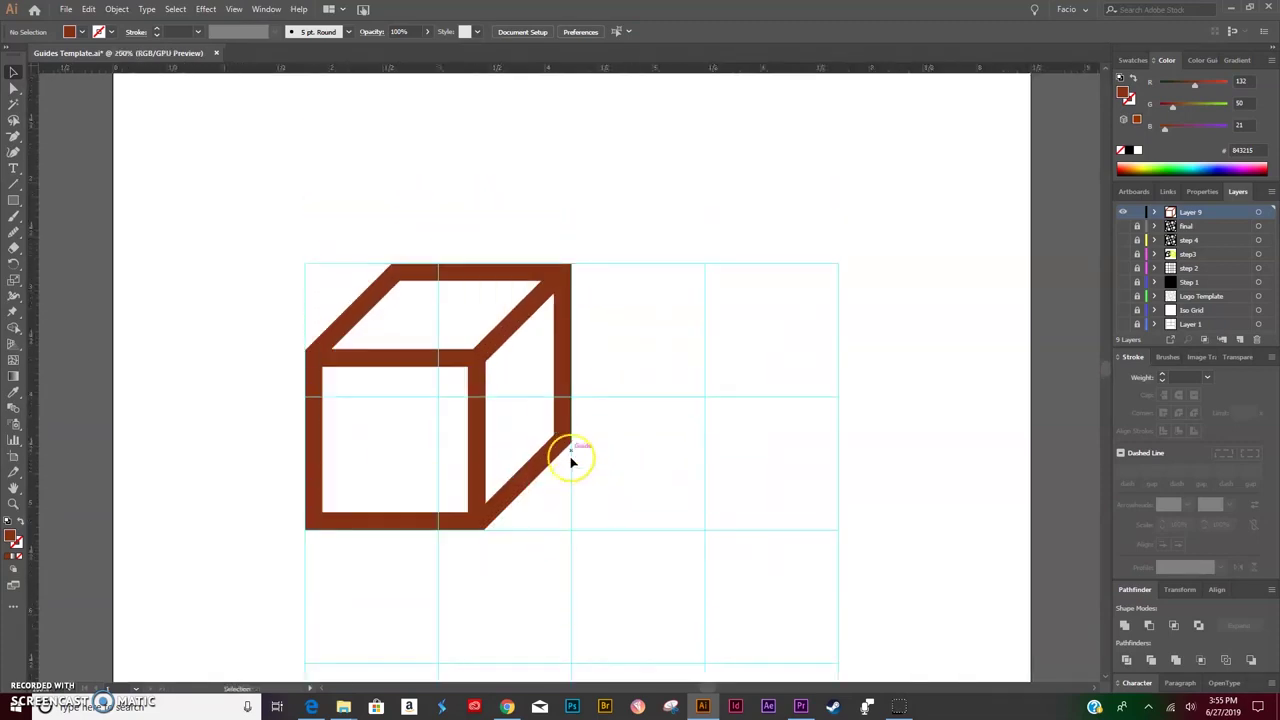
left_click(562, 362)
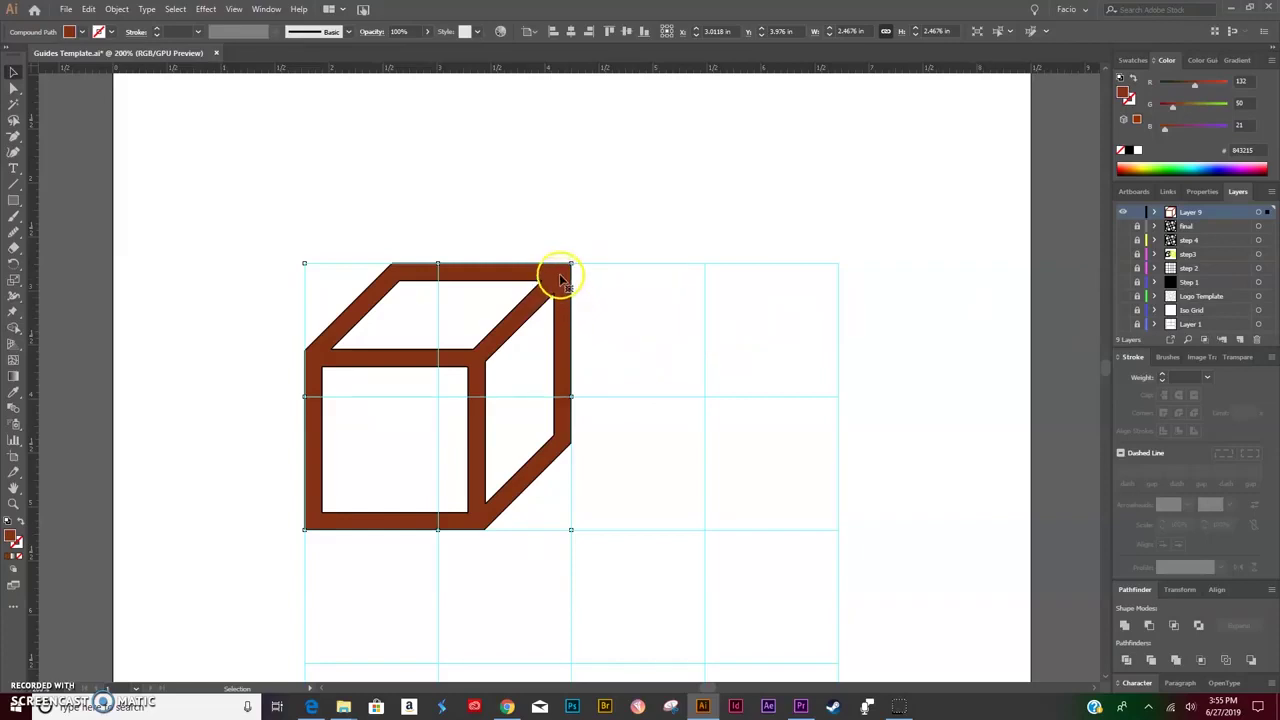
left_click(613, 388)
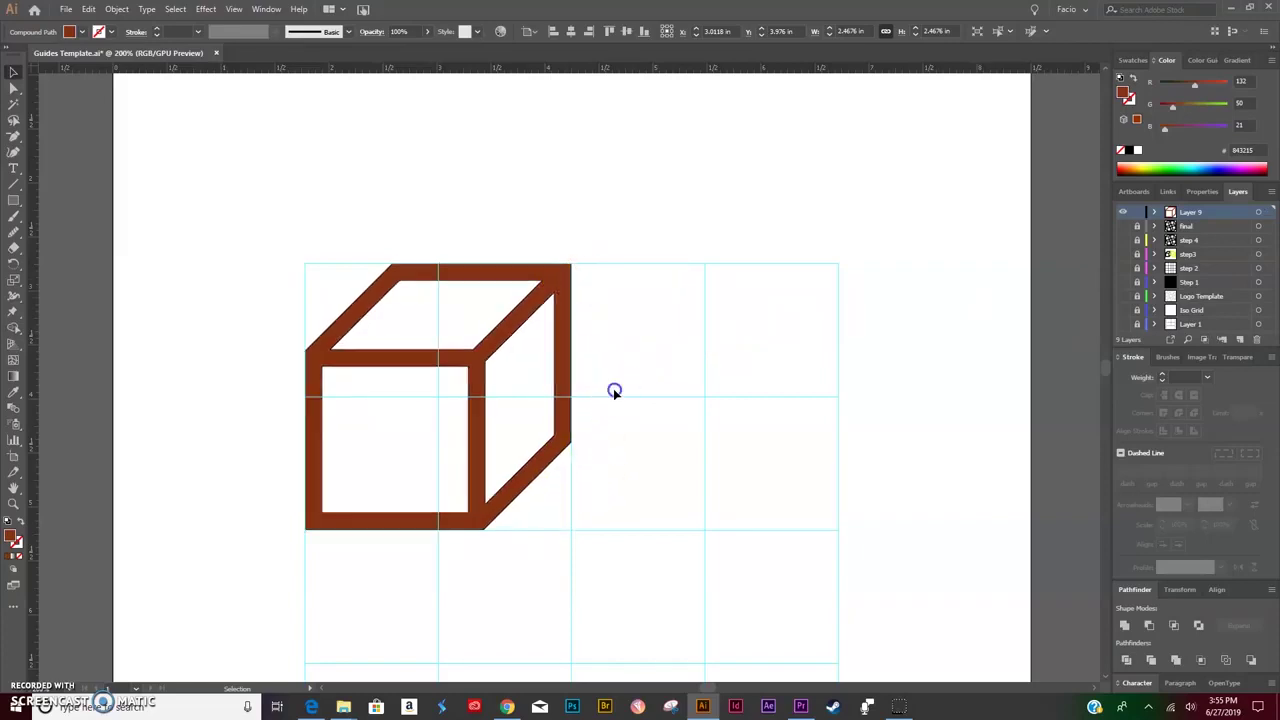
left_click(560, 355)
Rotate a copy of the cube by −90° into the grid cells right of the original.
key("r")
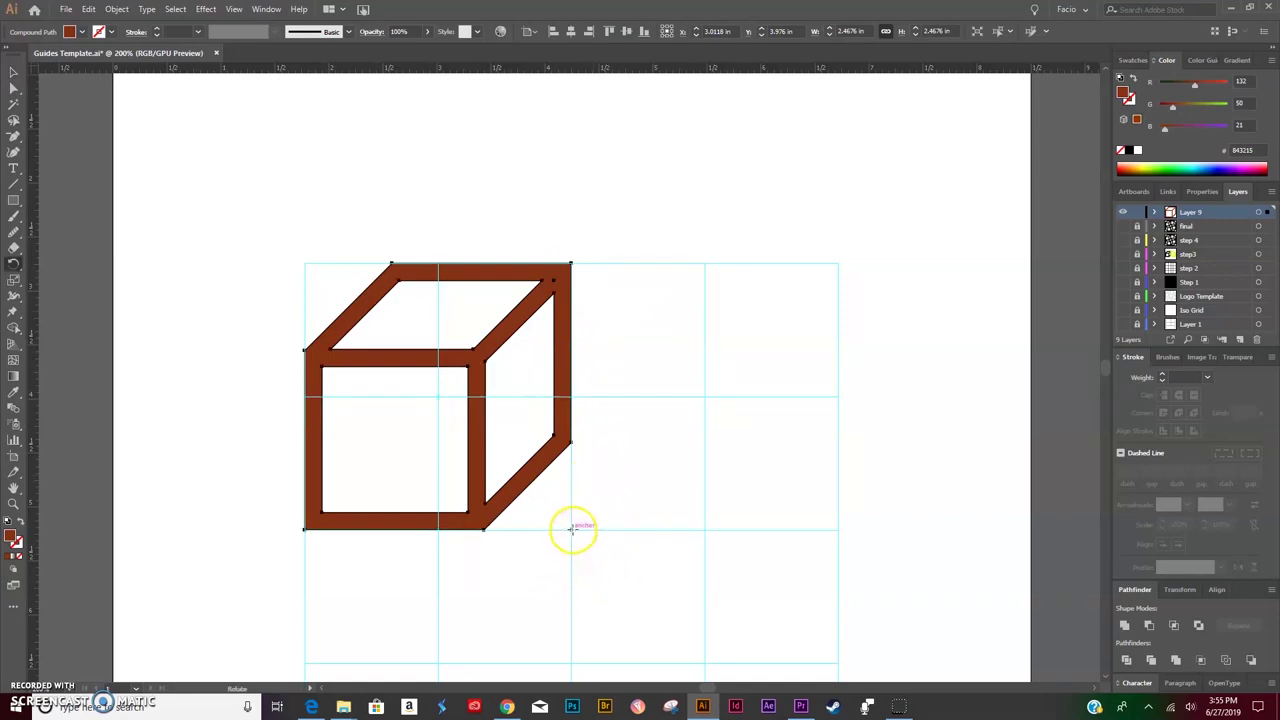
scroll(571, 527, "down", 1)
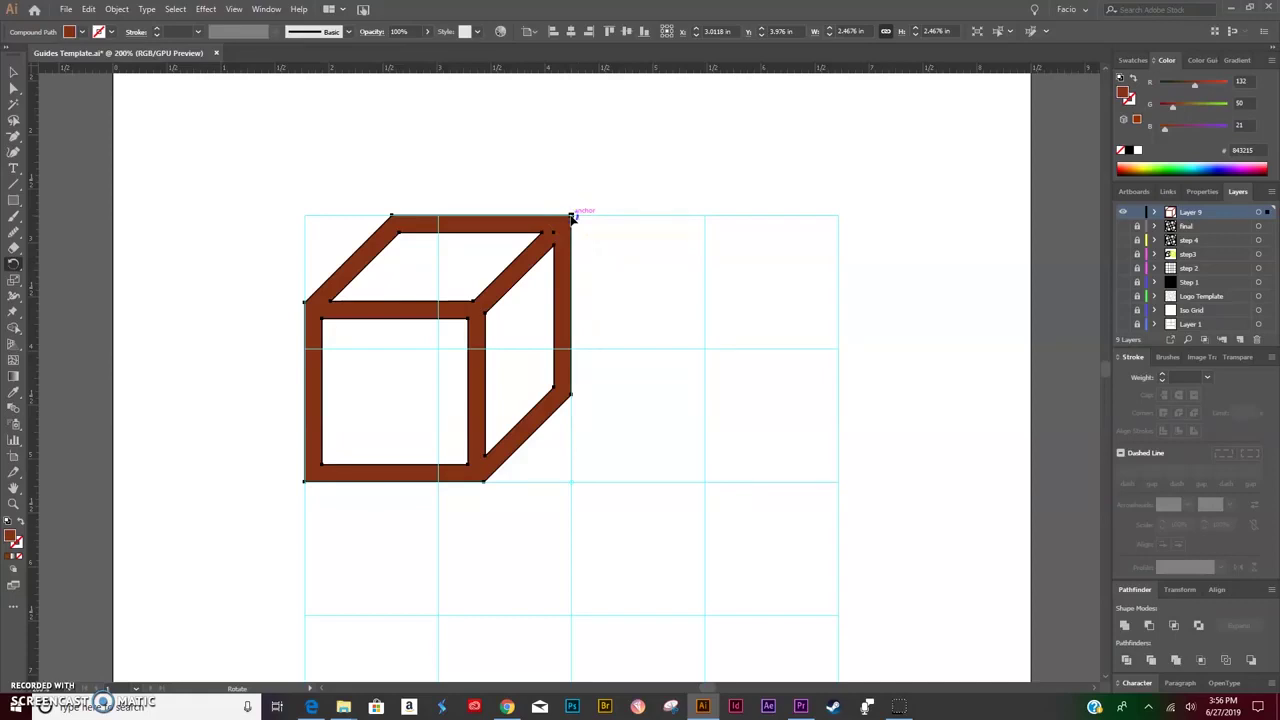
left_click_drag(642, 261, 698, 308)
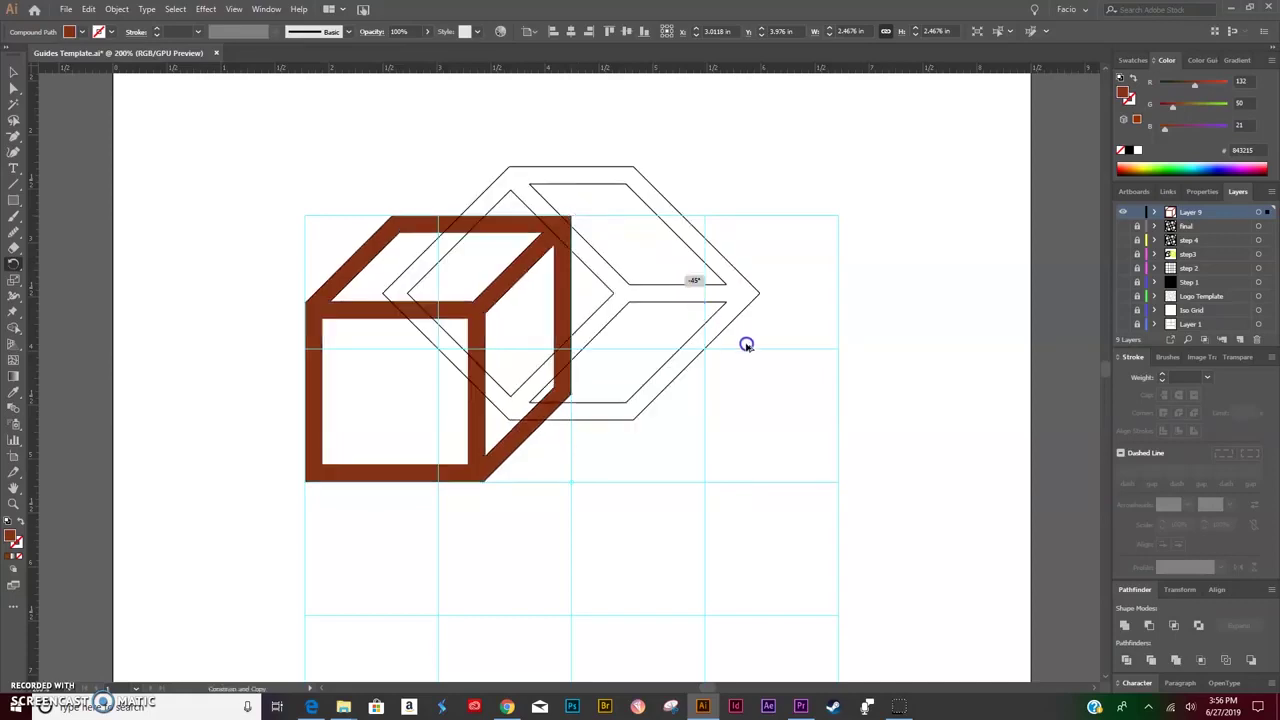
left_click_drag(746, 345, 795, 469)
key("v")
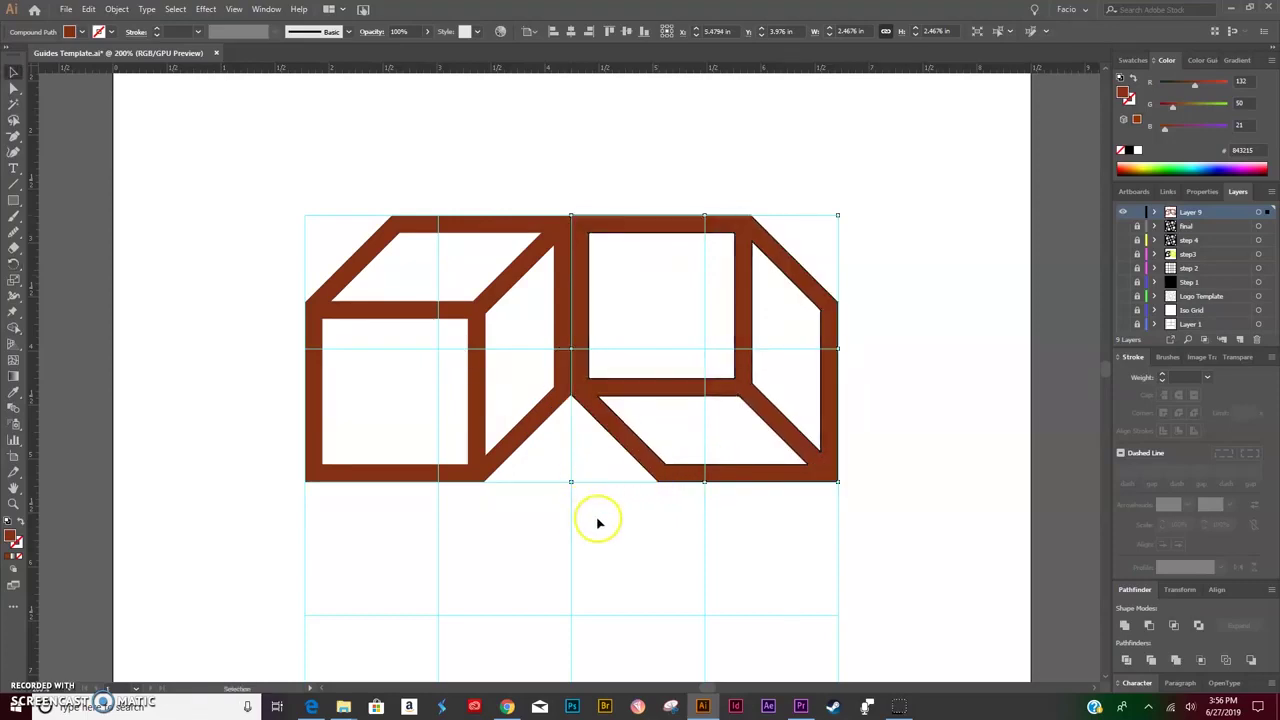
left_click(599, 522)
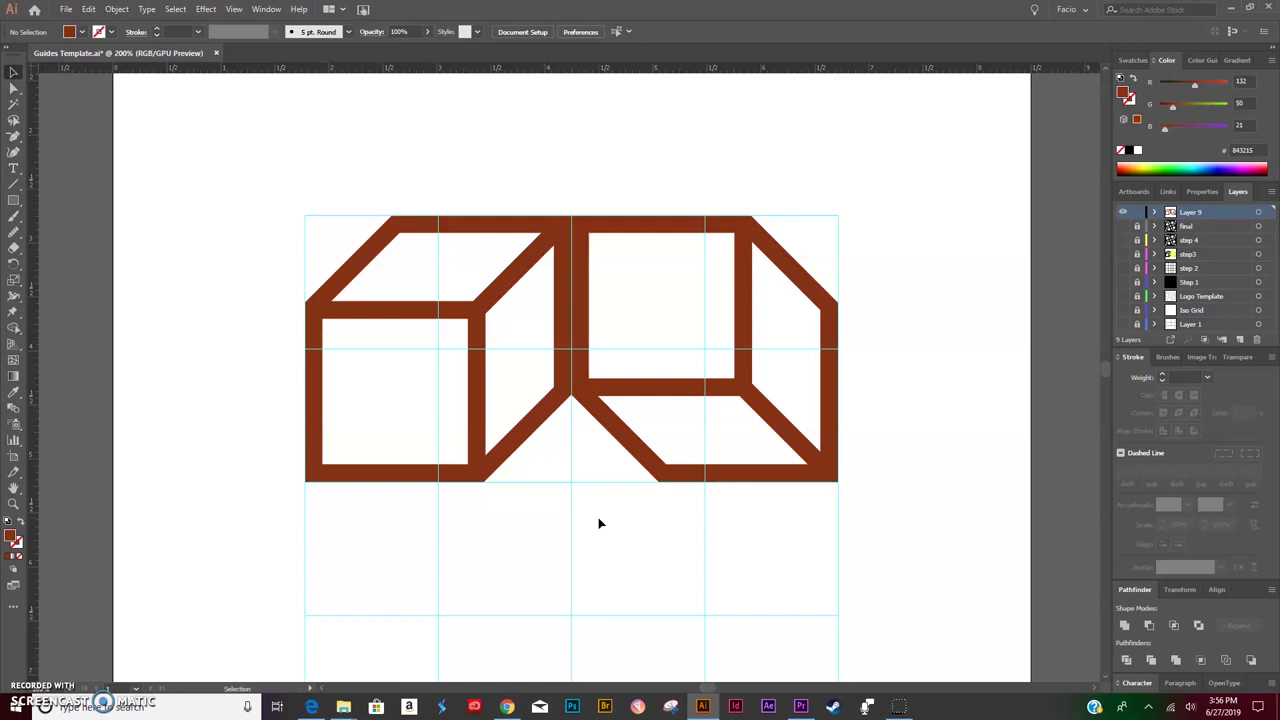
Slide the right cube against the first and unite both cubes with Pathfinder Unite.
key("ctrl+semicolon")
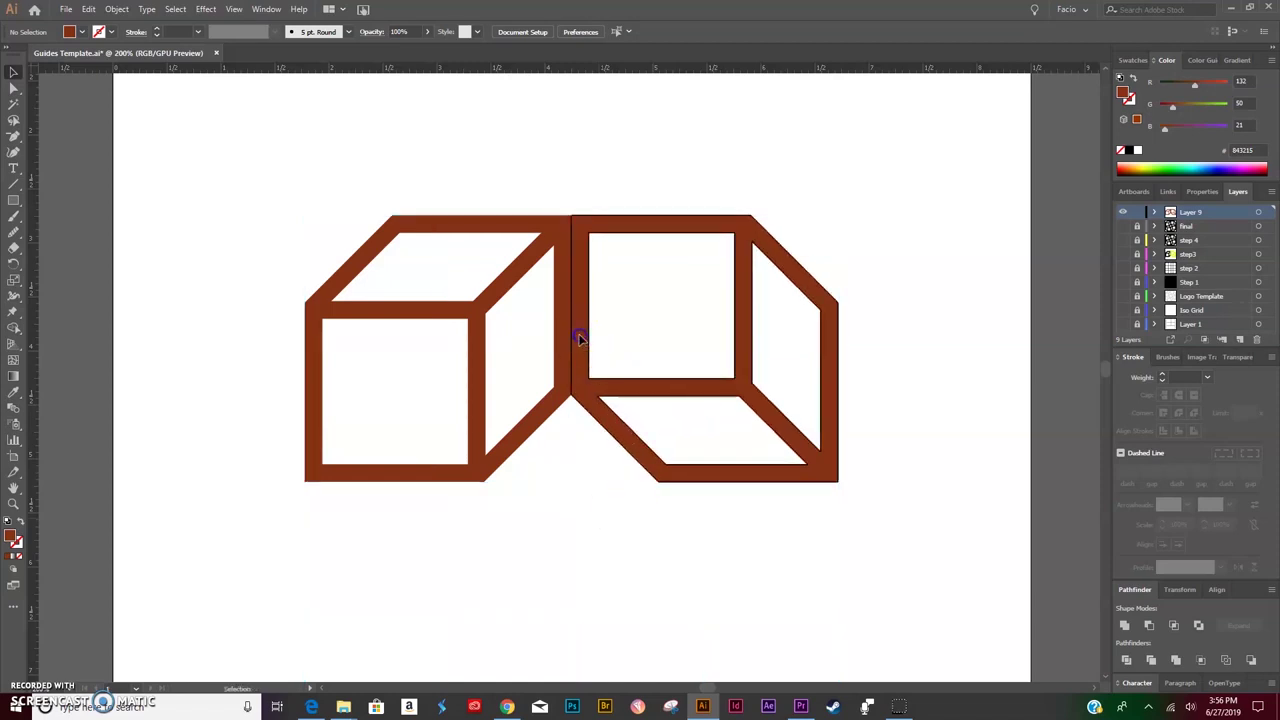
left_click_drag(578, 338, 560, 343)
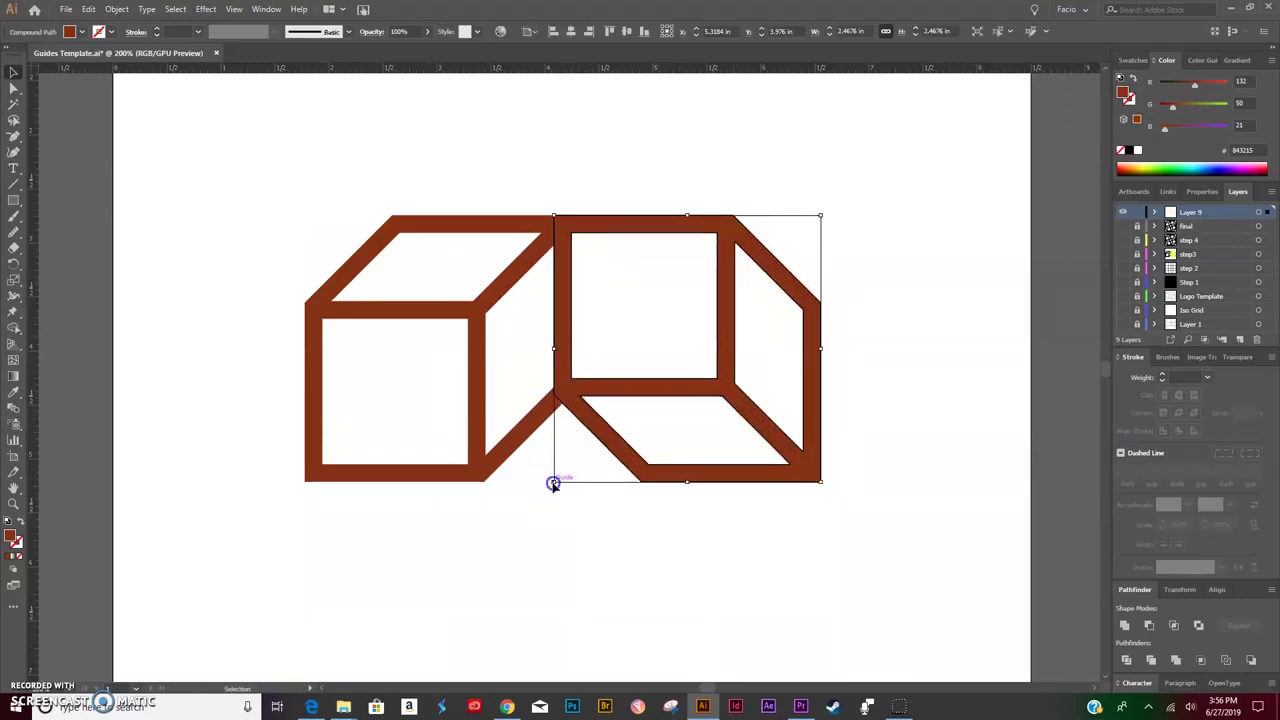
left_click(545, 528)
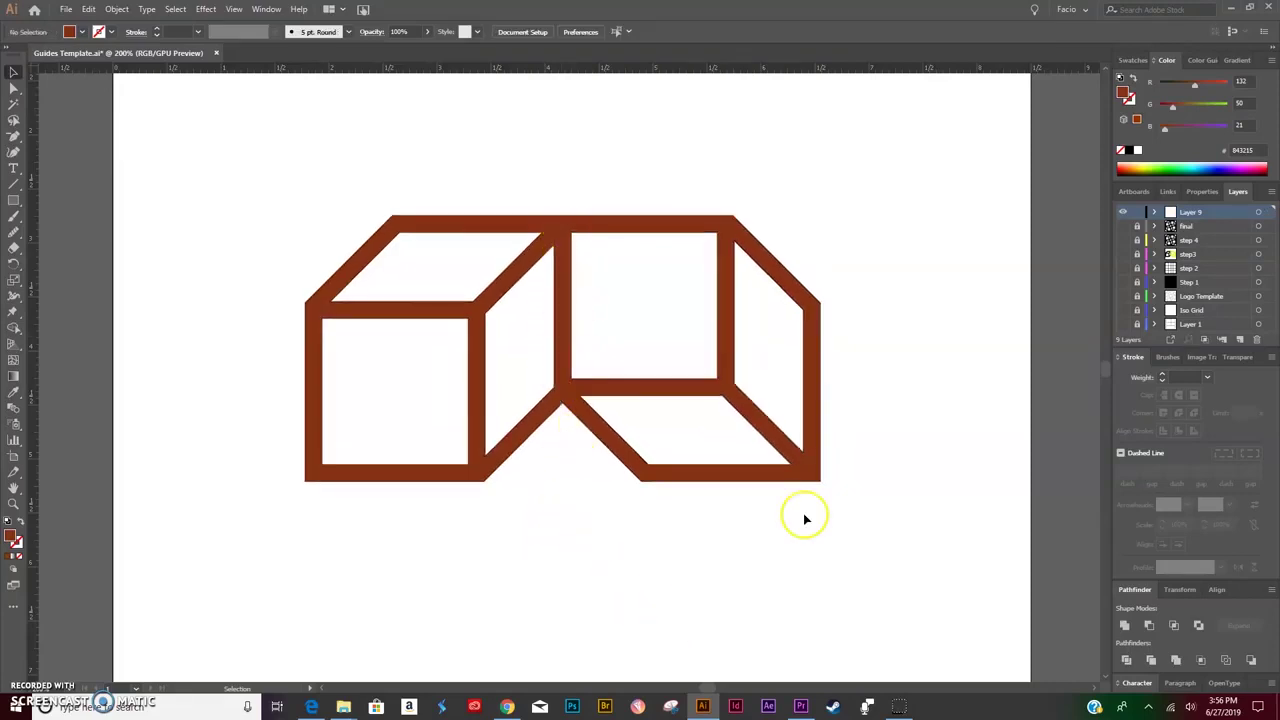
left_click_drag(810, 253, 271, 528)
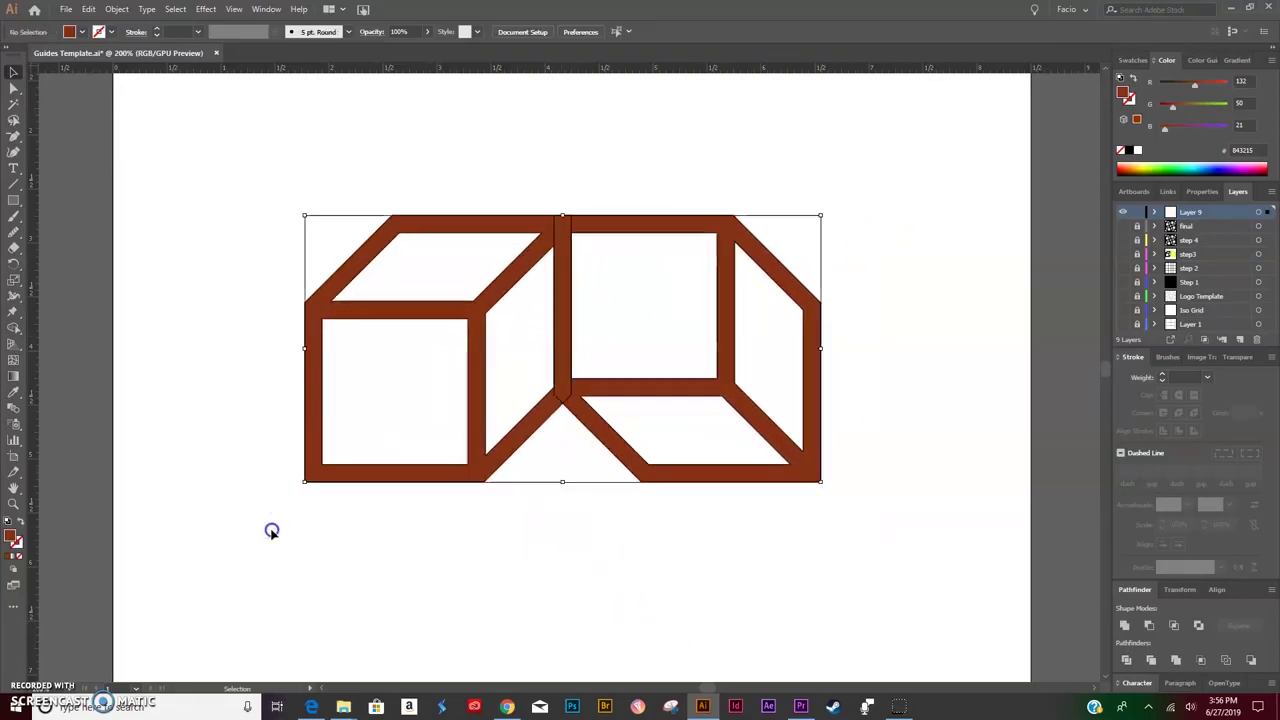
left_click(1125, 625)
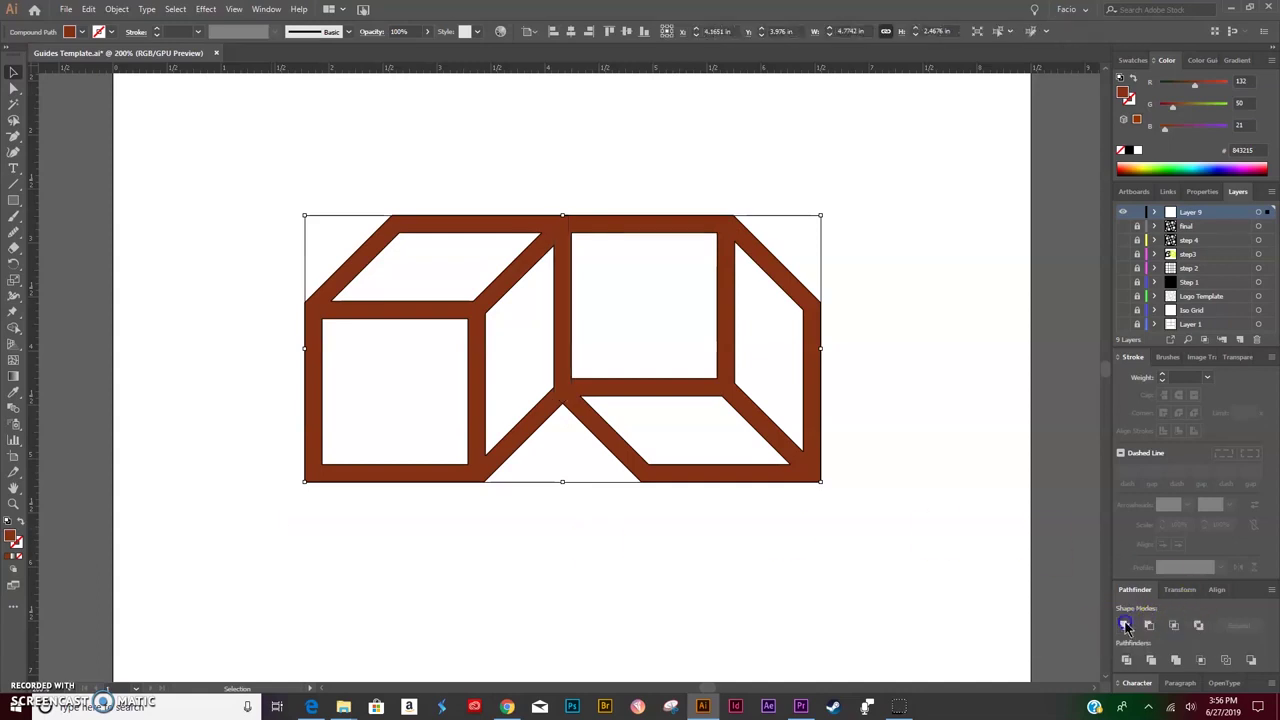
Delete the redundant anchor on the merged shape's top edge and reselect the shape.
key("a")
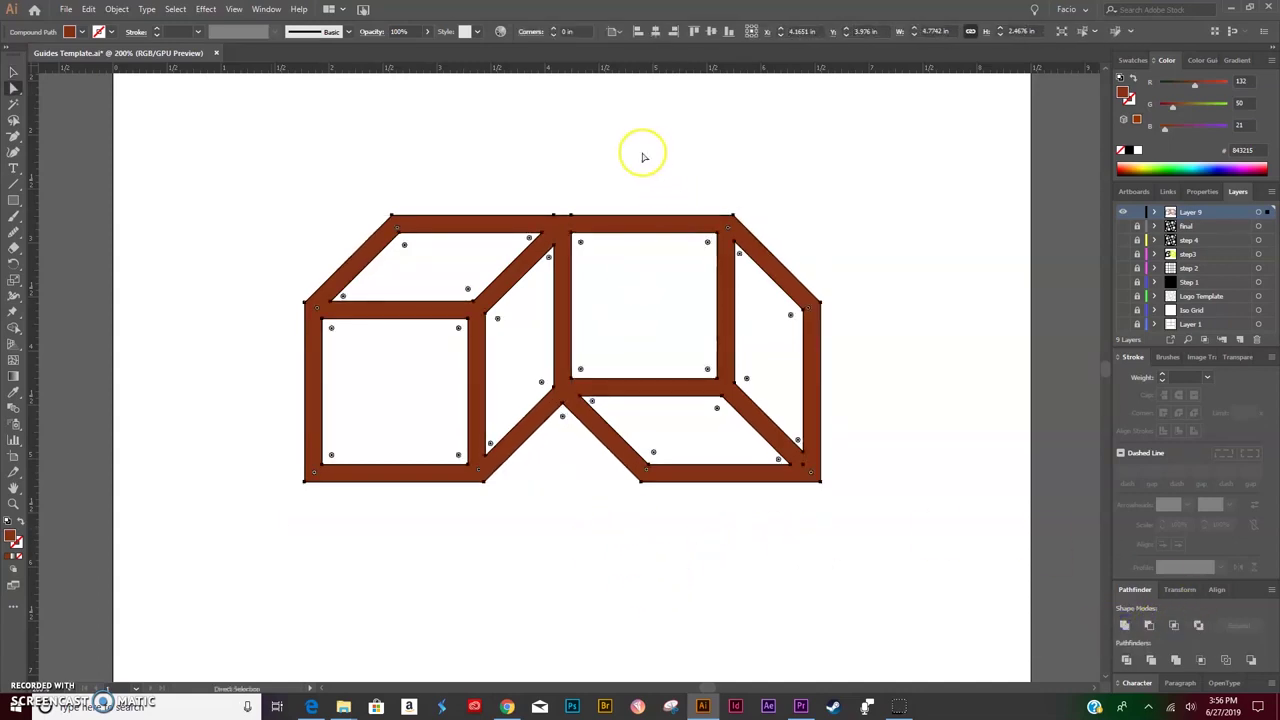
key("minus")
left_click(570, 216)
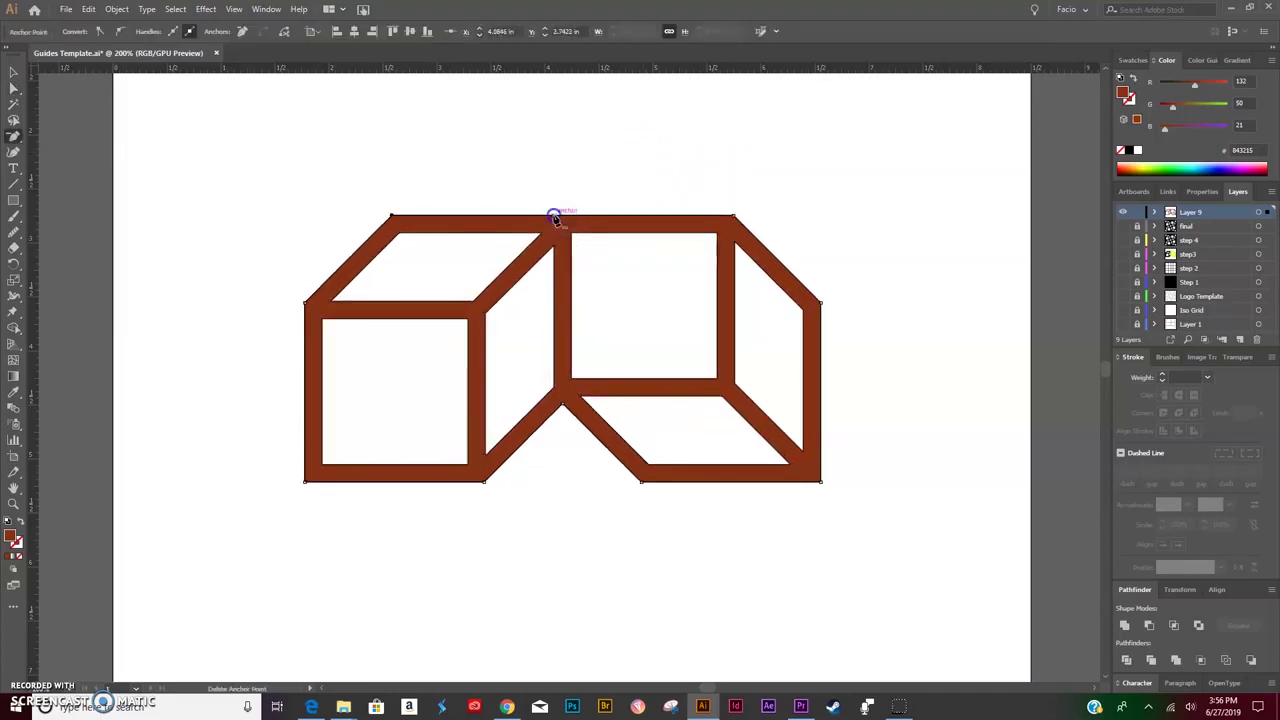
key("v")
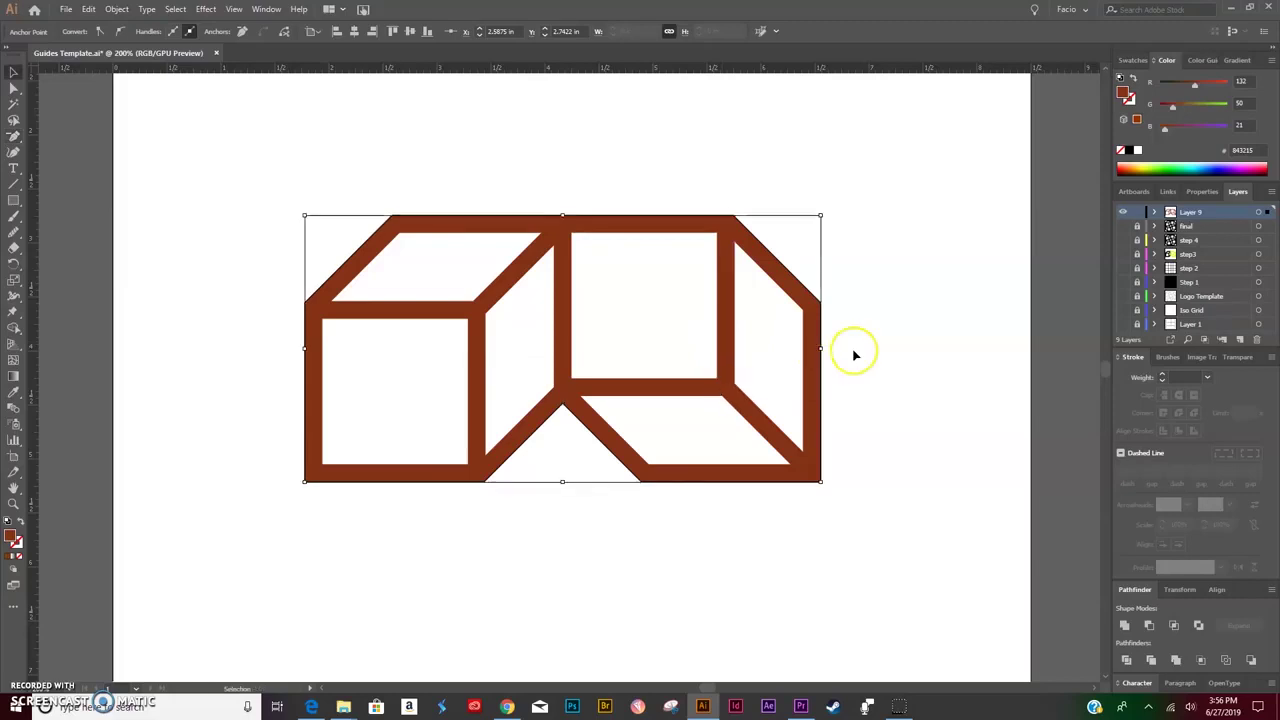
left_click(903, 306)
left_click(629, 229)
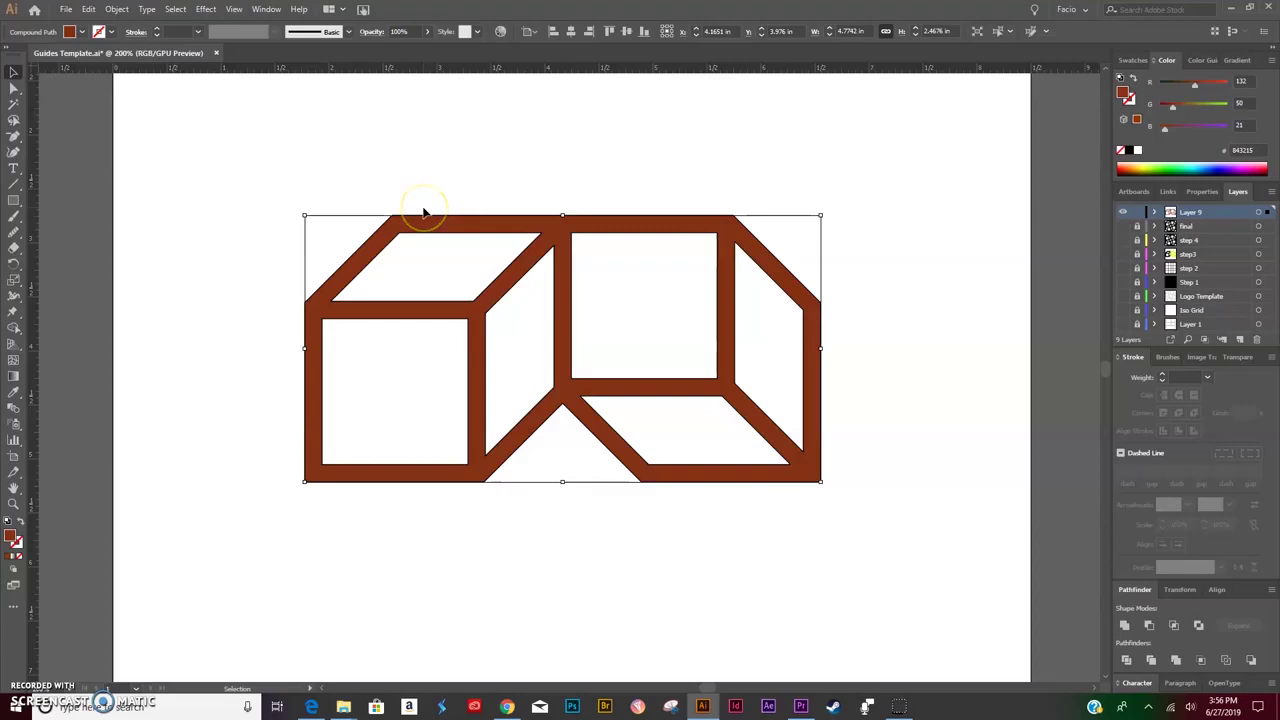
Rotate a 180° copy of the two-cube shape and snap it beneath the original around the diamond.
key("a")
key("v")
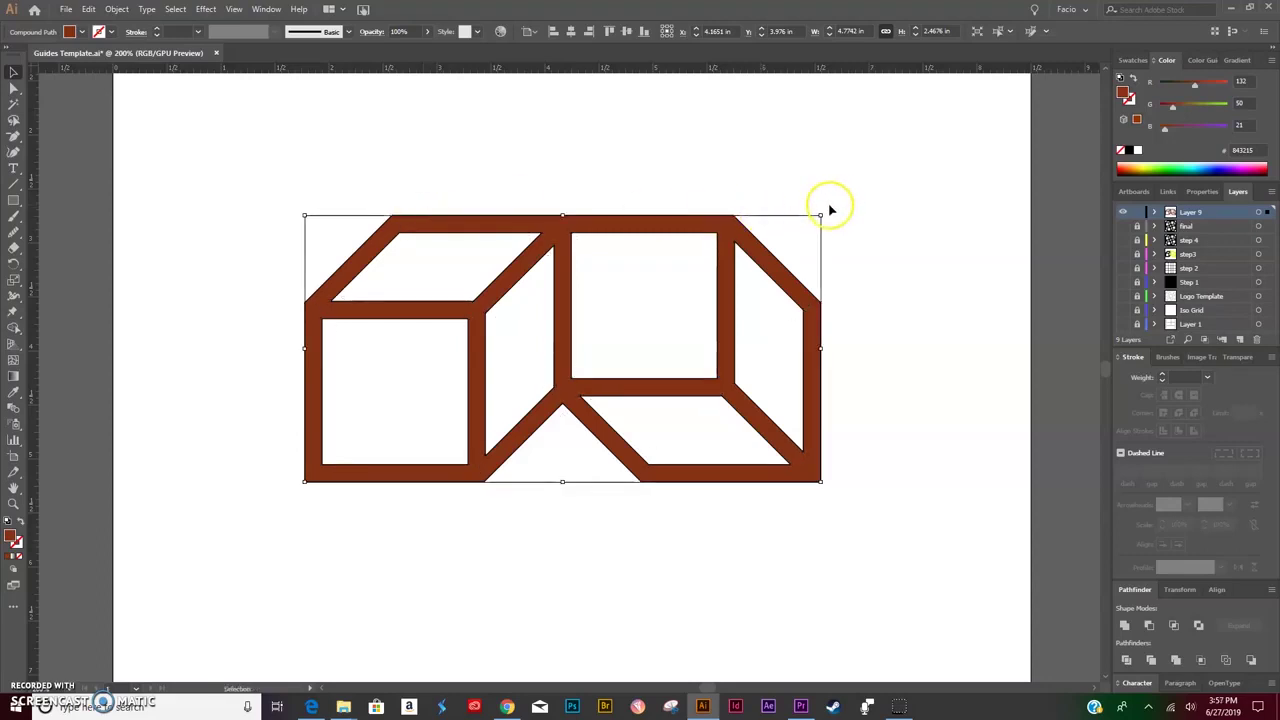
left_click_drag(827, 210, 415, 440)
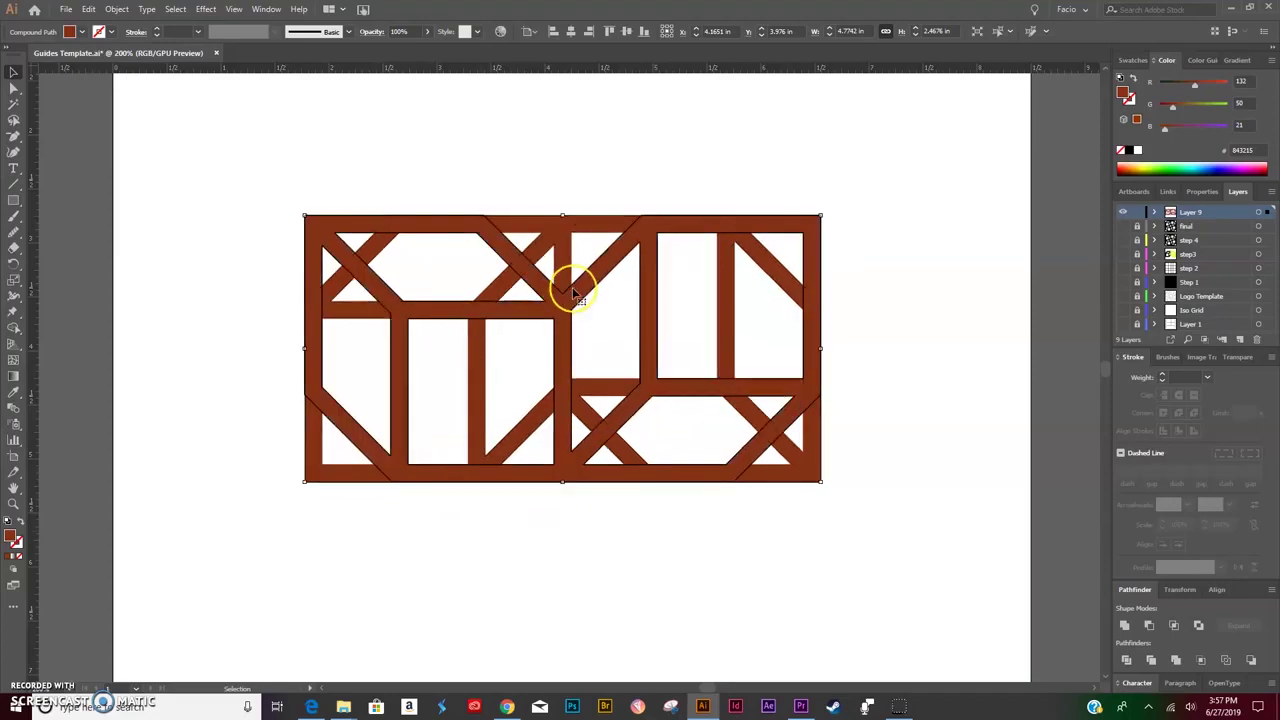
left_click_drag(583, 289, 583, 562)
key("z")
left_click_drag(500, 525, 545, 440)
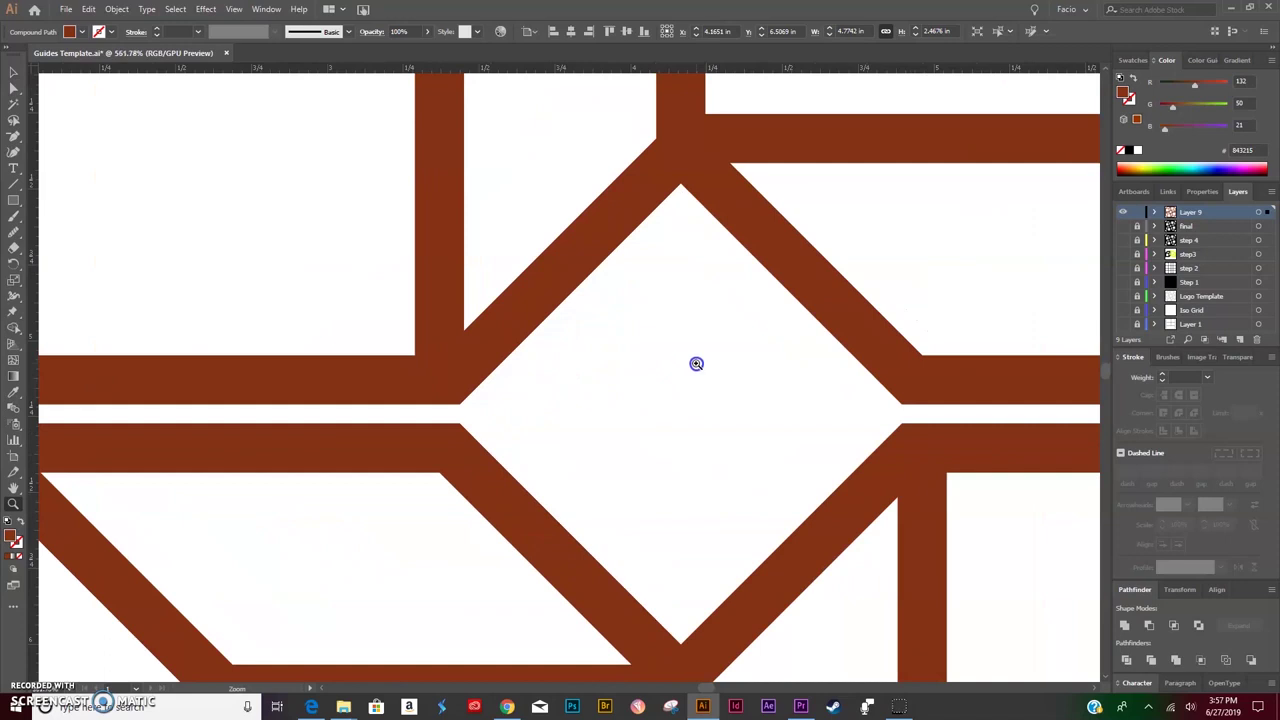
key("v")
left_click_drag(394, 449, 395, 380)
left_click(355, 318)
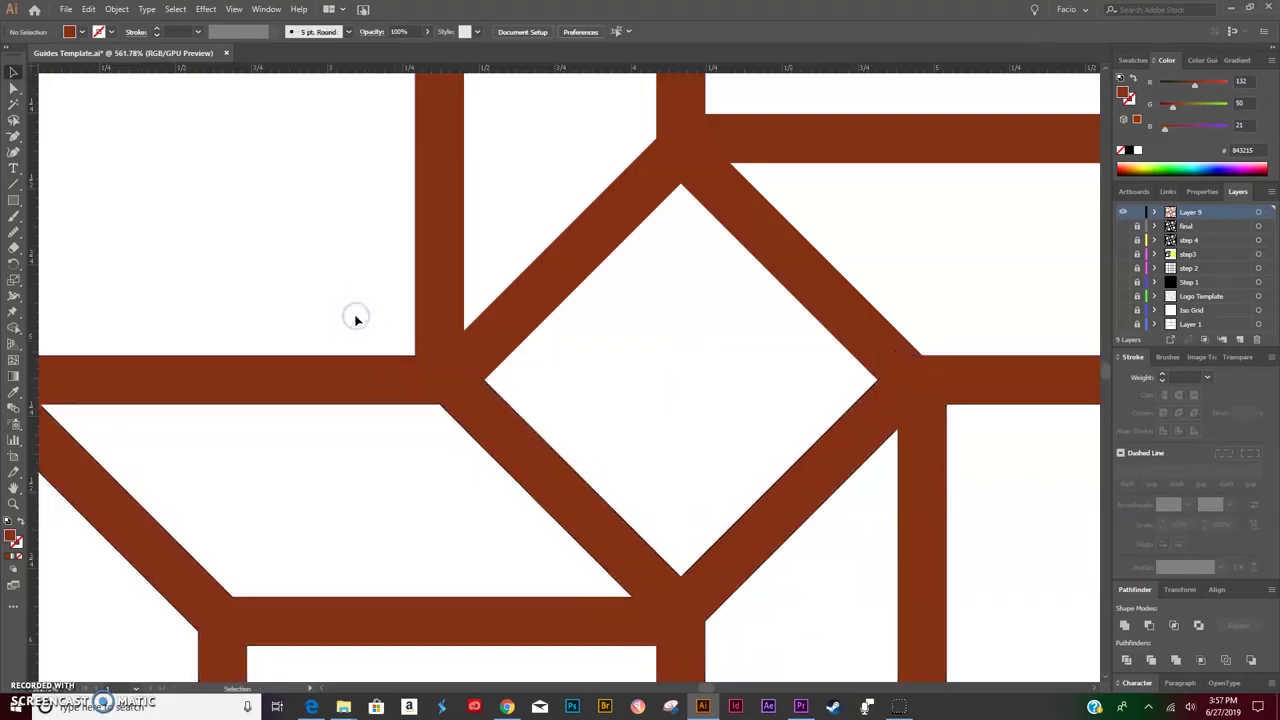
Select both halves and unite them into one logo shape with Pathfinder.
key("ctrl+0")
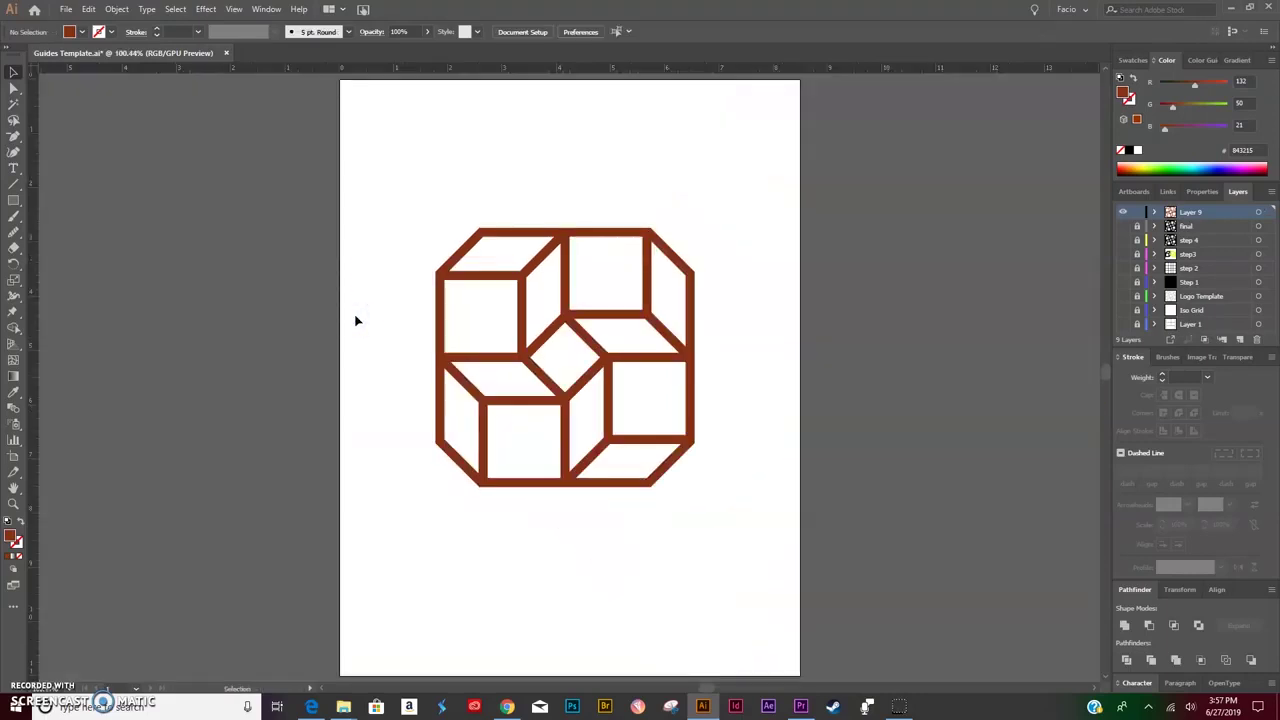
left_click_drag(417, 137, 806, 643)
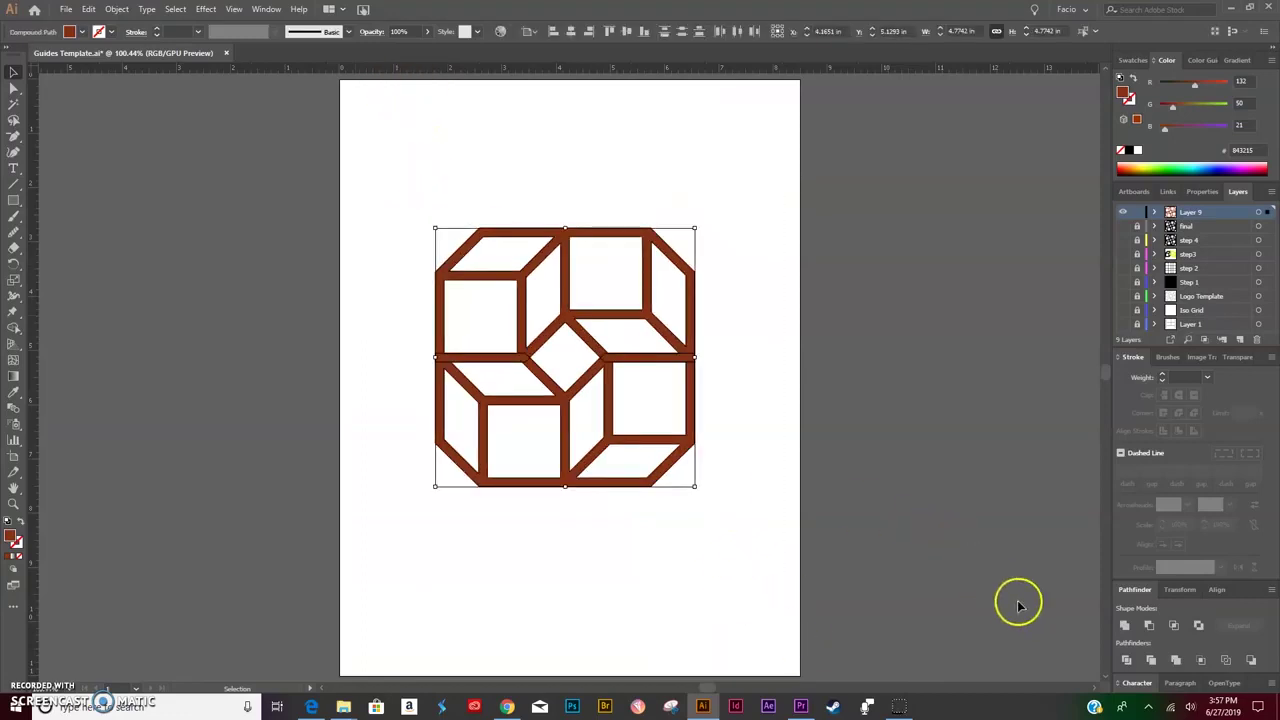
left_click(1125, 628)
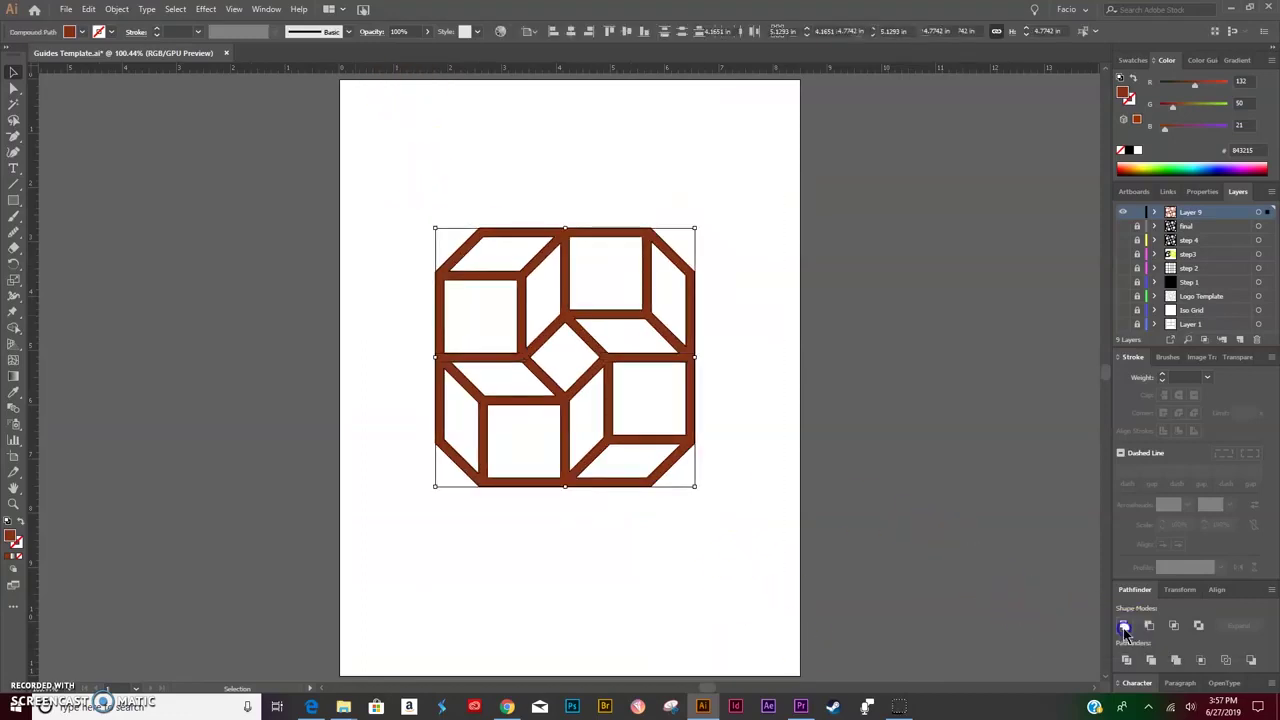
Delete the redundant anchor on the logo's right edge and reselect the whole logo.
key("a")
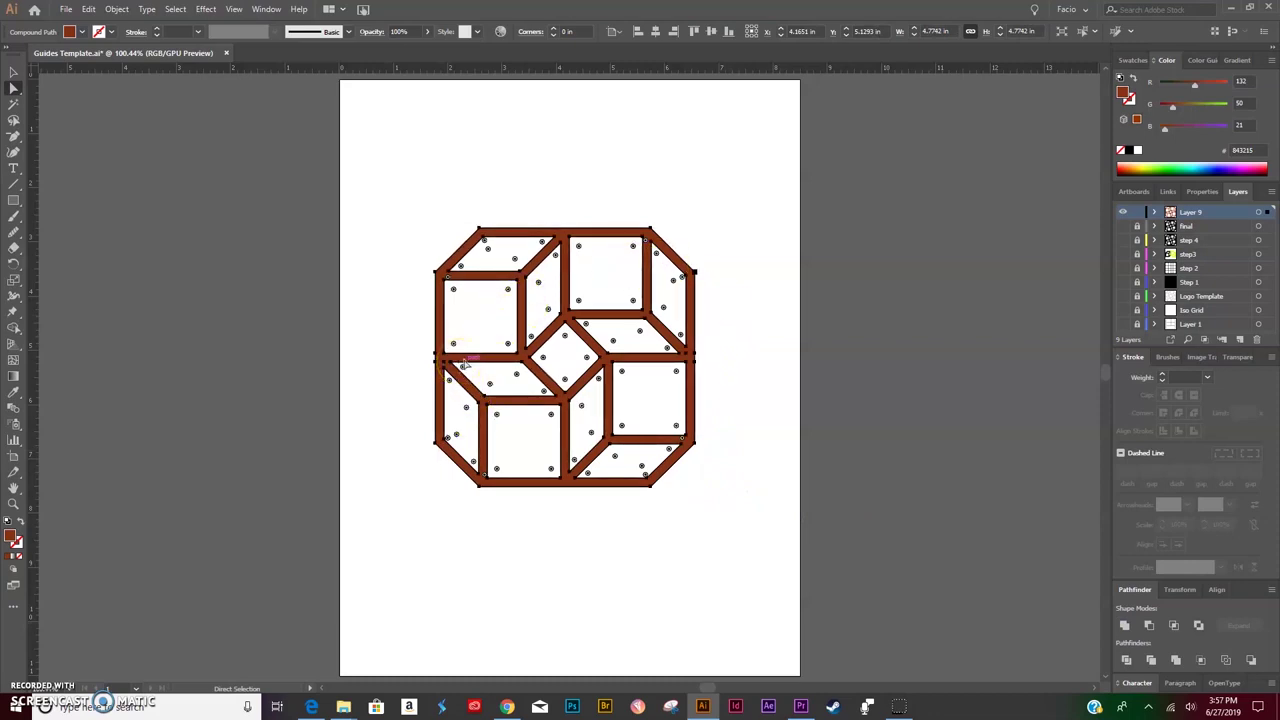
left_click(429, 357)
key("minus")
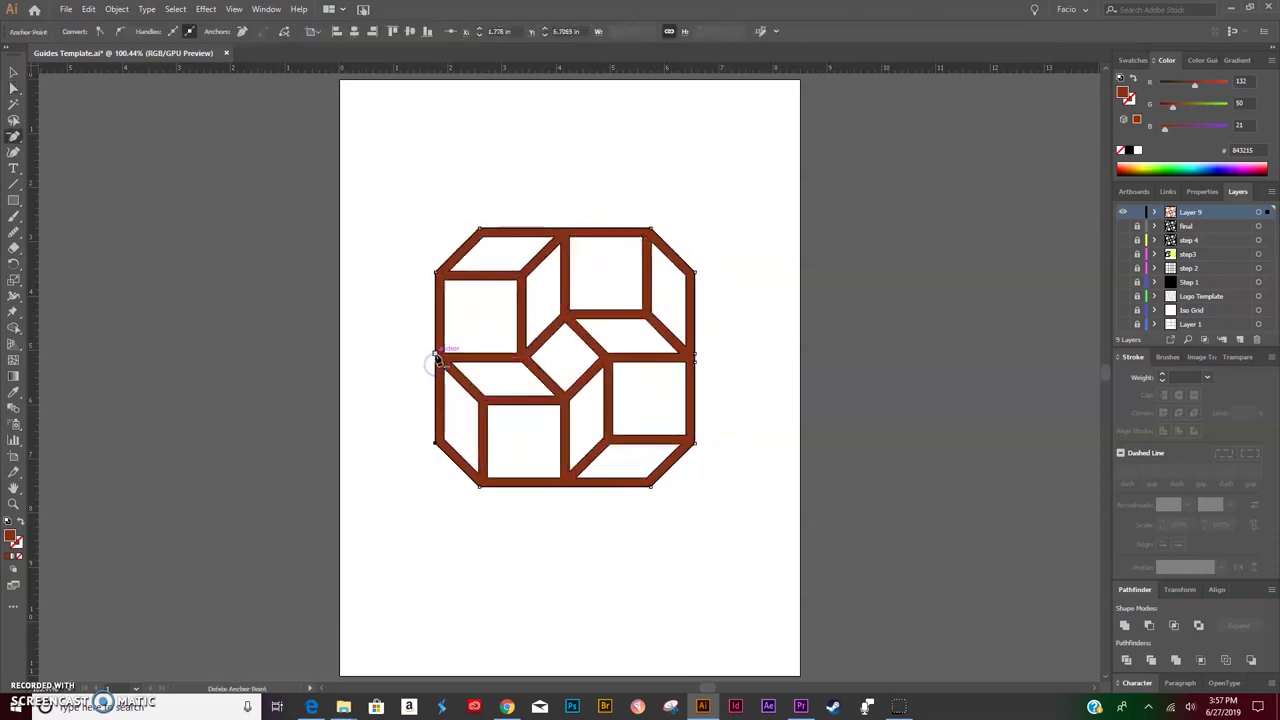
left_click(695, 356)
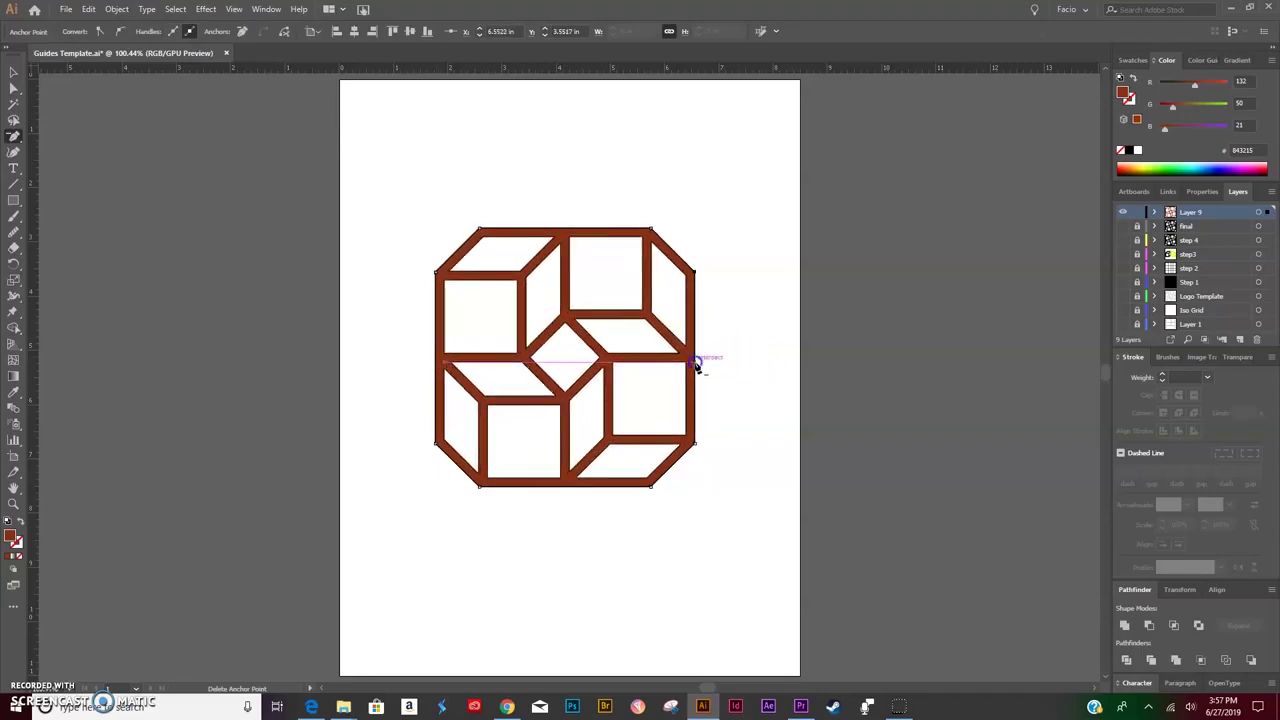
key("v")
left_click_drag(730, 218, 434, 554)
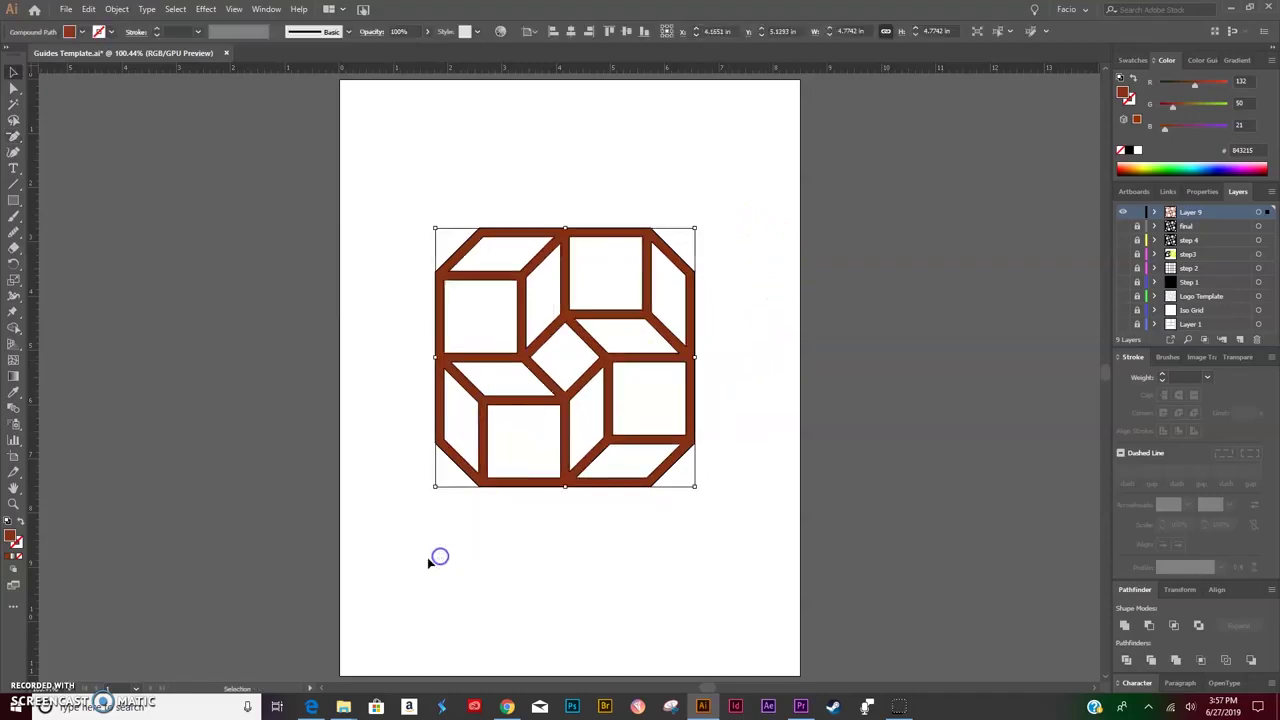
Make the logo a compound shape from the Pathfinder menu and fill it black.
left_click(1271, 589)
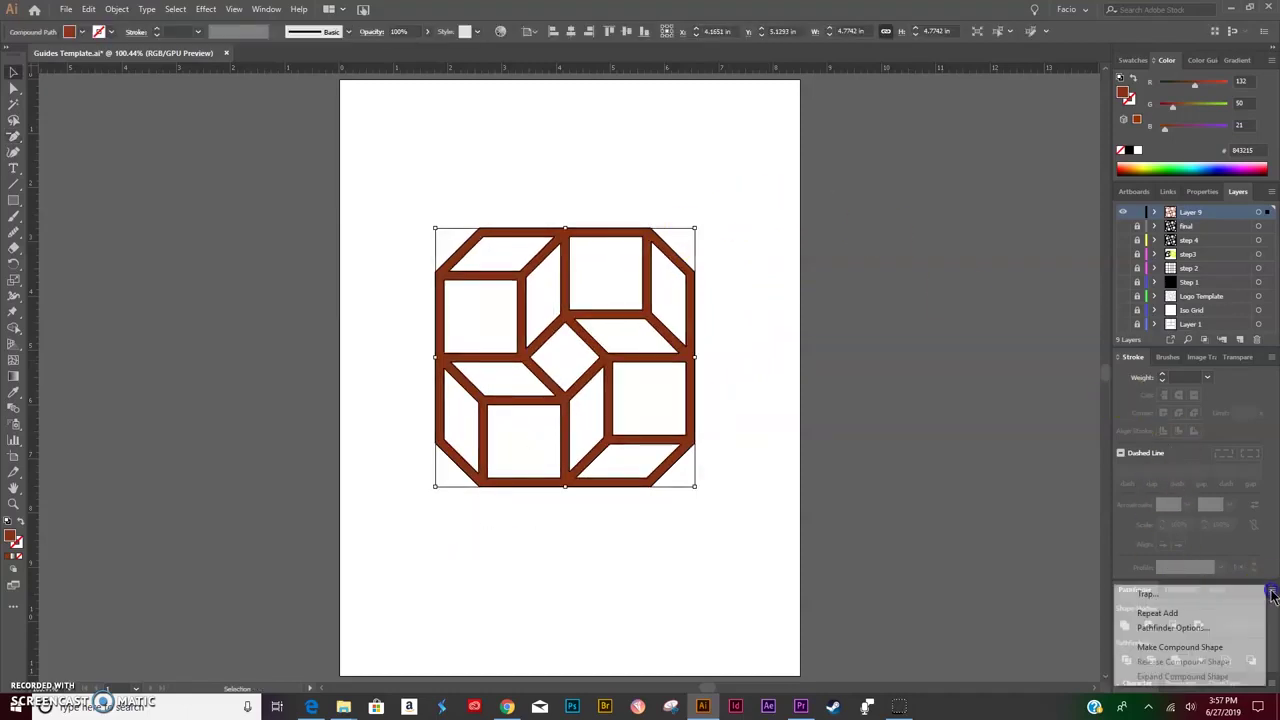
left_click(1157, 648)
left_click(729, 289)
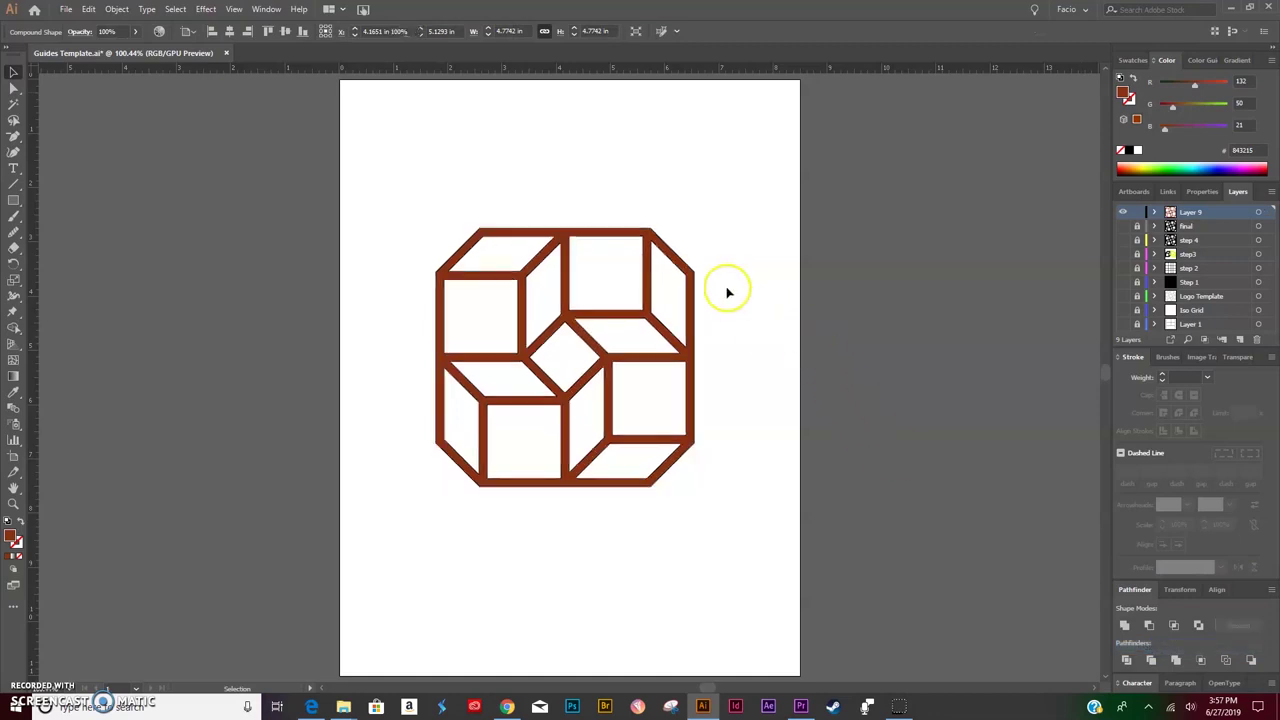
left_click(672, 258)
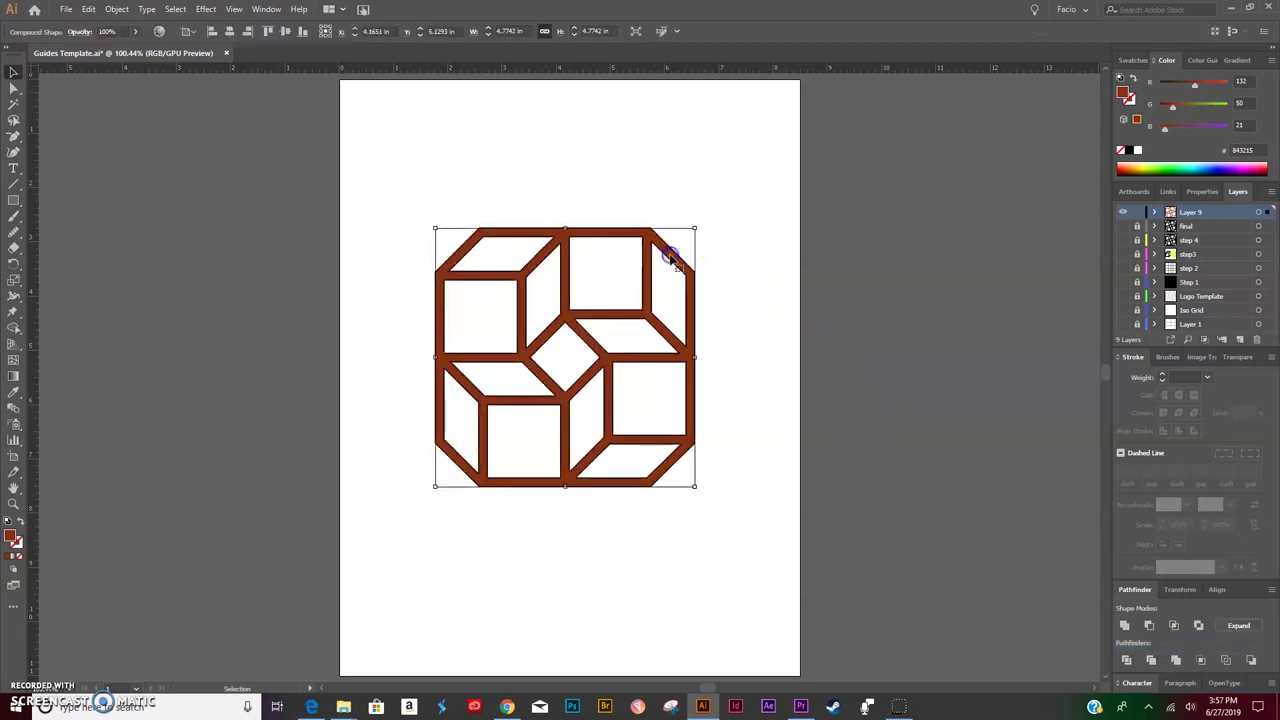
left_click(1129, 149)
left_click(774, 191)
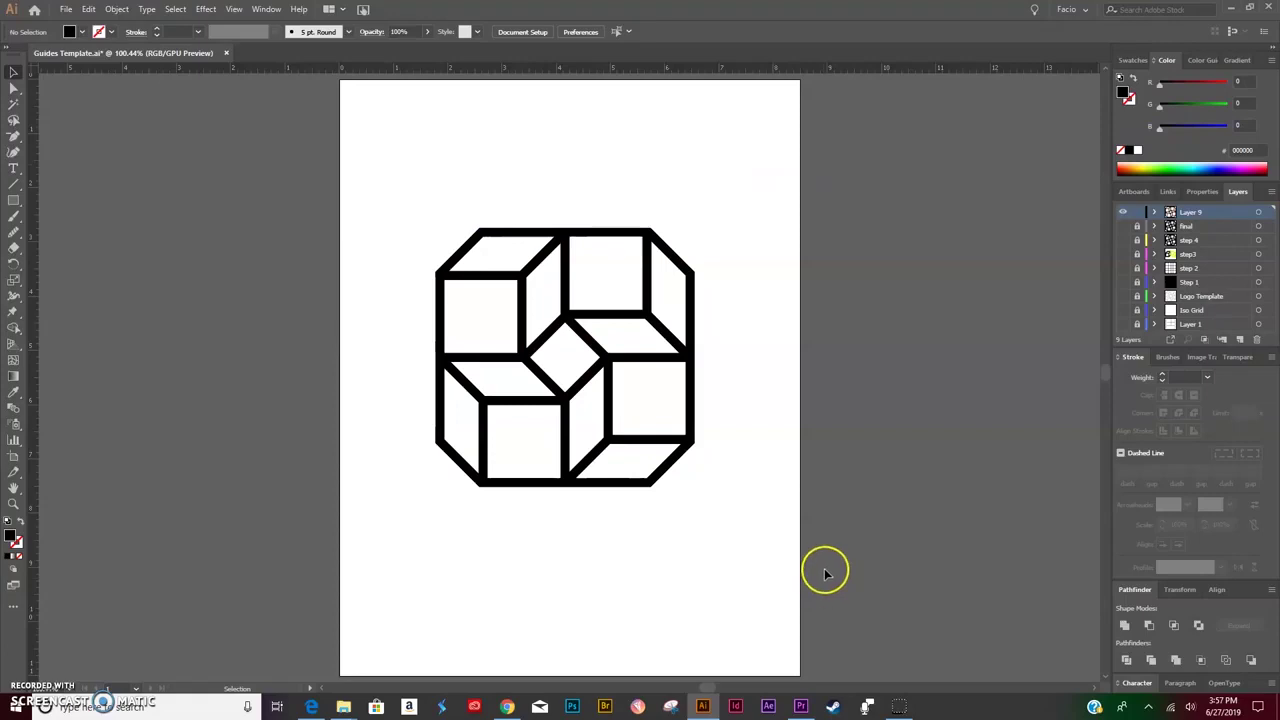
Show the Logo Template layer and move the black logo over the grey template to compare.
left_click(1123, 297)
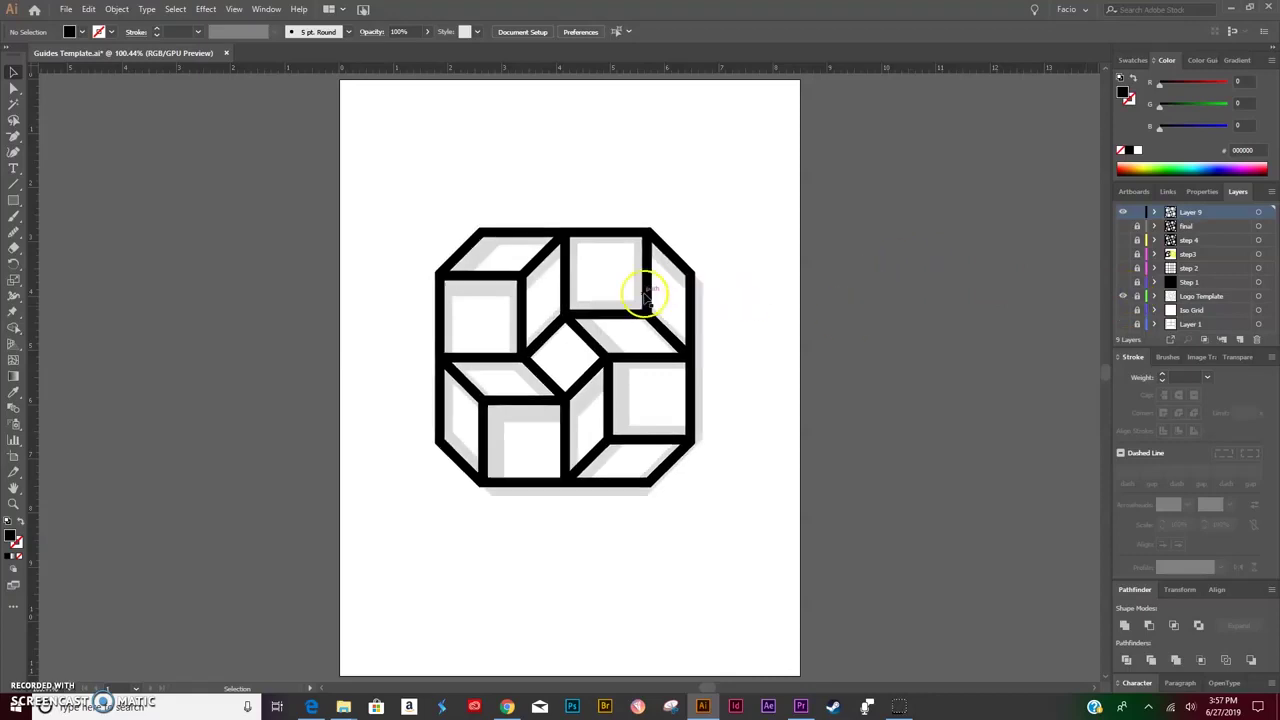
left_click_drag(646, 296, 620, 478)
scroll(650, 443, "down", 3)
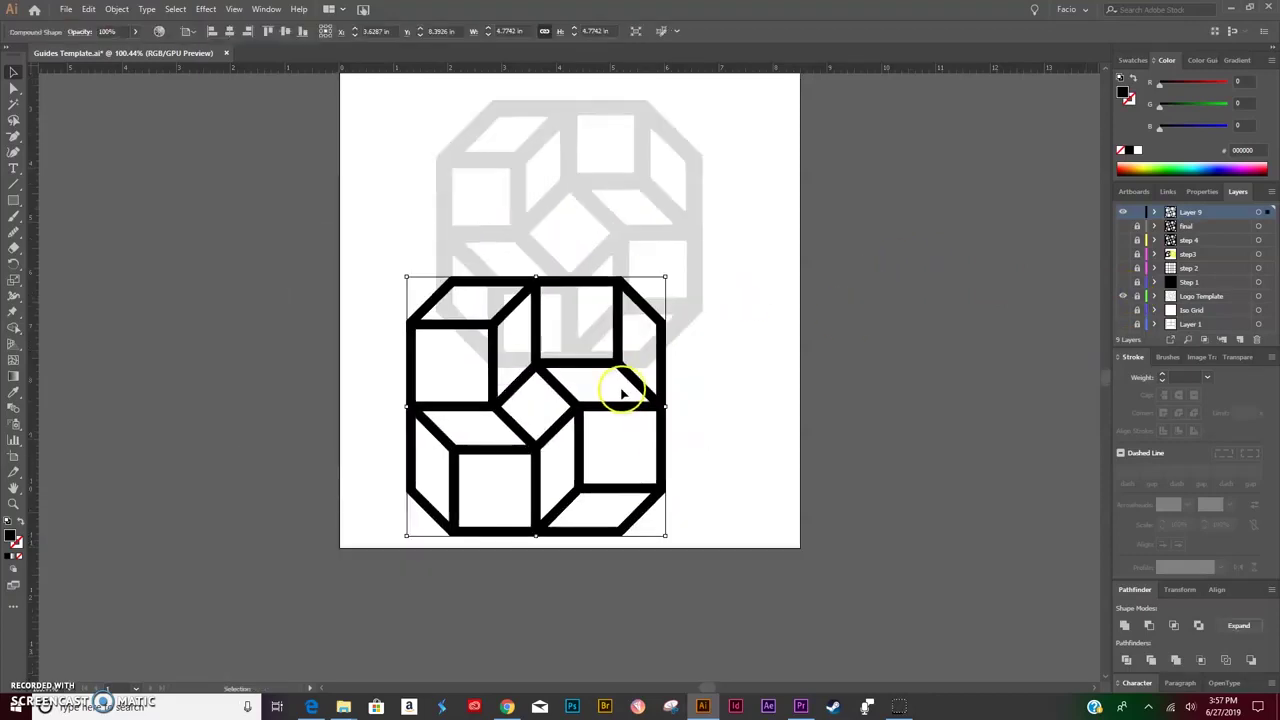
left_click_drag(619, 387, 625, 381)
key("ctrl+z")
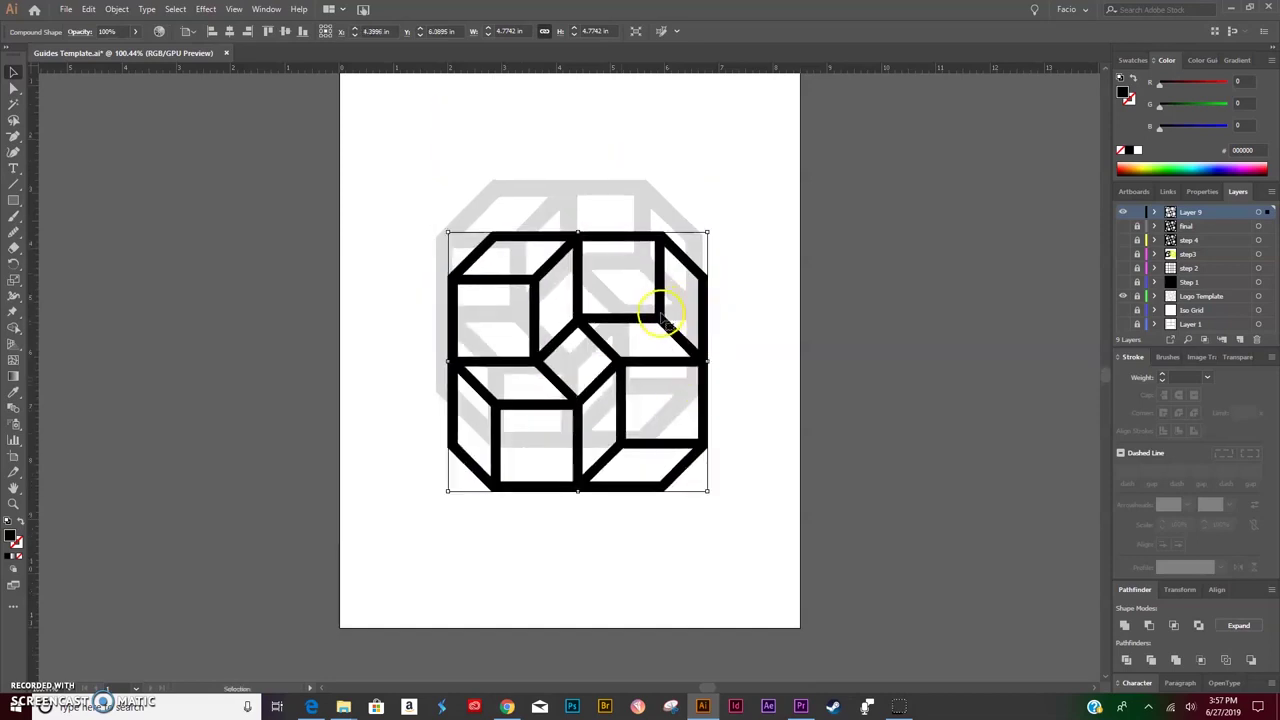
left_click_drag(666, 300, 931, 270)
left_click(780, 523)
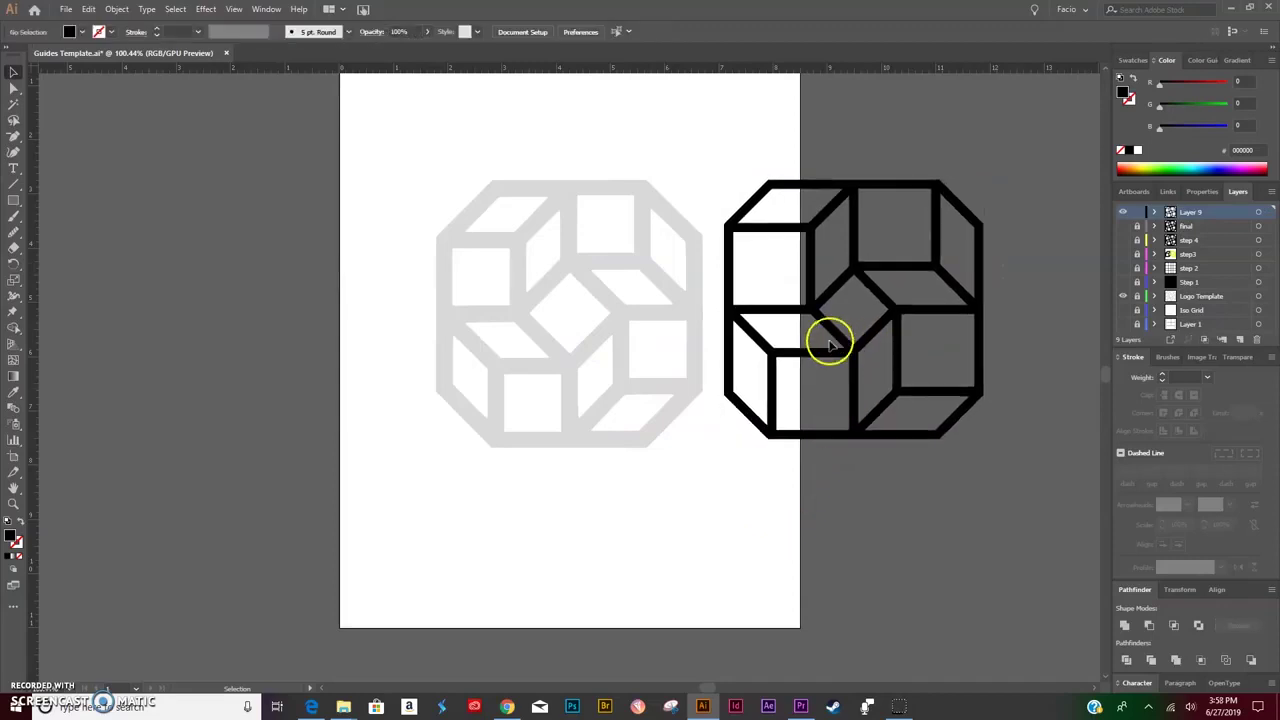
Shrink the logo to about 3.0356 in square and place it at the artboard's lower left.
left_click_drag(828, 345, 612, 500)
left_click_drag(767, 335, 672, 430)
left_click_drag(616, 488, 482, 515)
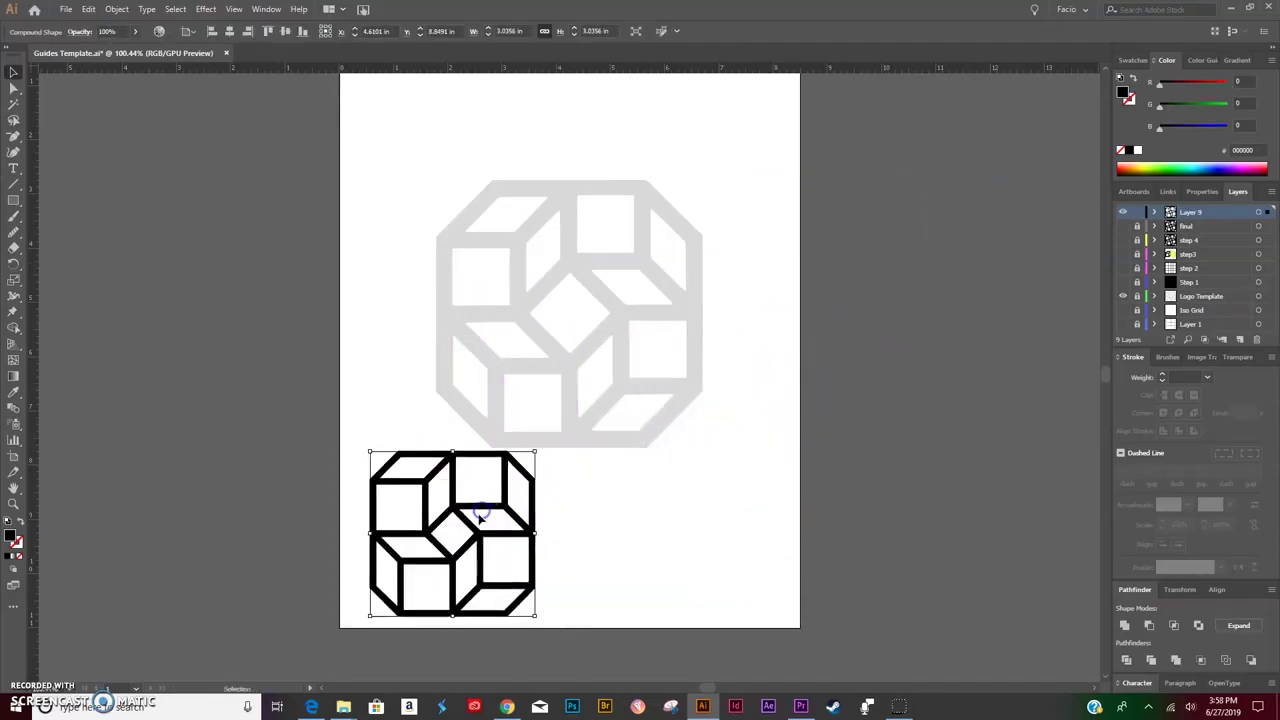
left_click(586, 512)
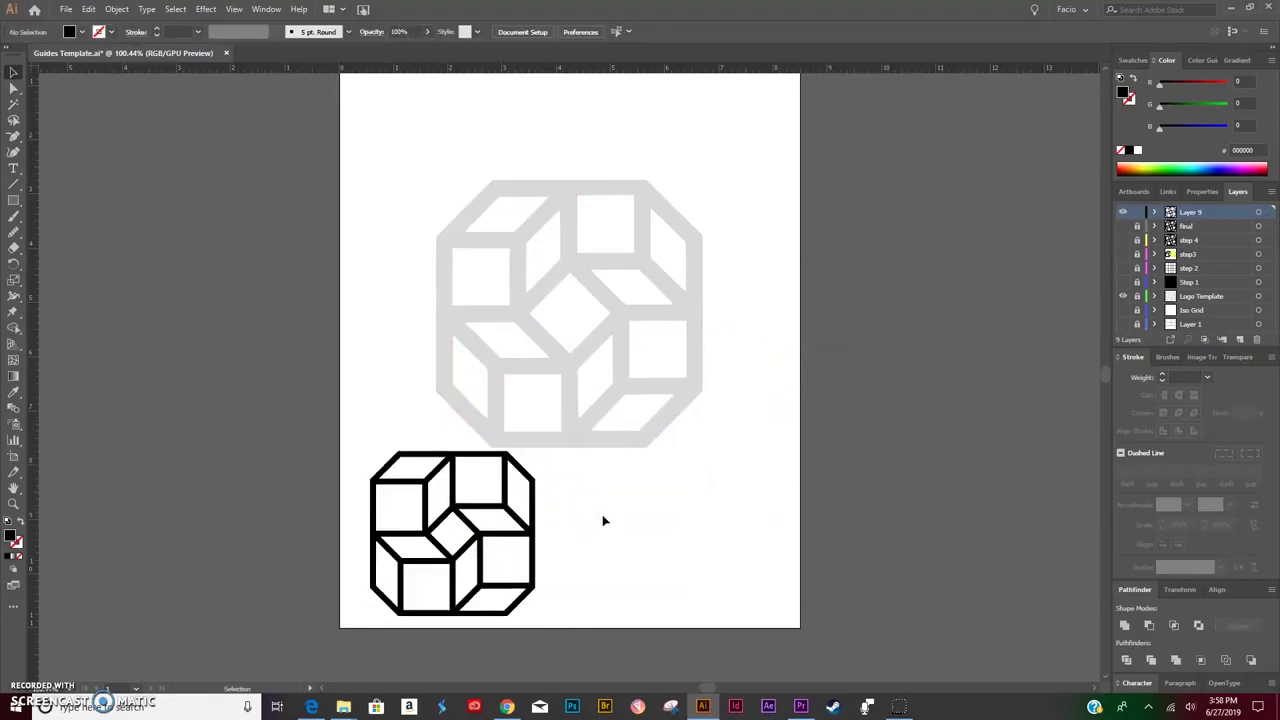